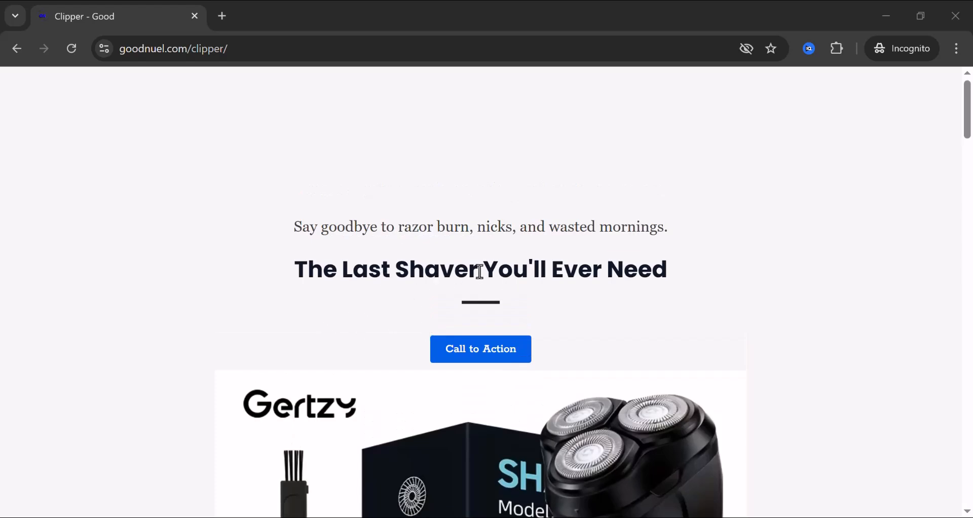
Scroll through the live Clipper page and select its two opening sales paragraphs
{"action": "scroll", "coordinate": [481, 270], "scroll_direction": "down", "scroll_amount": 5}
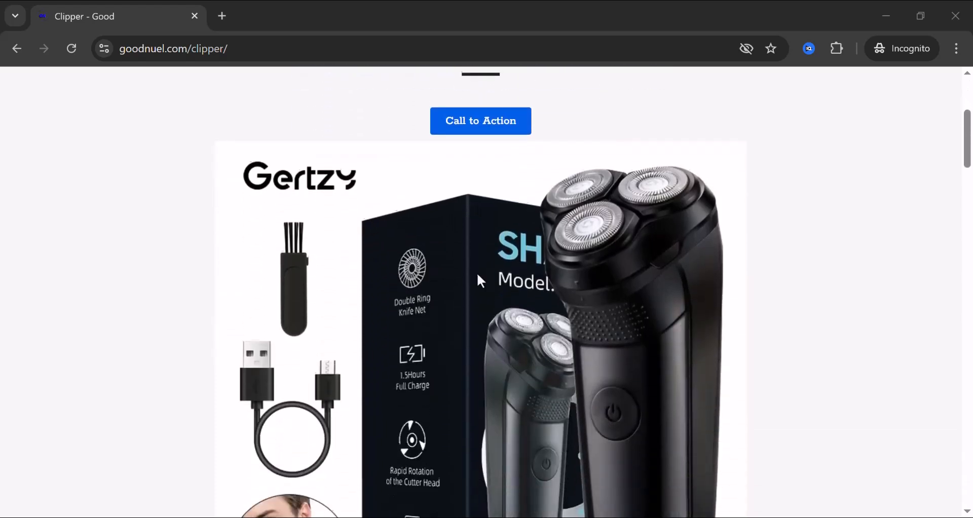
{"action": "scroll", "coordinate": [478, 276], "scroll_direction": "down", "scroll_amount": 4}
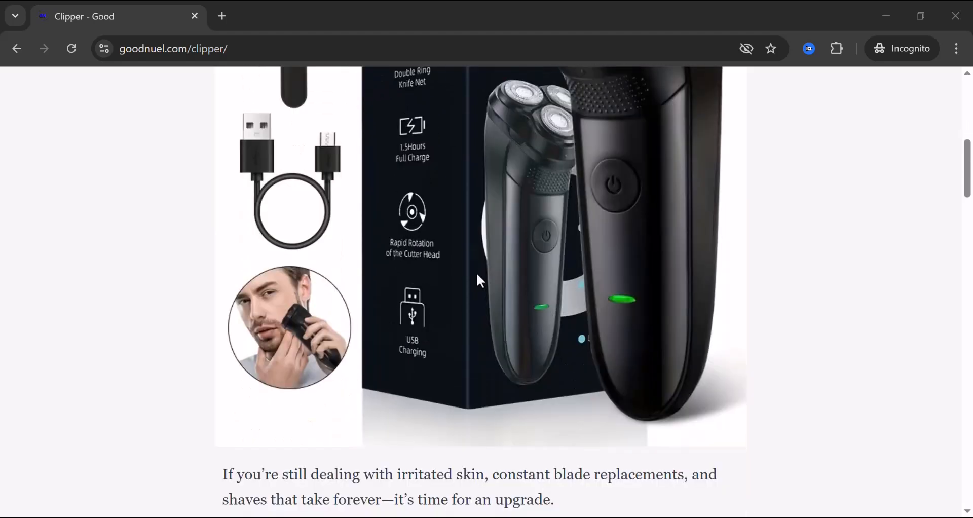
{"action": "scroll", "coordinate": [479, 281], "scroll_direction": "down", "scroll_amount": 4}
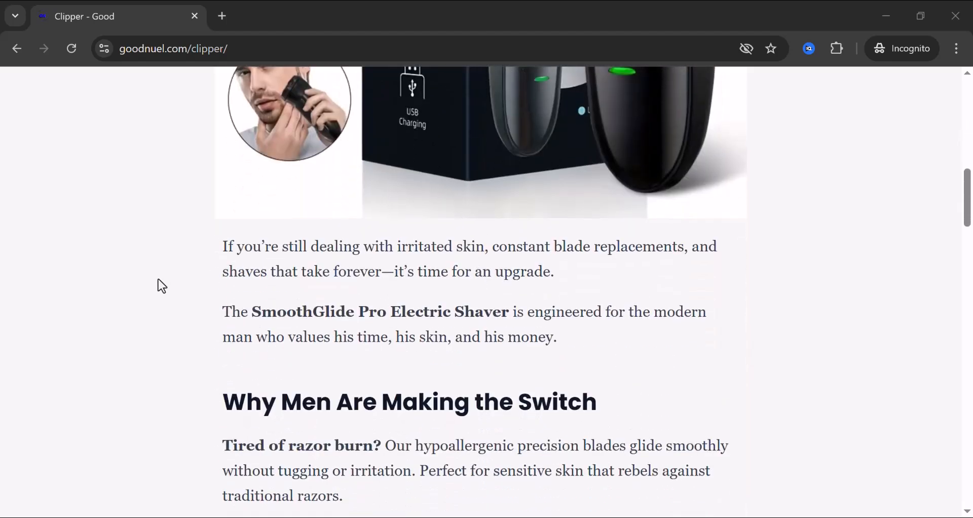
{"action": "scroll", "coordinate": [307, 274], "scroll_direction": "up", "scroll_amount": 8}
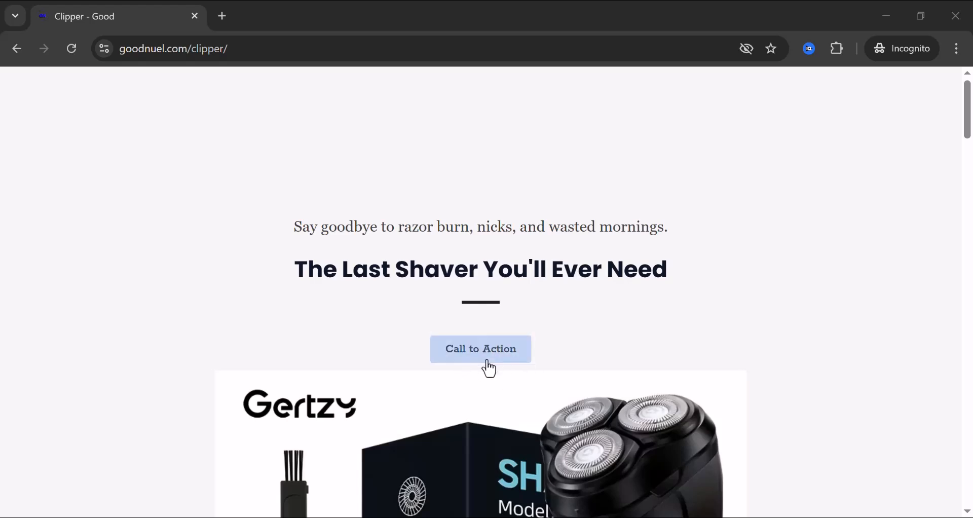
{"action": "scroll", "coordinate": [501, 350], "scroll_direction": "down", "scroll_amount": 1}
{"action": "scroll", "coordinate": [503, 352], "scroll_direction": "down", "scroll_amount": 3}
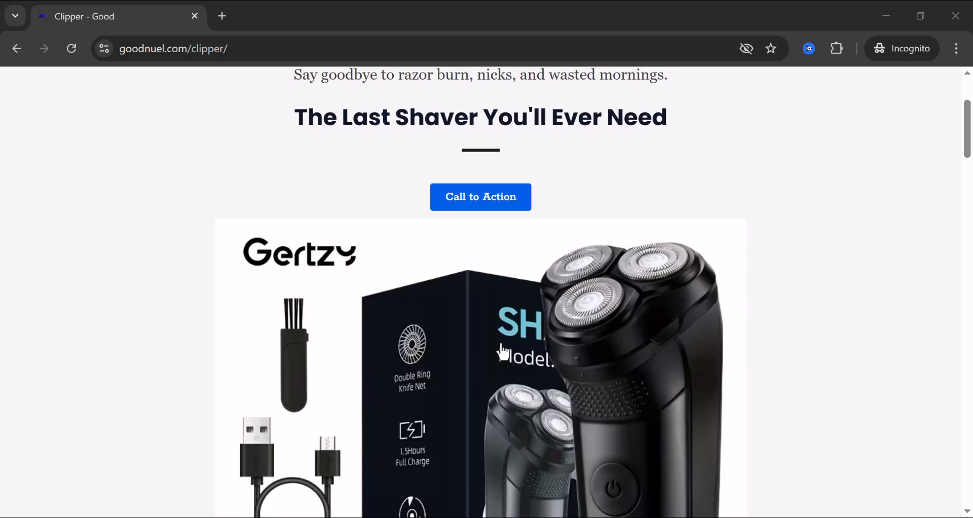
{"action": "scroll", "coordinate": [494, 327], "scroll_direction": "down", "scroll_amount": 6}
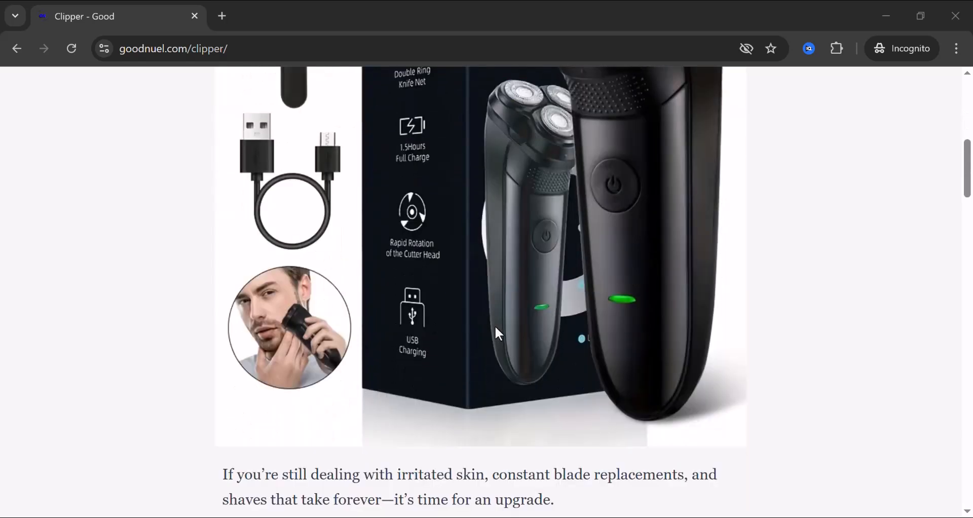
{"action": "scroll", "coordinate": [496, 332], "scroll_direction": "down", "scroll_amount": 5}
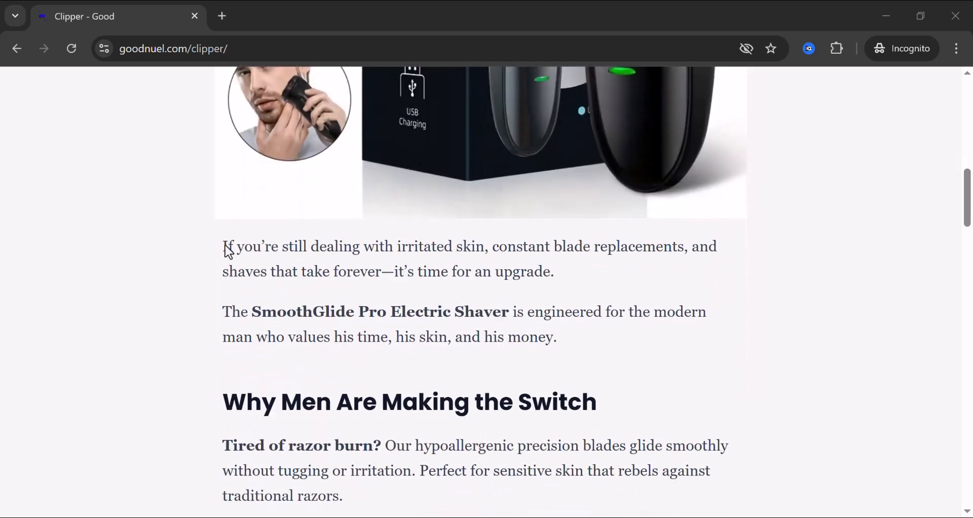
{"action": "left_click_drag", "start_coordinate": [224, 244], "coordinate": [588, 343]}
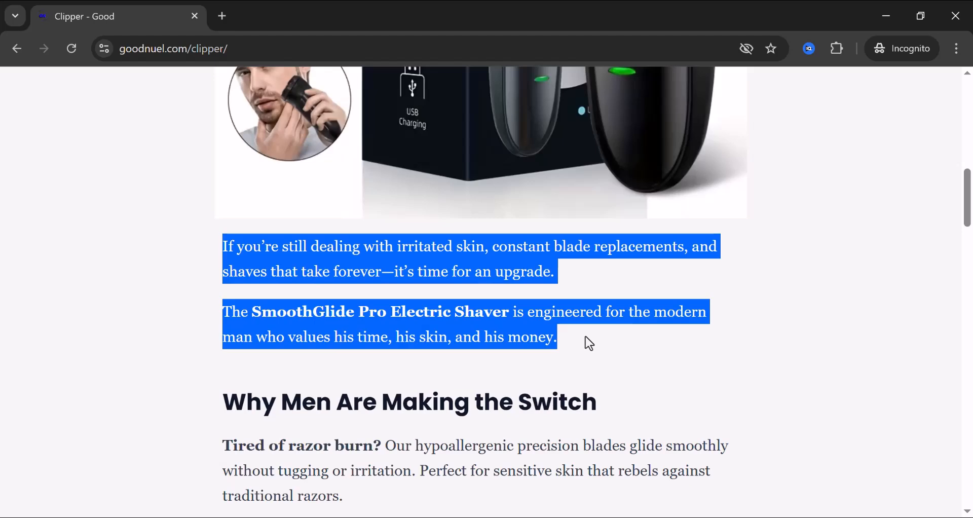
Scroll down through the order form and back up the Clipper page
{"action": "scroll", "coordinate": [585, 337], "scroll_direction": "down", "scroll_amount": 8}
{"action": "scroll", "coordinate": [577, 332], "scroll_direction": "down", "scroll_amount": 4}
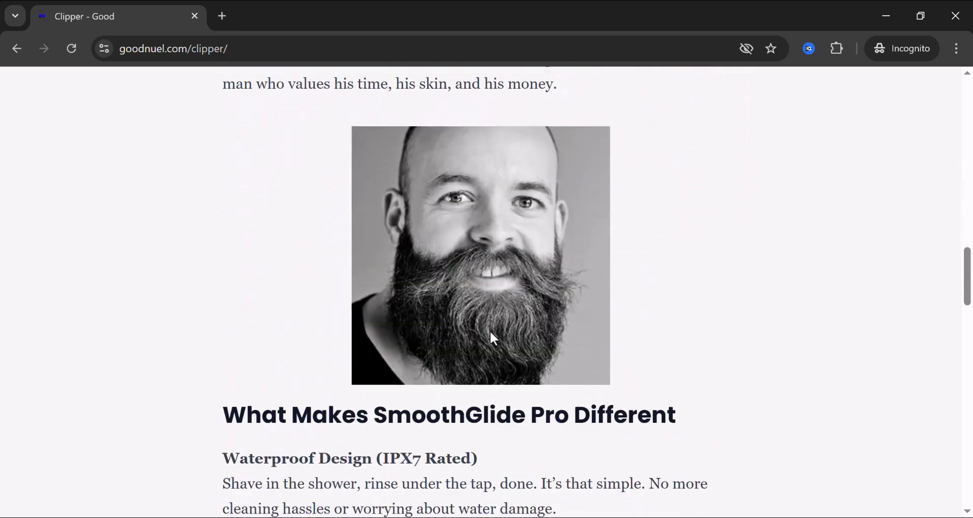
{"action": "scroll", "coordinate": [526, 324], "scroll_direction": "down", "scroll_amount": 8}
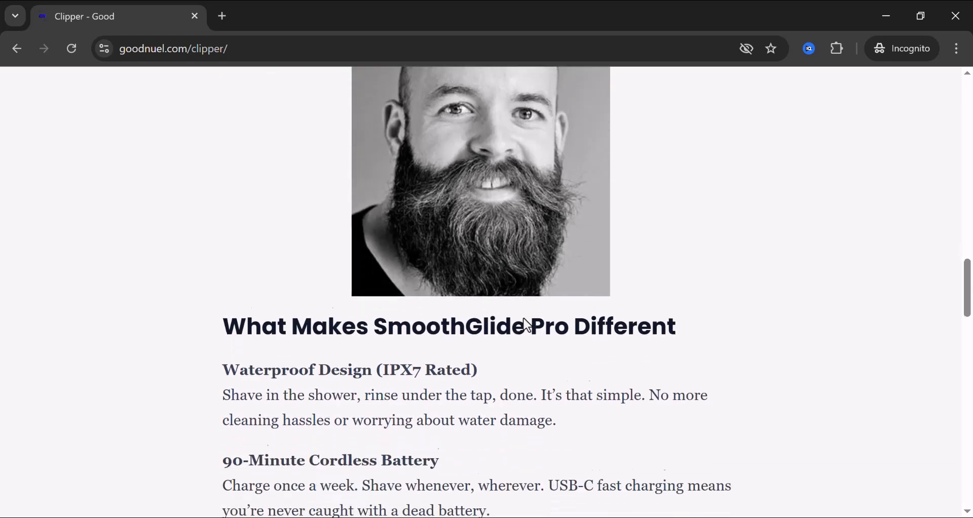
{"action": "scroll", "coordinate": [524, 324], "scroll_direction": "down", "scroll_amount": 14}
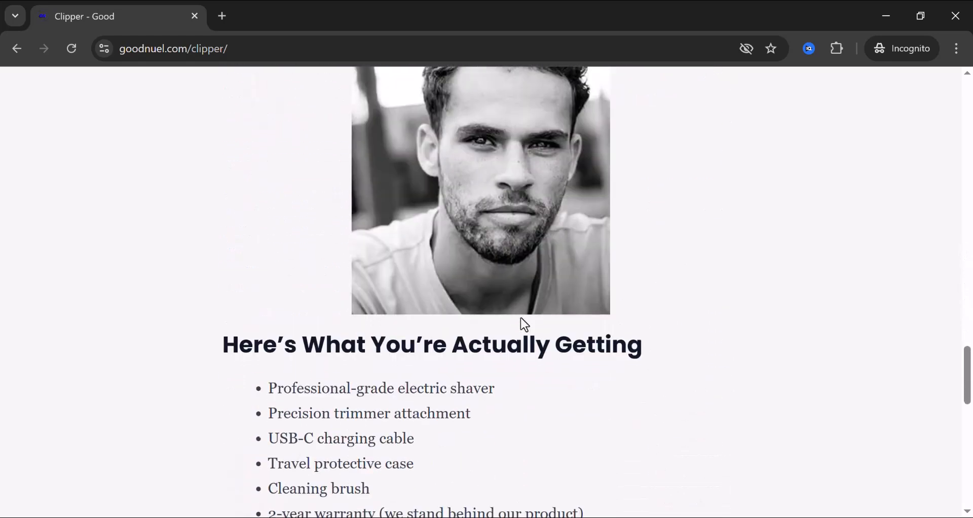
{"action": "scroll", "coordinate": [525, 324], "scroll_direction": "down", "scroll_amount": 3}
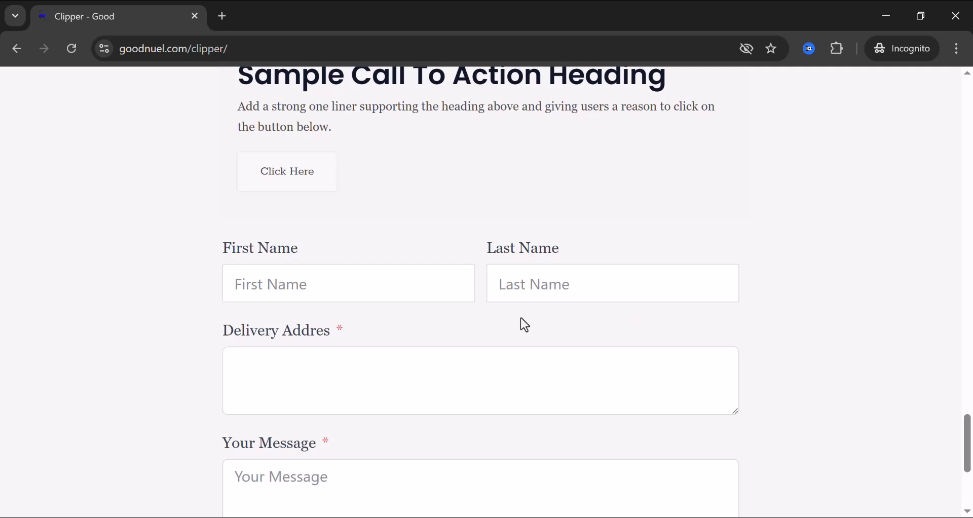
{"action": "scroll", "coordinate": [525, 324], "scroll_direction": "up", "scroll_amount": 2}
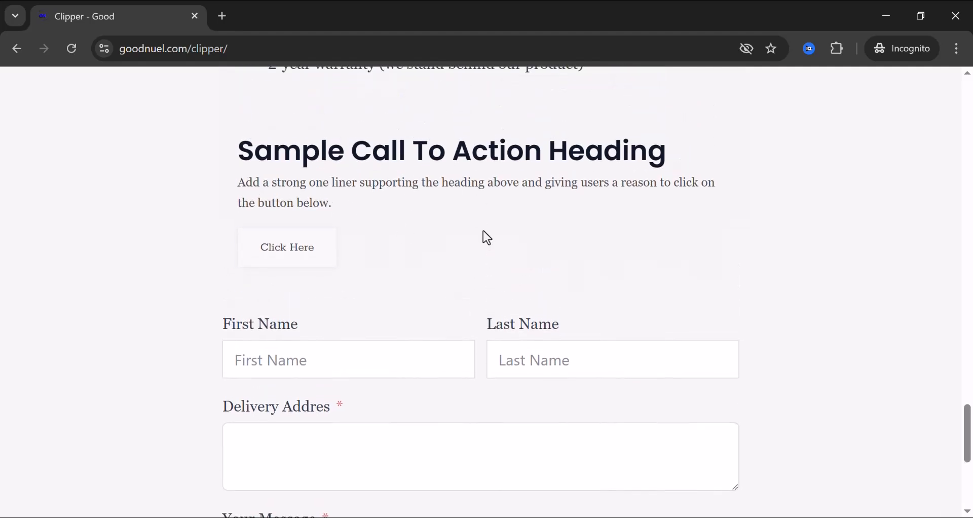
{"action": "scroll", "coordinate": [275, 312], "scroll_direction": "down", "scroll_amount": 2}
{"action": "scroll", "coordinate": [250, 283], "scroll_direction": "down", "scroll_amount": 2}
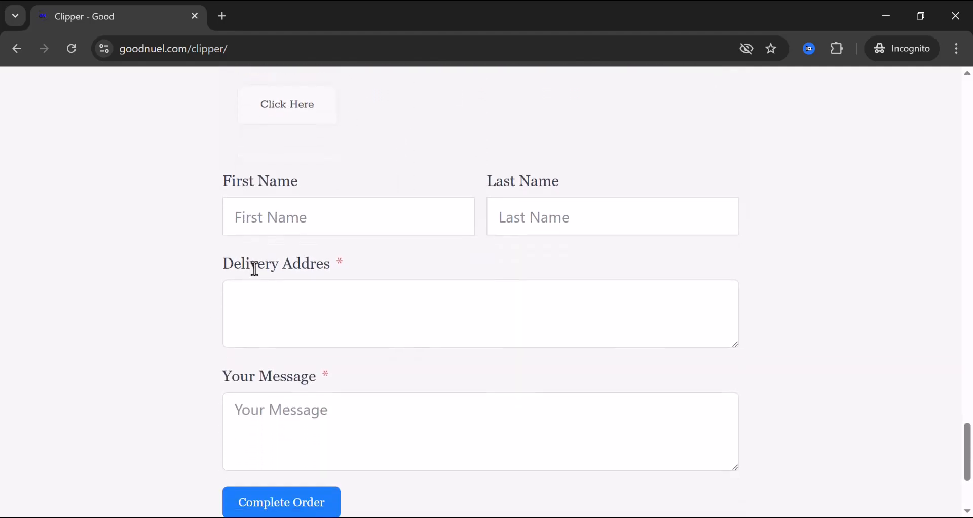
{"action": "scroll", "coordinate": [597, 200], "scroll_direction": "down", "scroll_amount": 2}
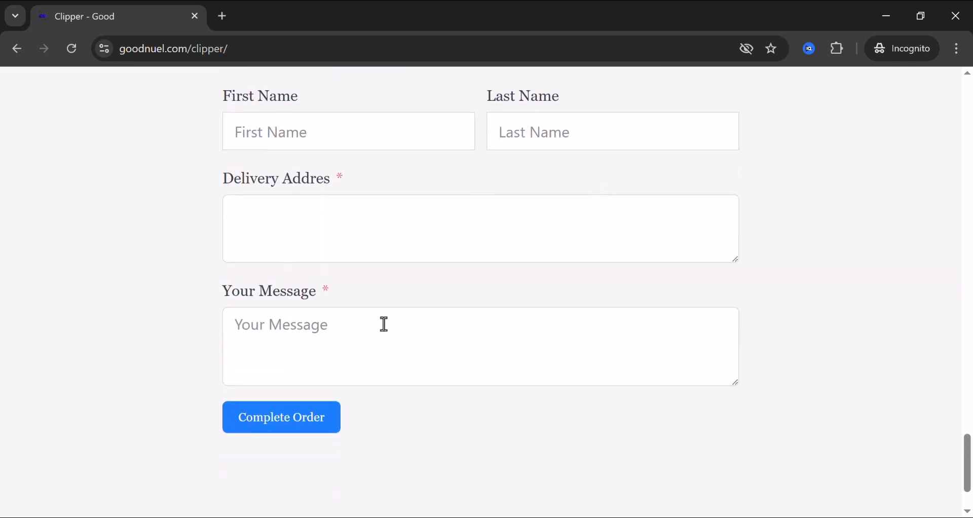
{"action": "scroll", "coordinate": [393, 366], "scroll_direction": "up", "scroll_amount": 2}
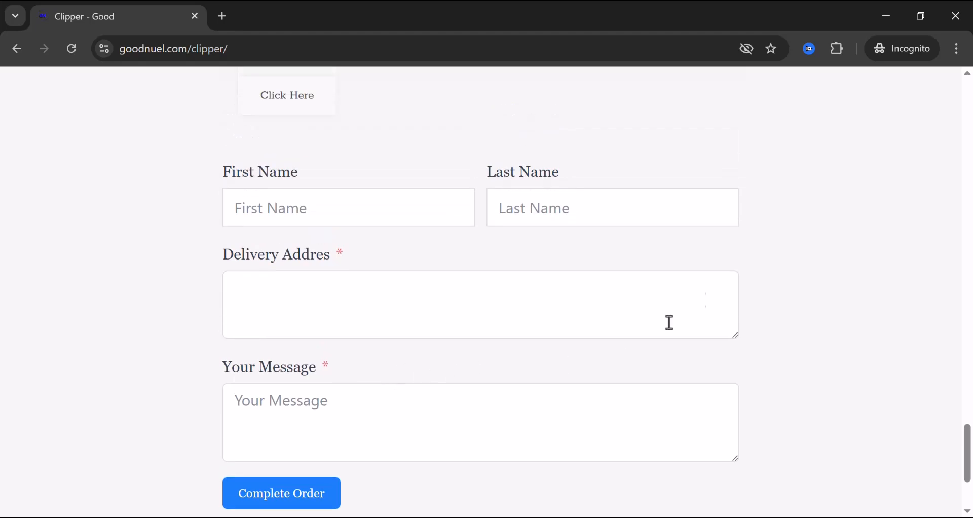
{"action": "scroll", "coordinate": [506, 266], "scroll_direction": "down", "scroll_amount": 4}
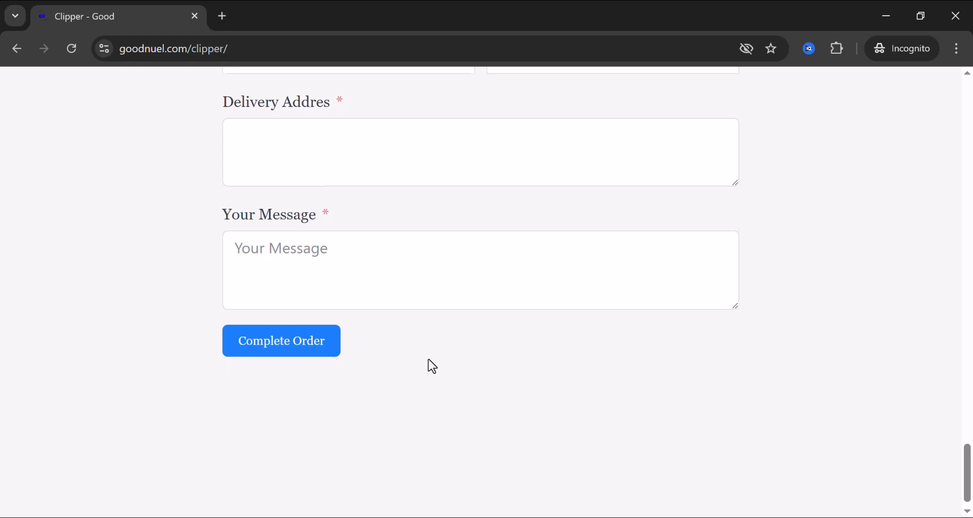
{"action": "scroll", "coordinate": [428, 359], "scroll_direction": "up", "scroll_amount": 5}
{"action": "scroll", "coordinate": [427, 359], "scroll_direction": "up", "scroll_amount": 12}
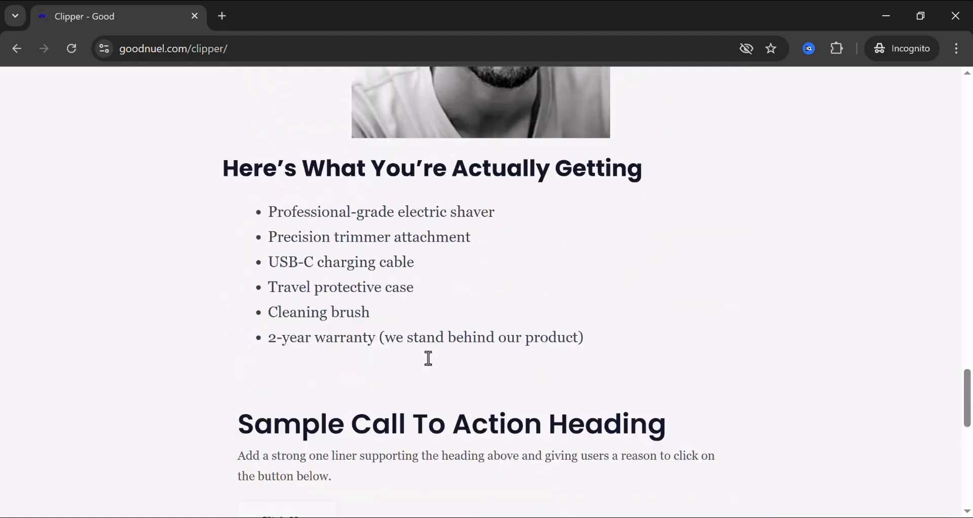
{"action": "scroll", "coordinate": [428, 358], "scroll_direction": "up", "scroll_amount": 15}
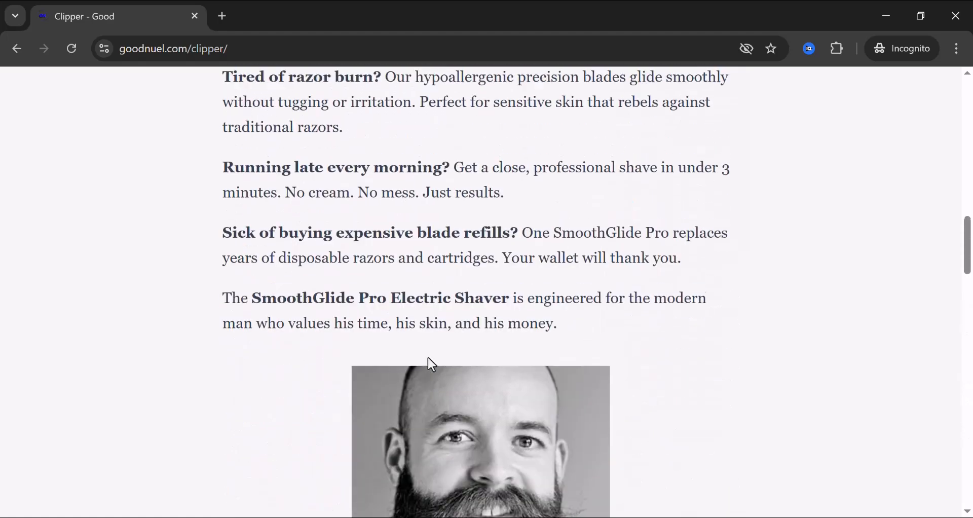
{"action": "scroll", "coordinate": [432, 364], "scroll_direction": "up", "scroll_amount": 10}
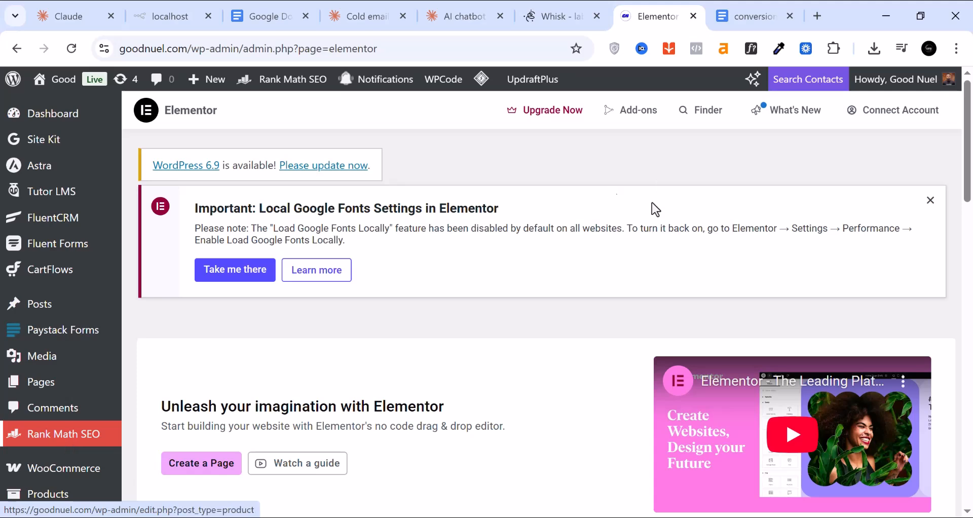
Dismiss the Google Fonts notice on the Elementor admin screen
{"action": "left_click", "coordinate": [931, 200]}
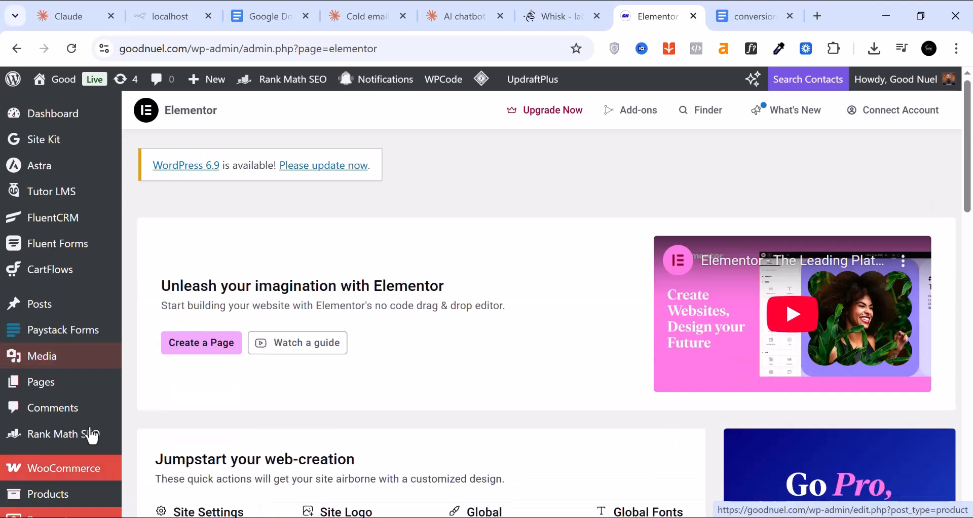
{"action": "mouse_move", "coordinate": [47, 489]}
{"action": "scroll", "coordinate": [46, 443], "scroll_direction": "down", "scroll_amount": 1}
{"action": "scroll", "coordinate": [47, 446], "scroll_direction": "down", "scroll_amount": 5}
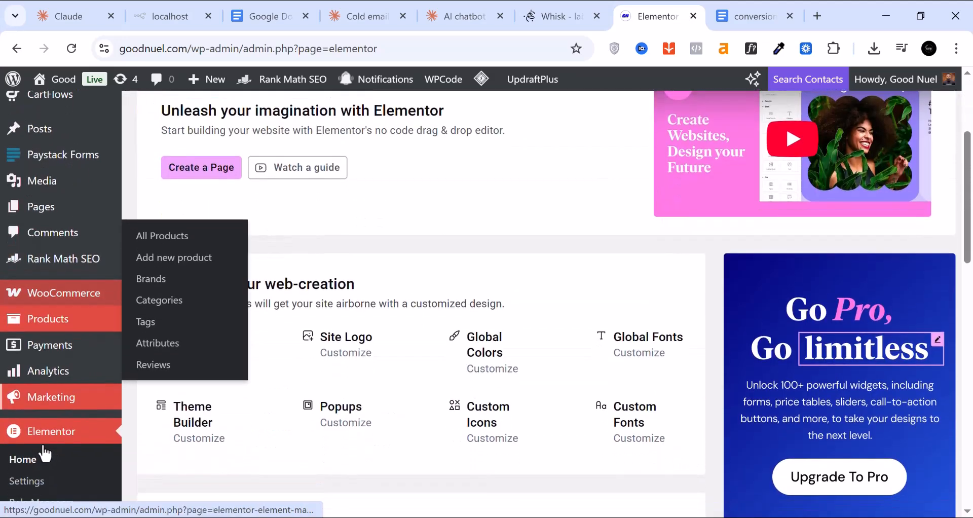
{"action": "scroll", "coordinate": [40, 452], "scroll_direction": "down", "scroll_amount": 4}
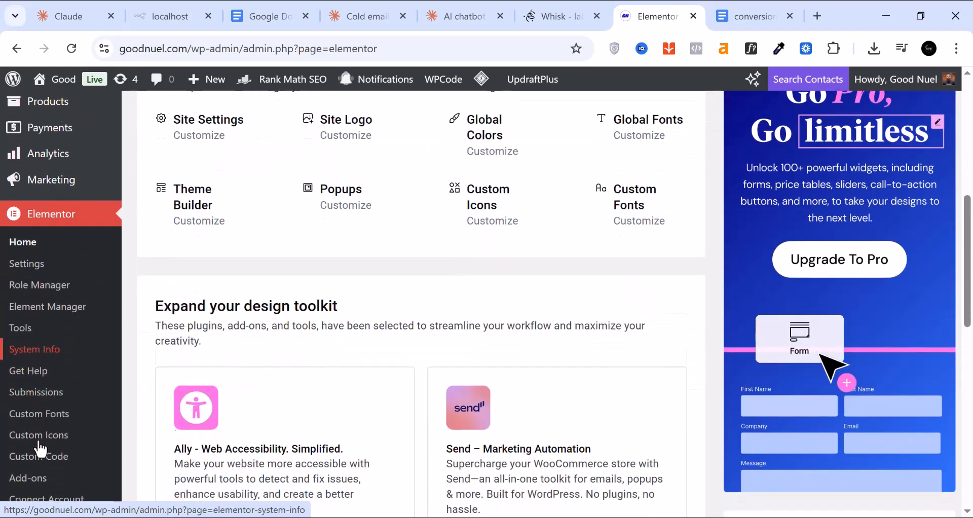
{"action": "scroll", "coordinate": [43, 466], "scroll_direction": "up", "scroll_amount": 2}
{"action": "scroll", "coordinate": [43, 466], "scroll_direction": "down", "scroll_amount": 8}
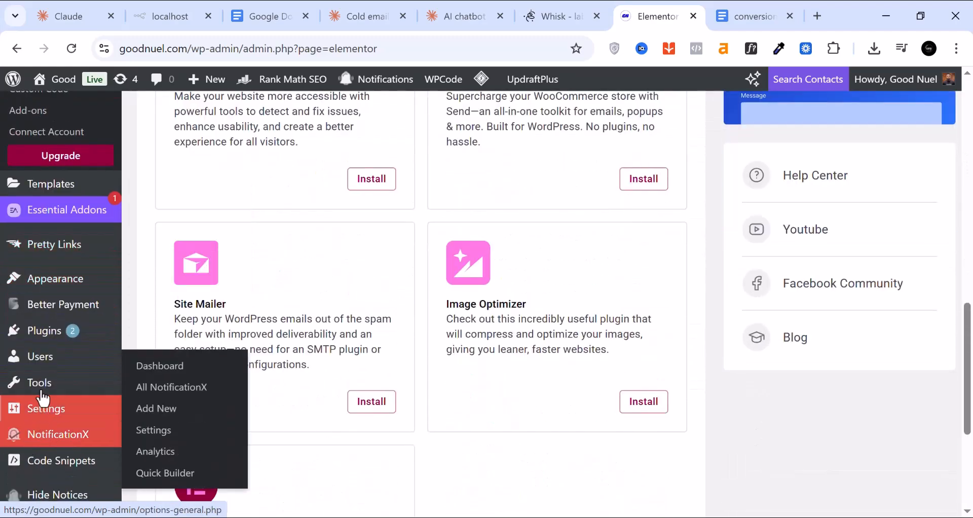
Confirm in Add Plugin that Fluent Forms and Starter Templates are both Active
{"action": "mouse_move", "coordinate": [41, 338]}
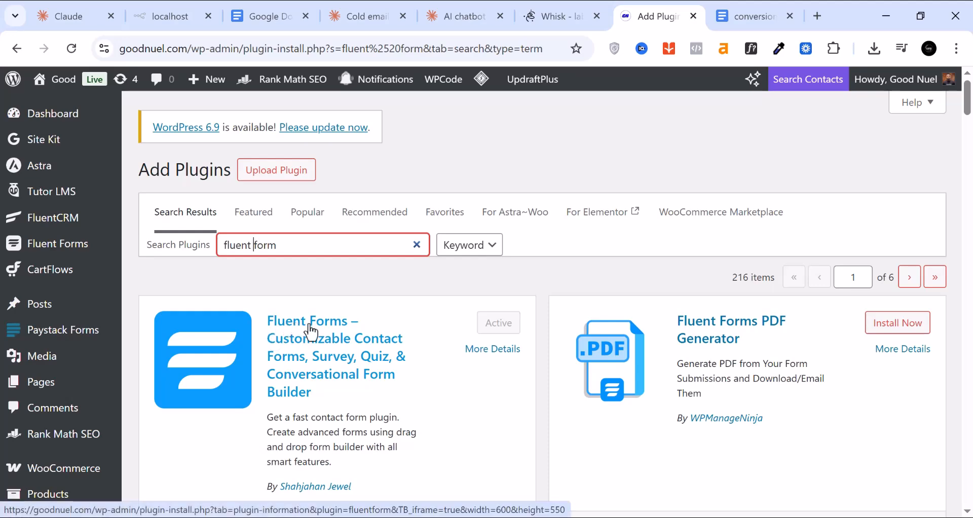
{"action": "scroll", "coordinate": [329, 333], "scroll_direction": "down", "scroll_amount": 1}
{"action": "scroll", "coordinate": [327, 269], "scroll_direction": "up", "scroll_amount": 1}
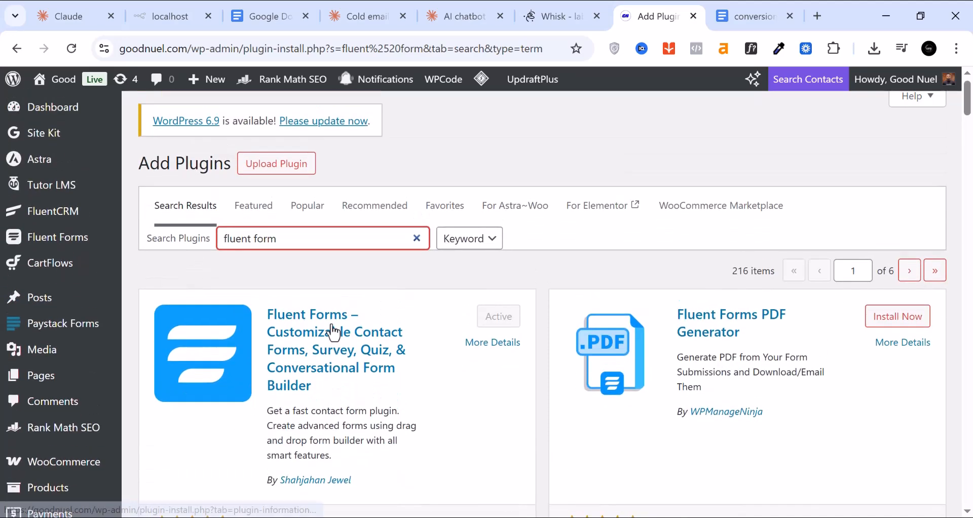
{"action": "scroll", "coordinate": [328, 348], "scroll_direction": "down", "scroll_amount": 1}
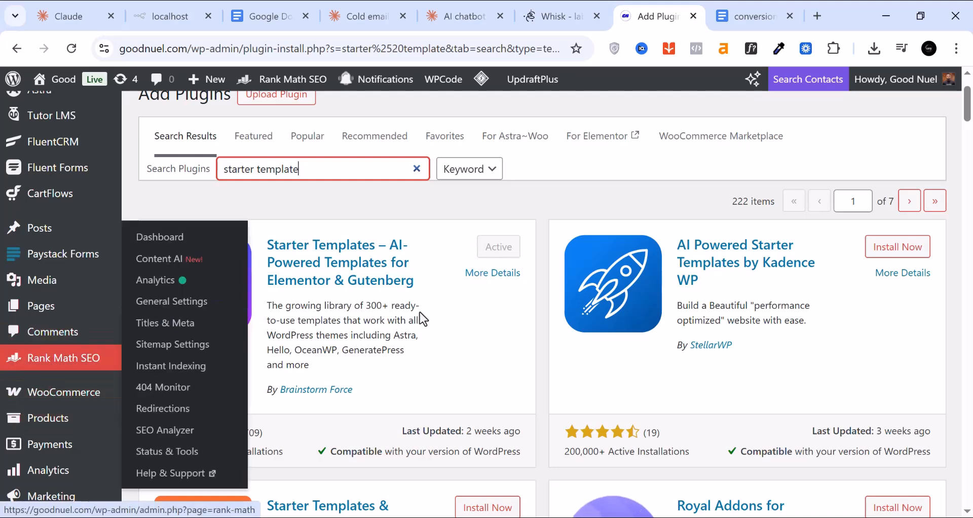
{"action": "mouse_move", "coordinate": [33, 318]}
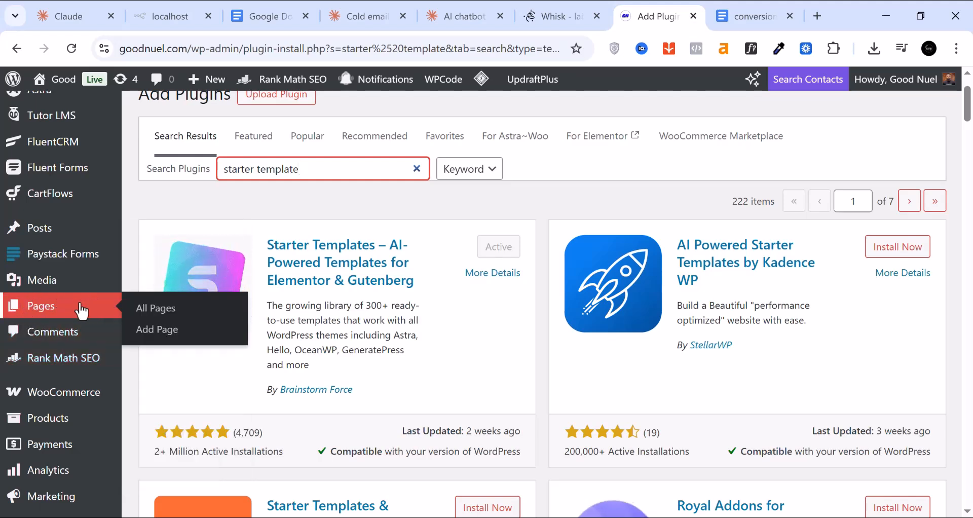
Start a new page, title it 'Clipper', and publish it
{"action": "left_click", "coordinate": [168, 343]}
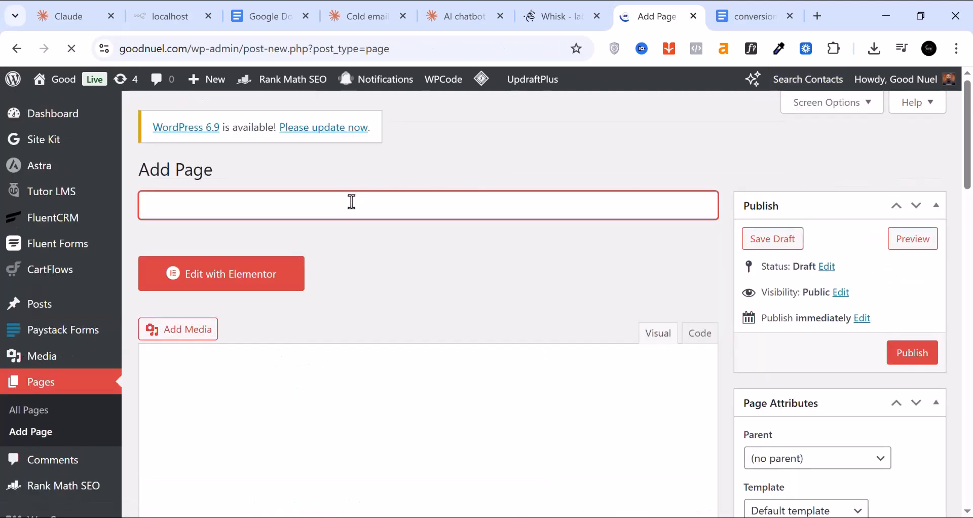
{"action": "type", "text": "sti"}
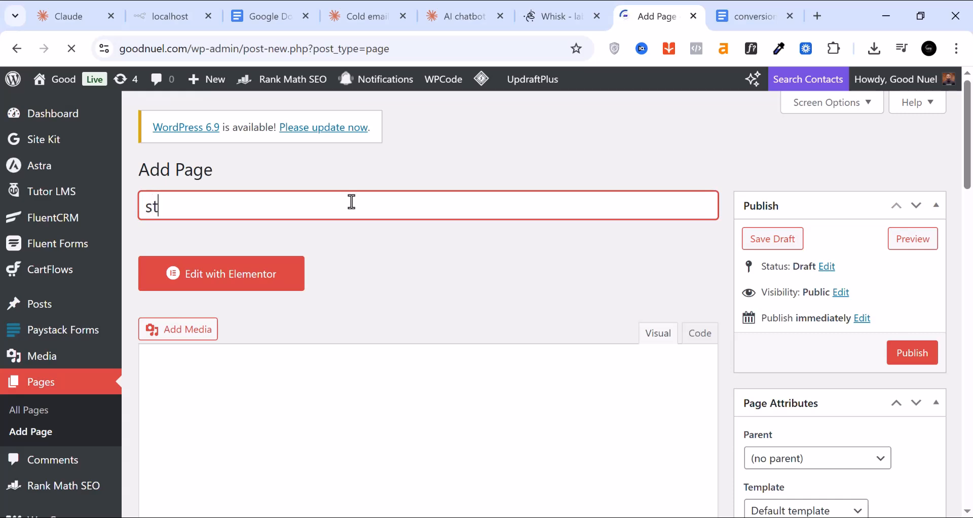
{"action": "key", "text": "BackSpace"}
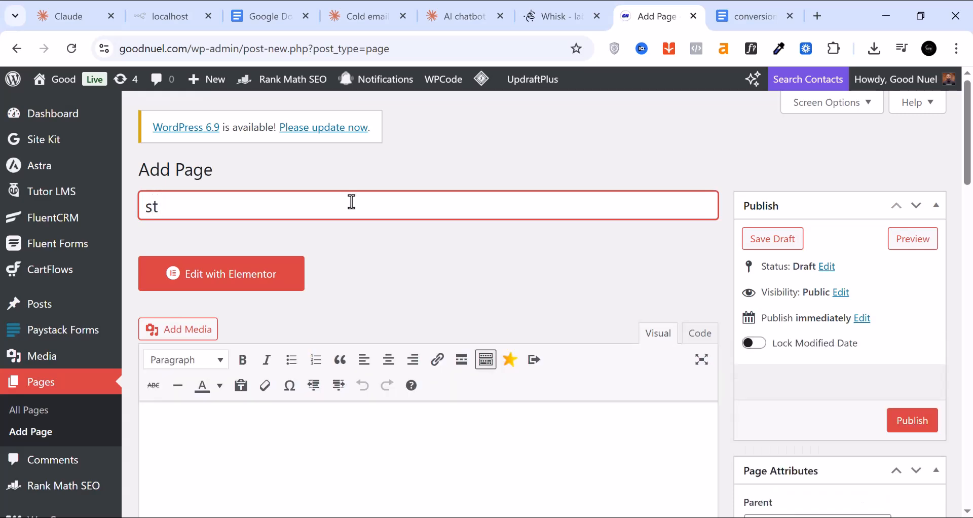
{"action": "key", "text": "BackSpace"}
{"action": "type", "text": "Clipper"}
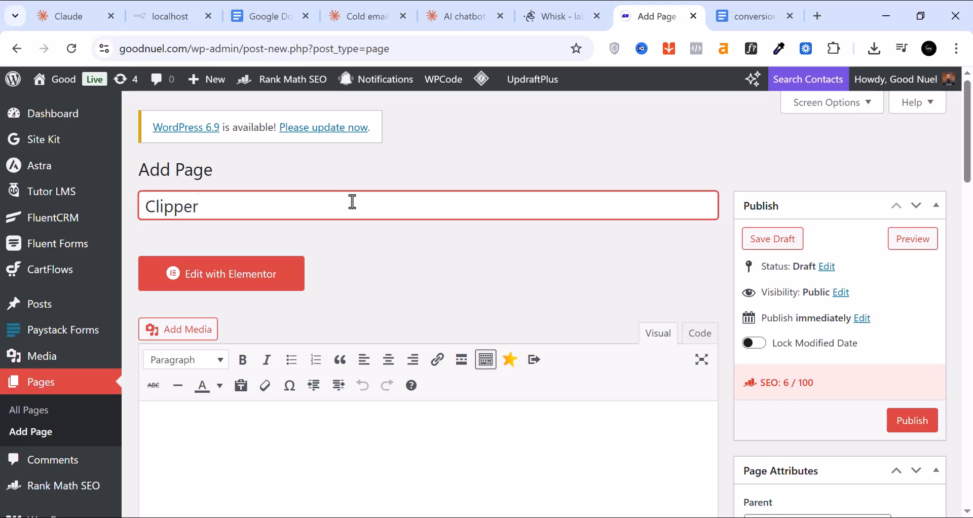
{"action": "left_click", "coordinate": [913, 421]}
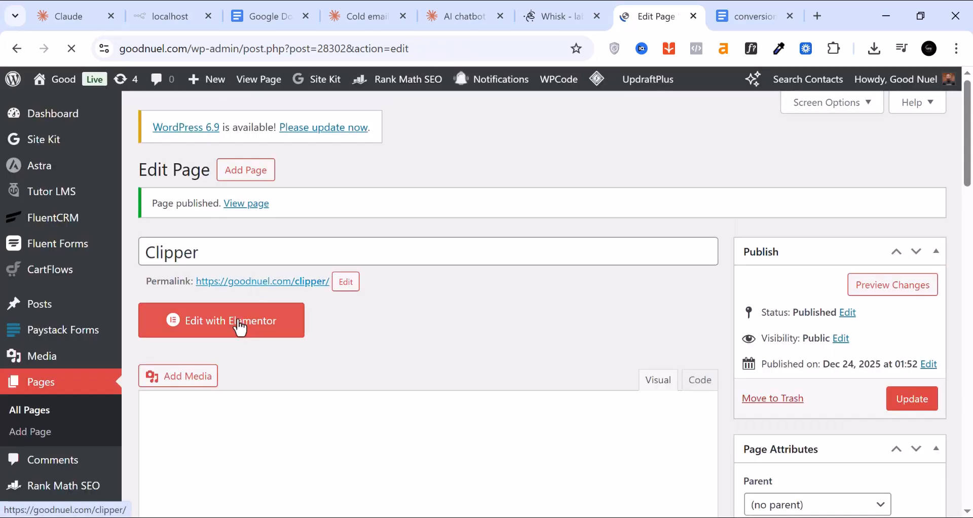
Open Clipper in Elementor and set Page Settings layout to Elementor Canvas
{"action": "left_click", "coordinate": [240, 327]}
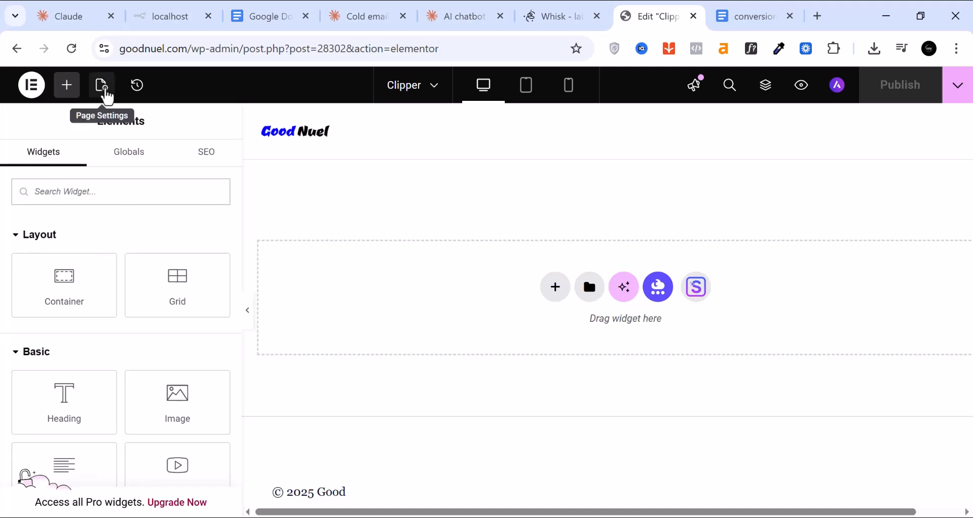
{"action": "left_click", "coordinate": [107, 97]}
{"action": "scroll", "coordinate": [157, 320], "scroll_direction": "down", "scroll_amount": 2}
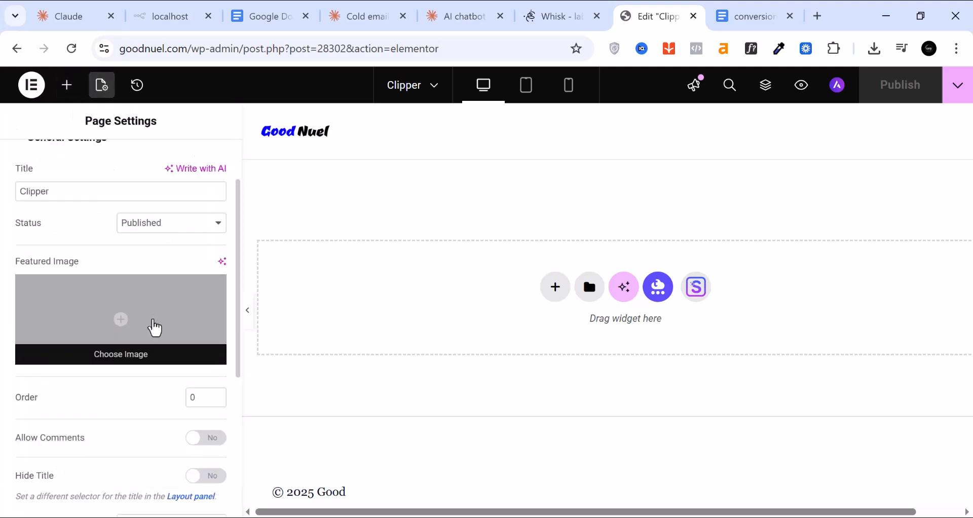
{"action": "scroll", "coordinate": [156, 328], "scroll_direction": "down", "scroll_amount": 2}
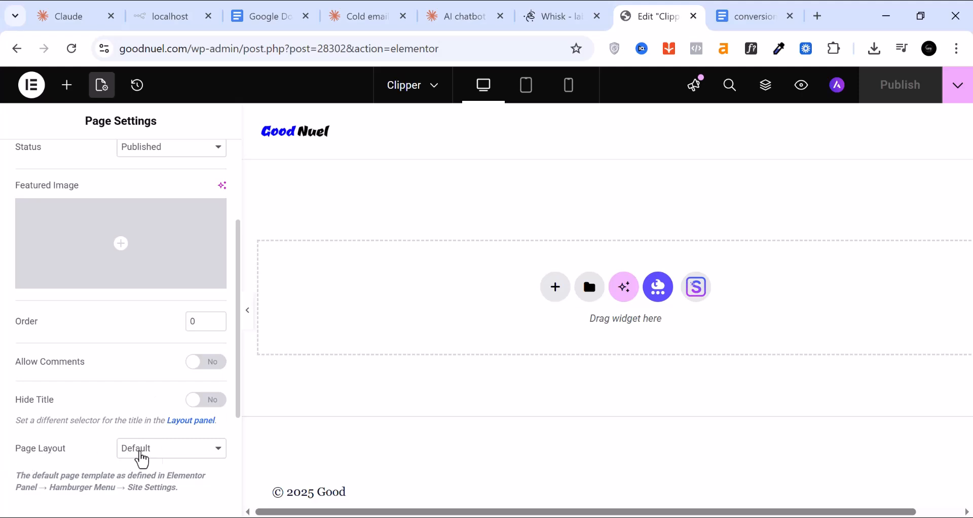
{"action": "left_click", "coordinate": [167, 455]}
{"action": "key", "text": "Escape"}
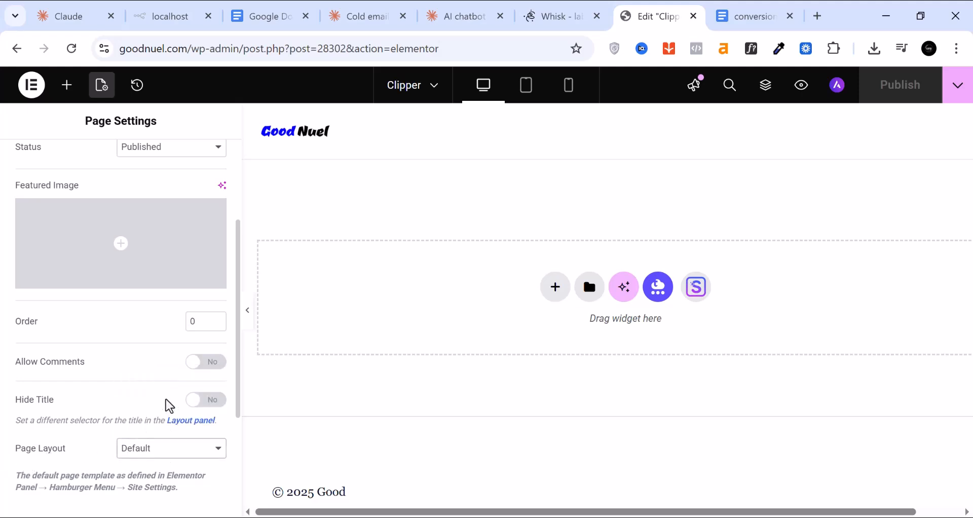
{"action": "left_click", "coordinate": [167, 400]}
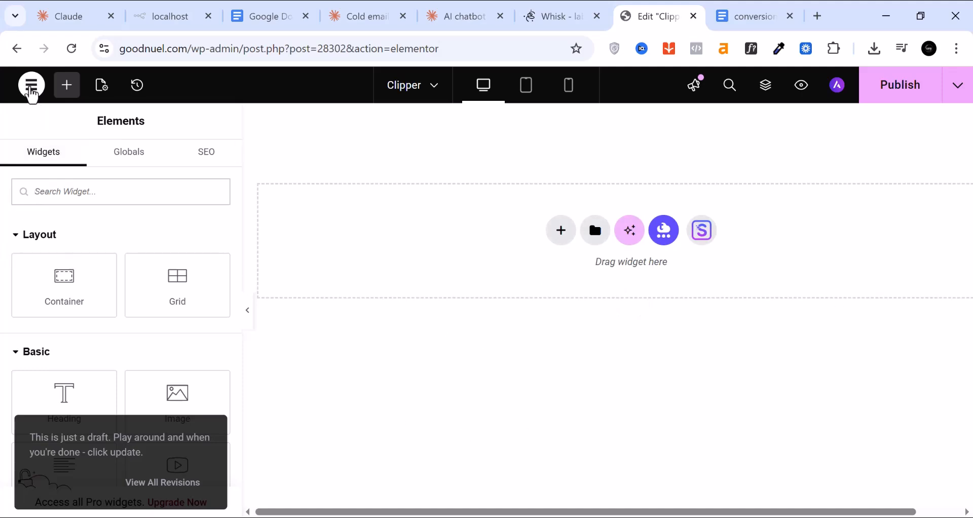
Add a new custom colour under Site Settings > Global Colors with value #4F0202
{"action": "left_click", "coordinate": [32, 95]}
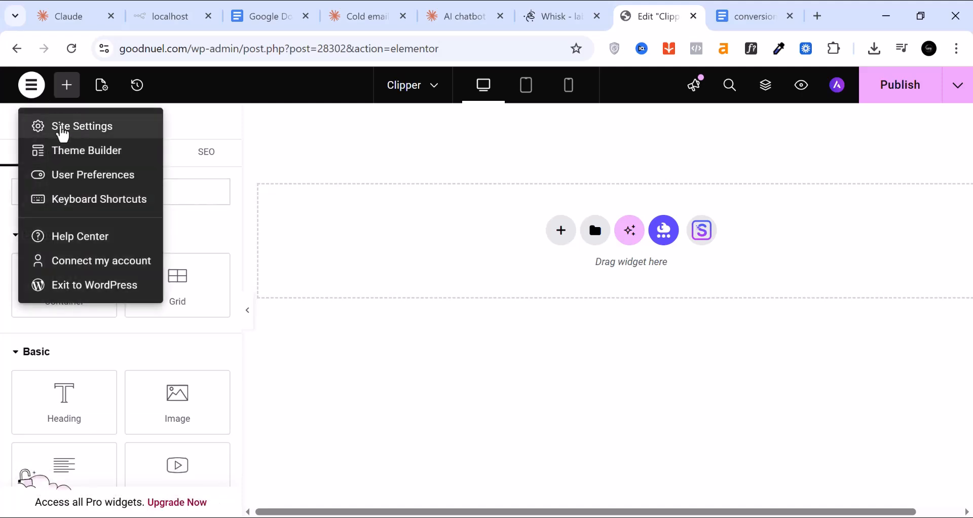
{"action": "left_click", "coordinate": [62, 134]}
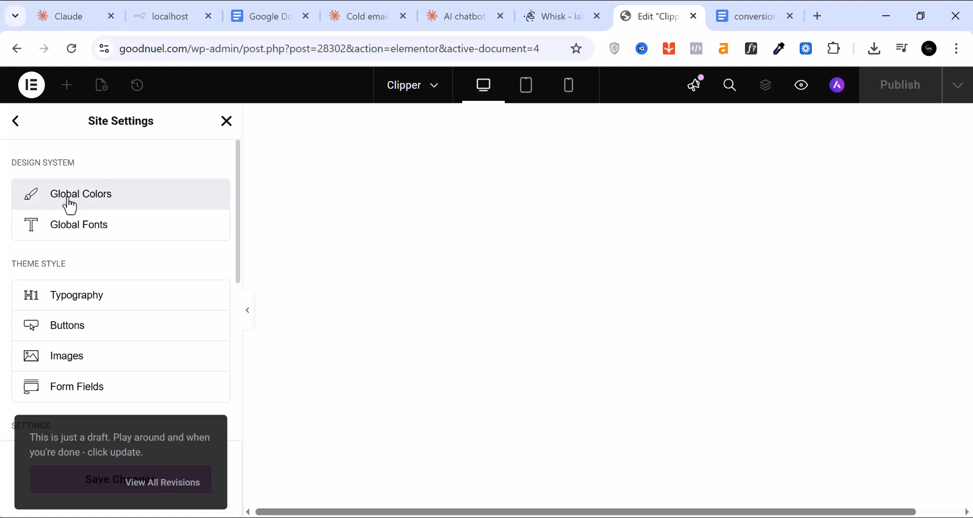
{"action": "left_click", "coordinate": [70, 206]}
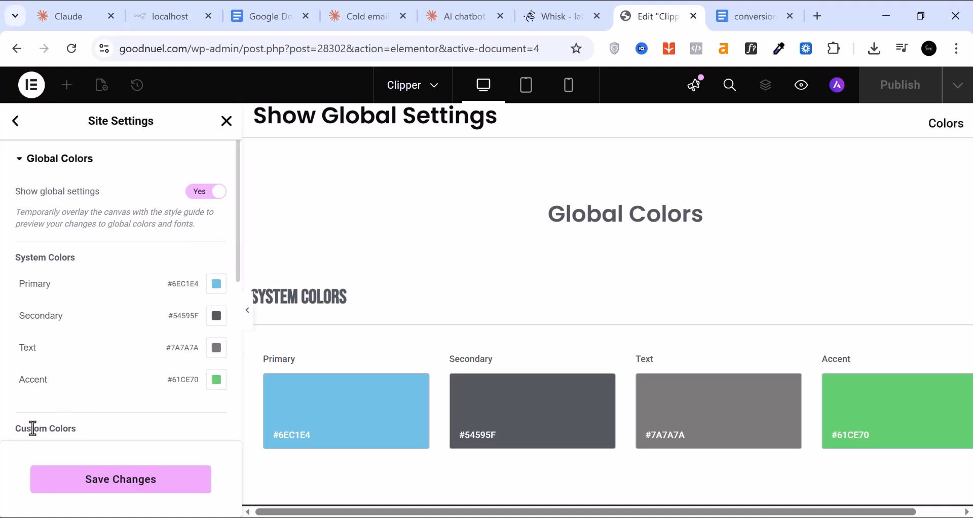
{"action": "scroll", "coordinate": [54, 426], "scroll_direction": "down", "scroll_amount": 3}
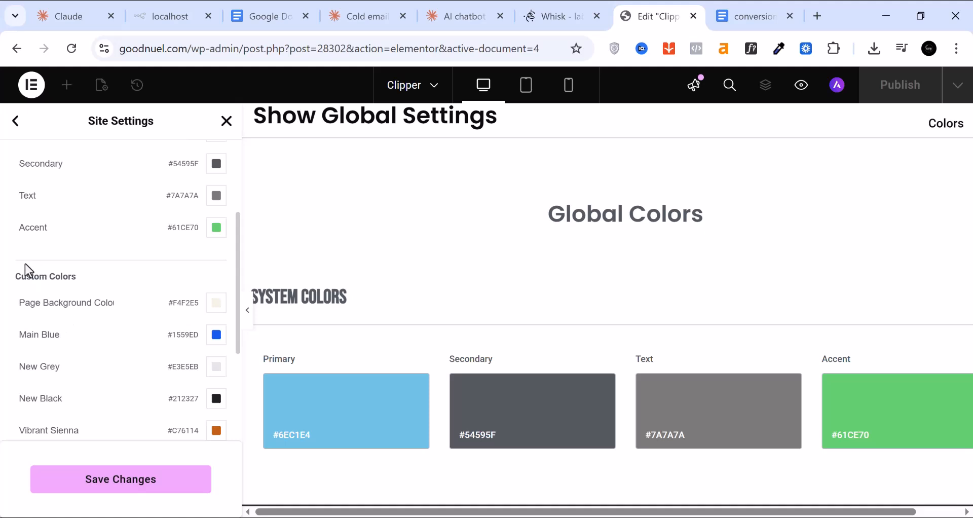
{"action": "scroll", "coordinate": [122, 303], "scroll_direction": "down", "scroll_amount": 2}
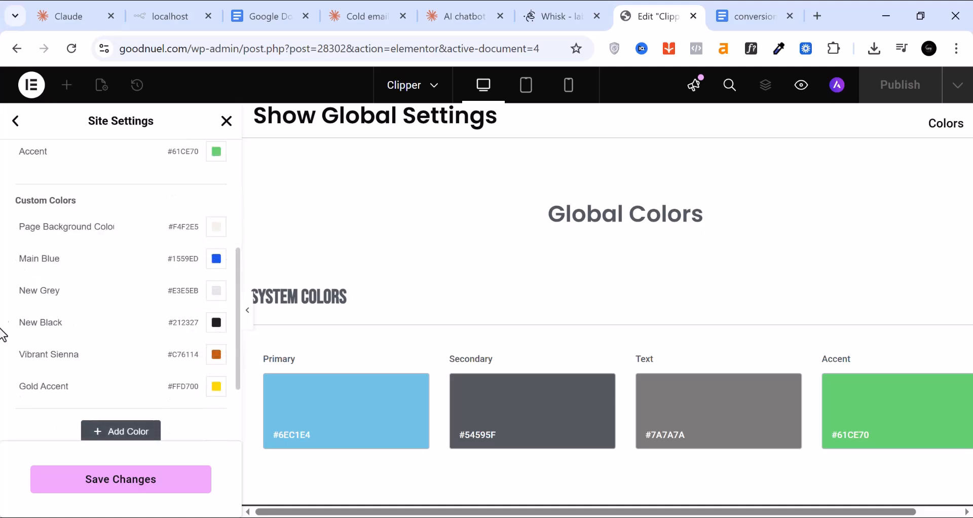
{"action": "left_click", "coordinate": [124, 440]}
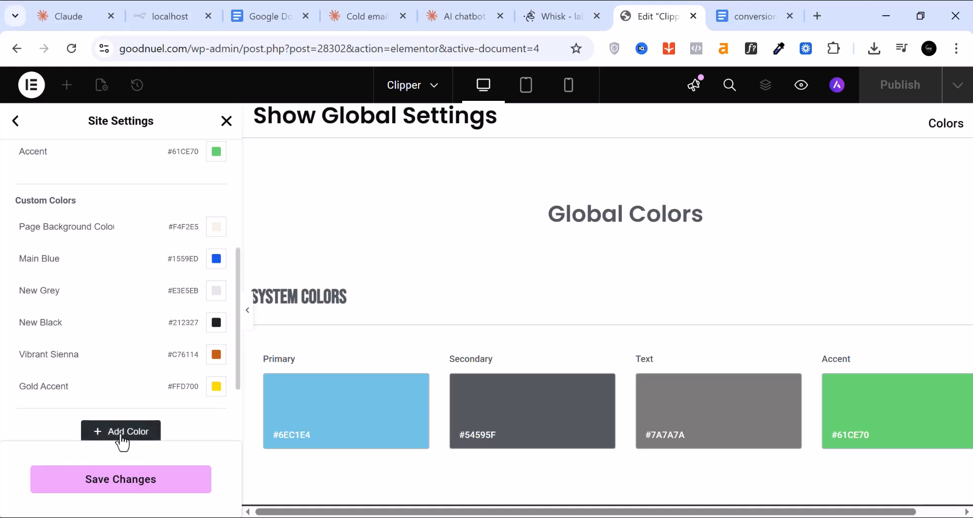
{"action": "scroll", "coordinate": [162, 370], "scroll_direction": "down", "scroll_amount": 2}
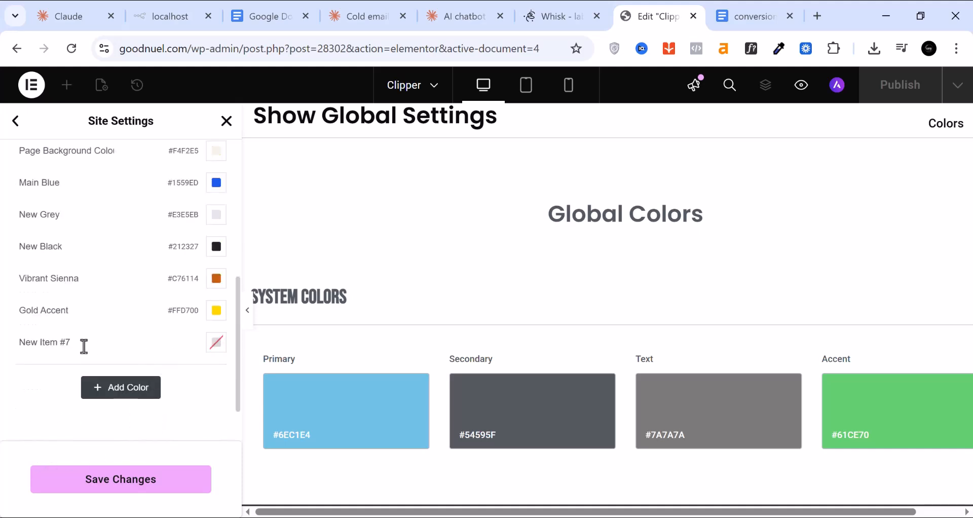
{"action": "left_click", "coordinate": [217, 343]}
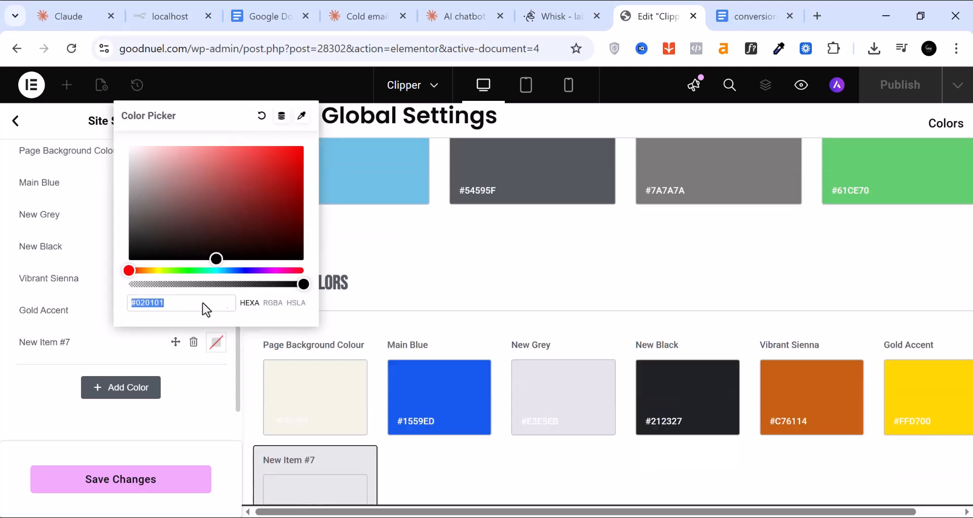
{"action": "left_click", "coordinate": [289, 231]}
{"action": "left_click_drag", "start_coordinate": [289, 231], "coordinate": [299, 224]}
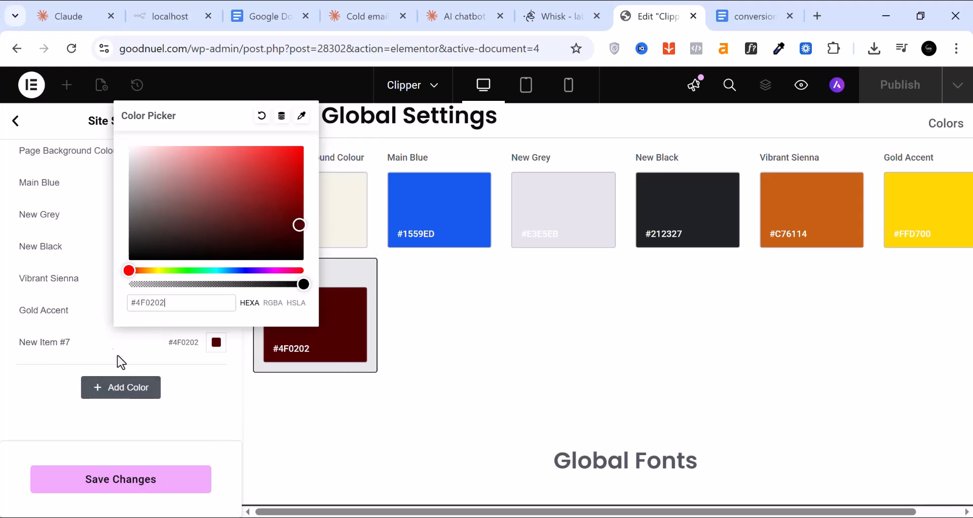
Name the new colour 'Brown' and save the global colours
{"action": "left_click", "coordinate": [59, 343]}
{"action": "triple_click", "coordinate": [60, 346]}
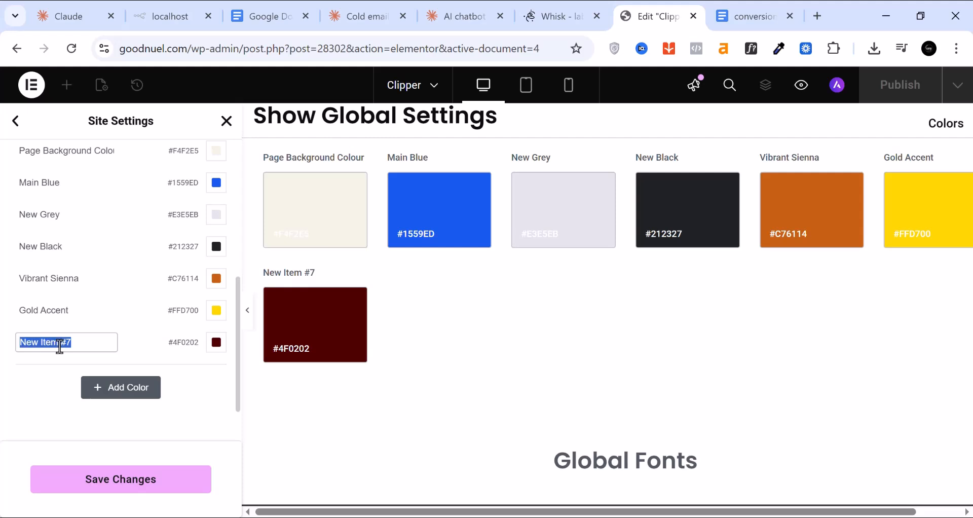
{"action": "type", "text": "Brown"}
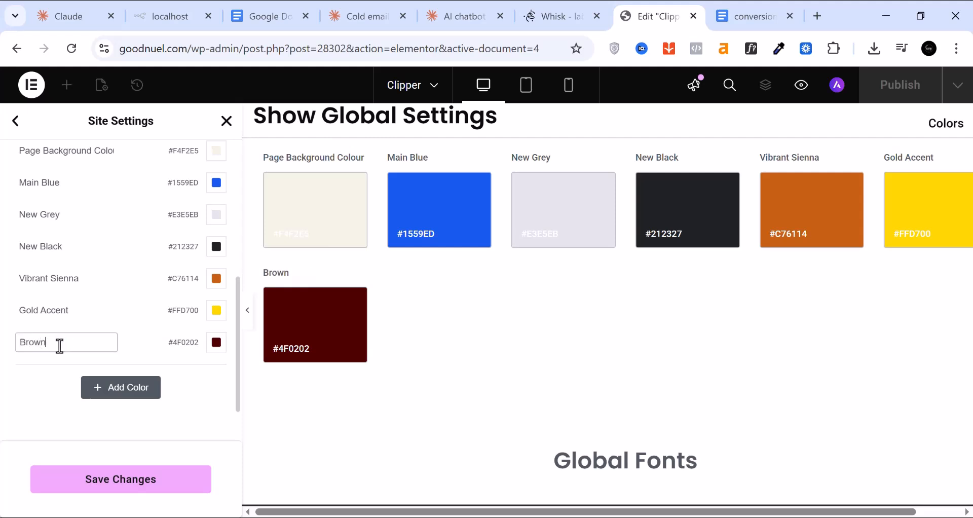
{"action": "left_click", "coordinate": [65, 377]}
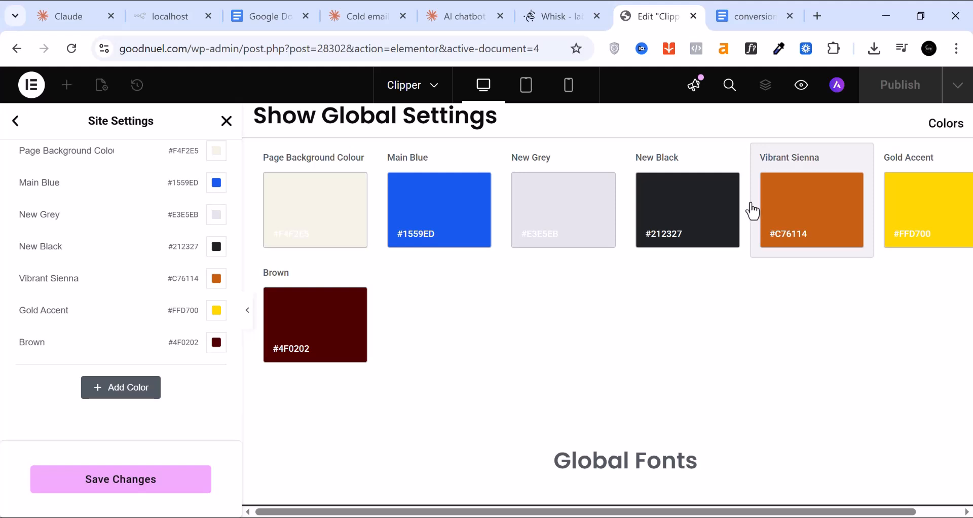
{"action": "left_click", "coordinate": [142, 480]}
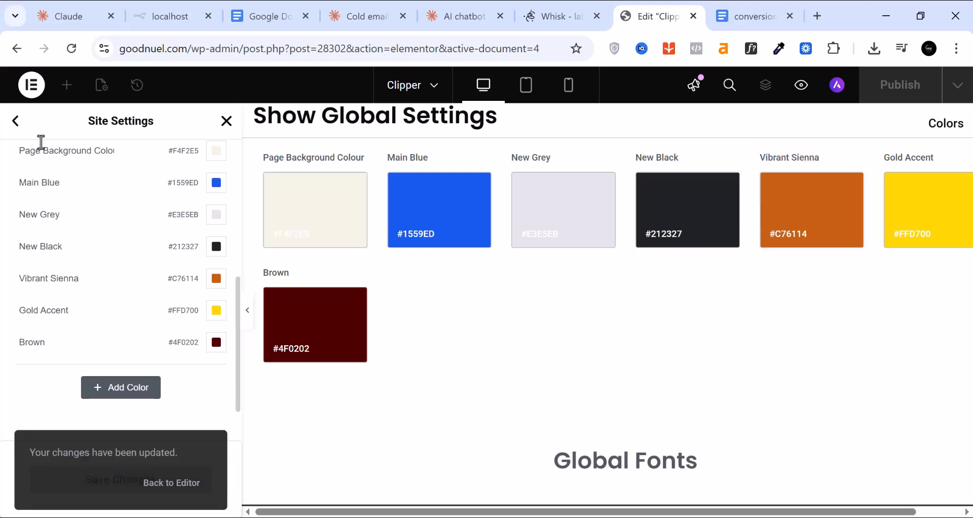
{"action": "scroll", "coordinate": [139, 214], "scroll_direction": "up", "scroll_amount": 6}
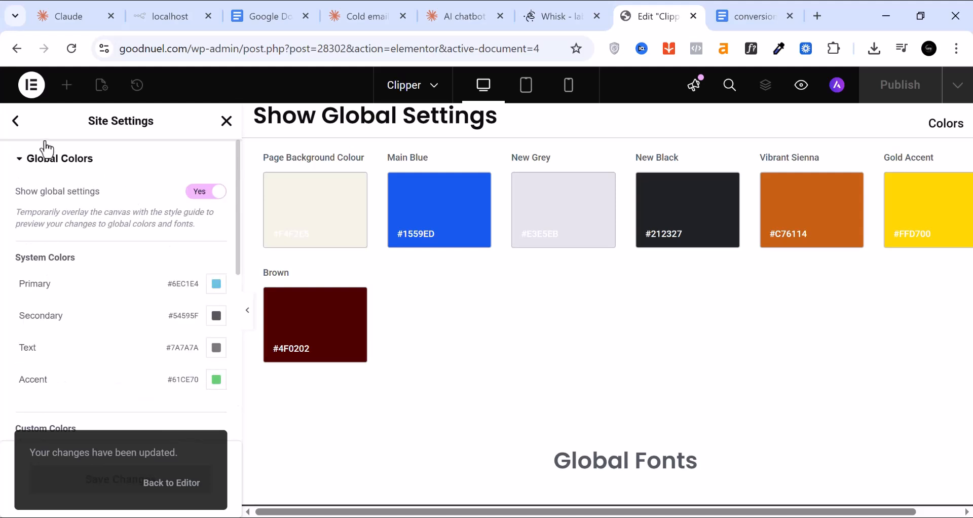
{"action": "left_click", "coordinate": [18, 130]}
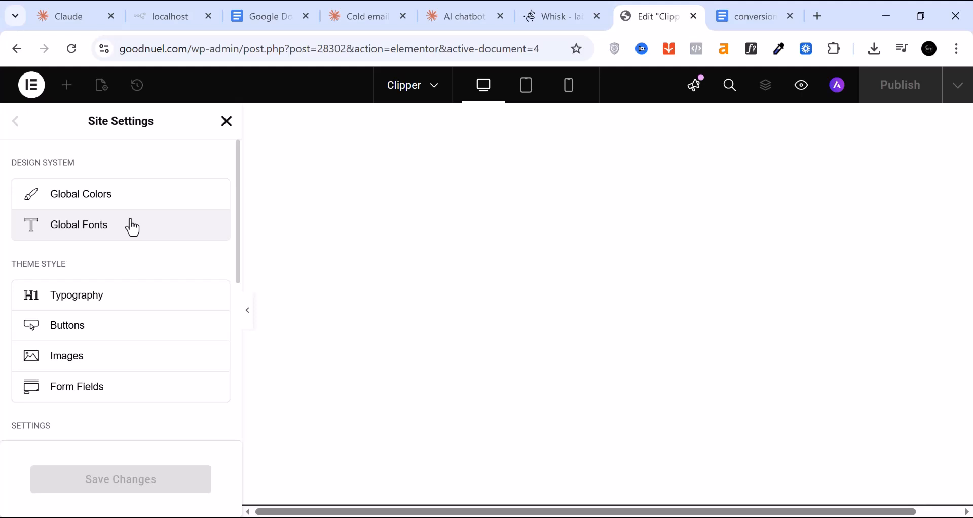
In Global Fonts, give the Primary typography family Rokkitt and weight 600 (Semi Bold)
{"action": "left_click", "coordinate": [77, 232]}
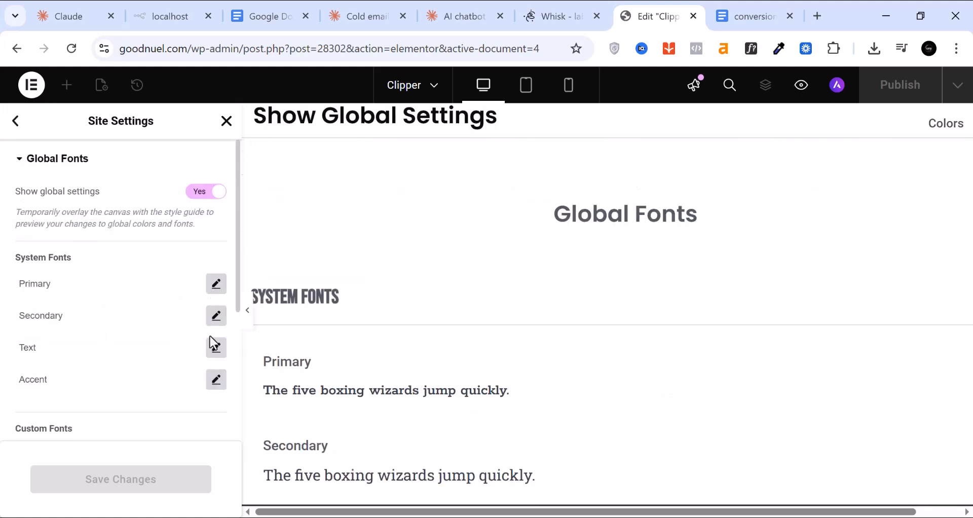
{"action": "scroll", "coordinate": [211, 330], "scroll_direction": "down", "scroll_amount": 3}
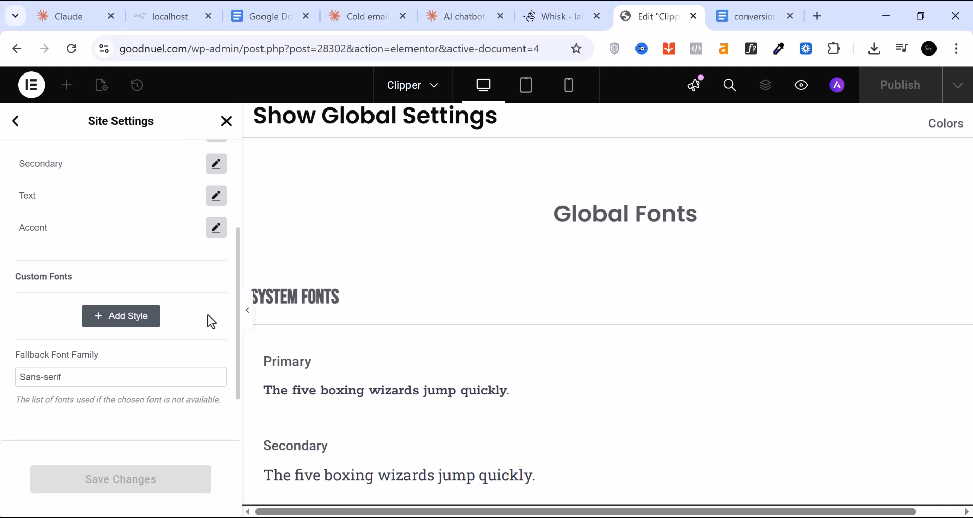
{"action": "scroll", "coordinate": [147, 347], "scroll_direction": "up", "scroll_amount": 2}
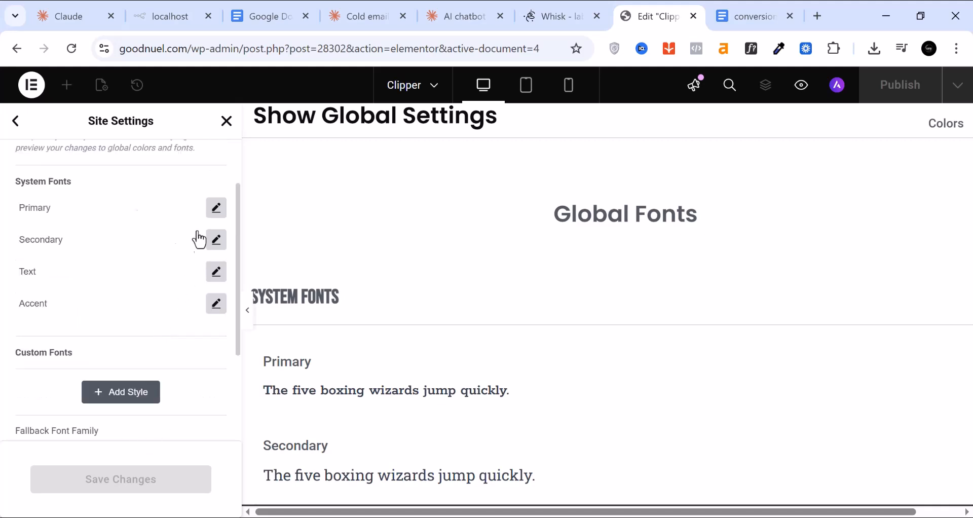
{"action": "left_click", "coordinate": [216, 211]}
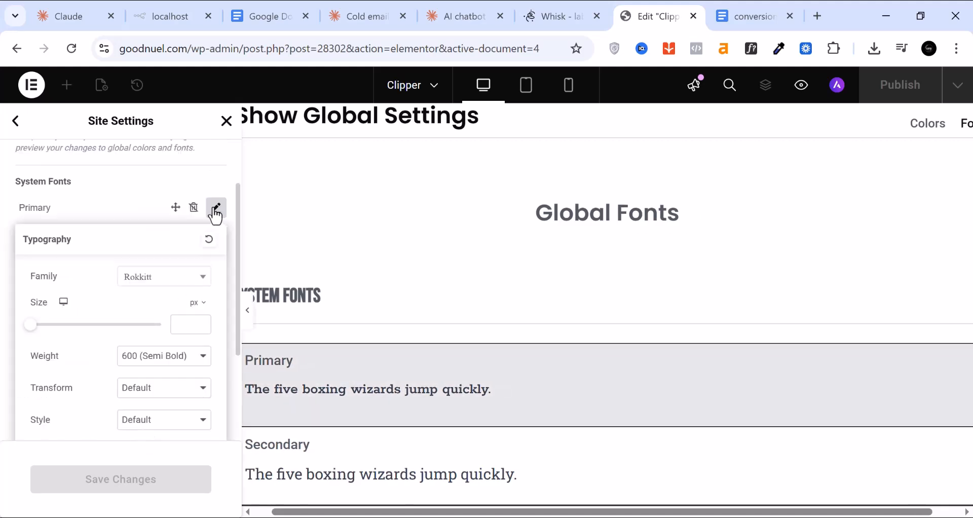
{"action": "left_click", "coordinate": [185, 287]}
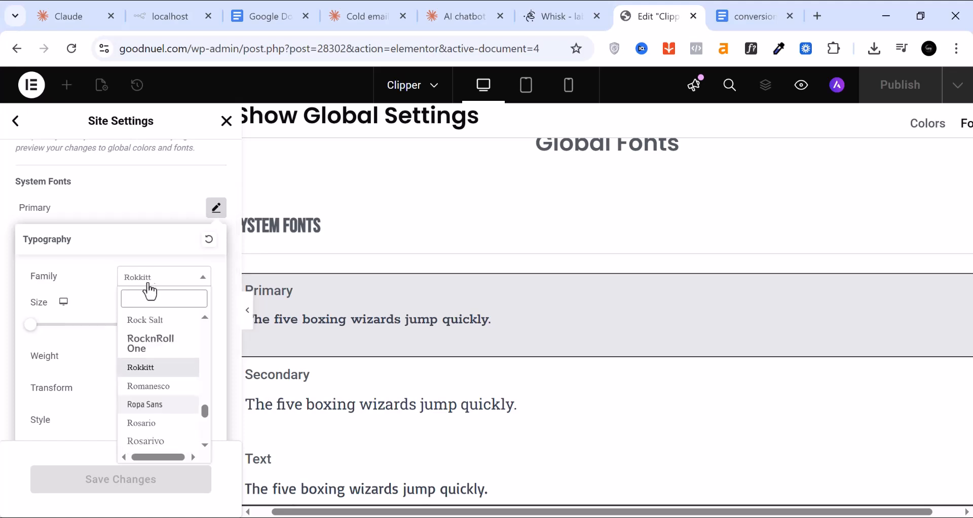
{"action": "scroll", "coordinate": [152, 388], "scroll_direction": "down", "scroll_amount": 6}
{"action": "scroll", "coordinate": [153, 388], "scroll_direction": "down", "scroll_amount": 3}
{"action": "scroll", "coordinate": [148, 386], "scroll_direction": "up", "scroll_amount": 5}
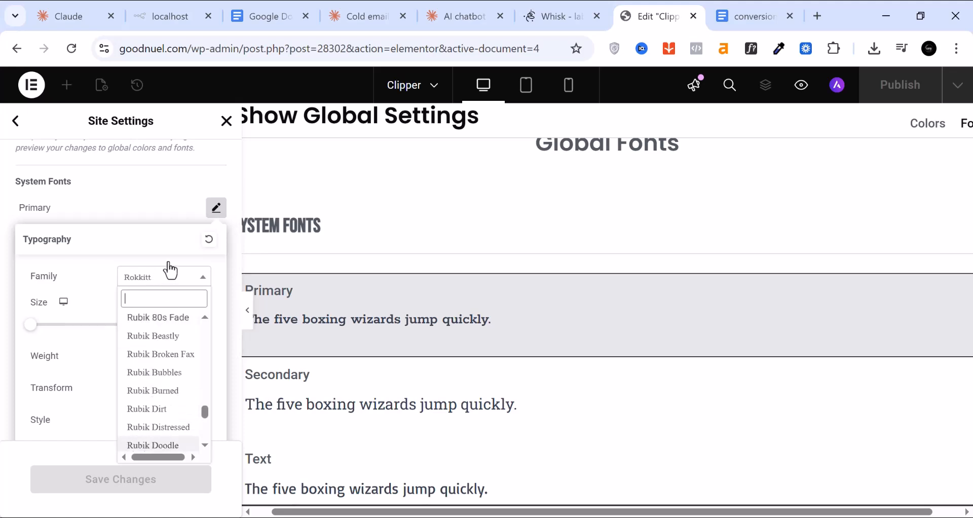
{"action": "left_click", "coordinate": [170, 275]}
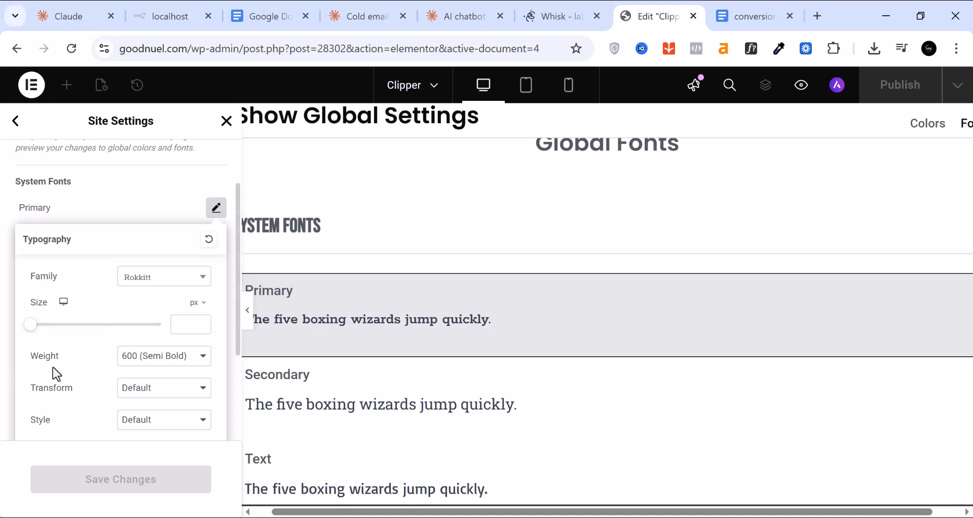
{"action": "left_click", "coordinate": [185, 366]}
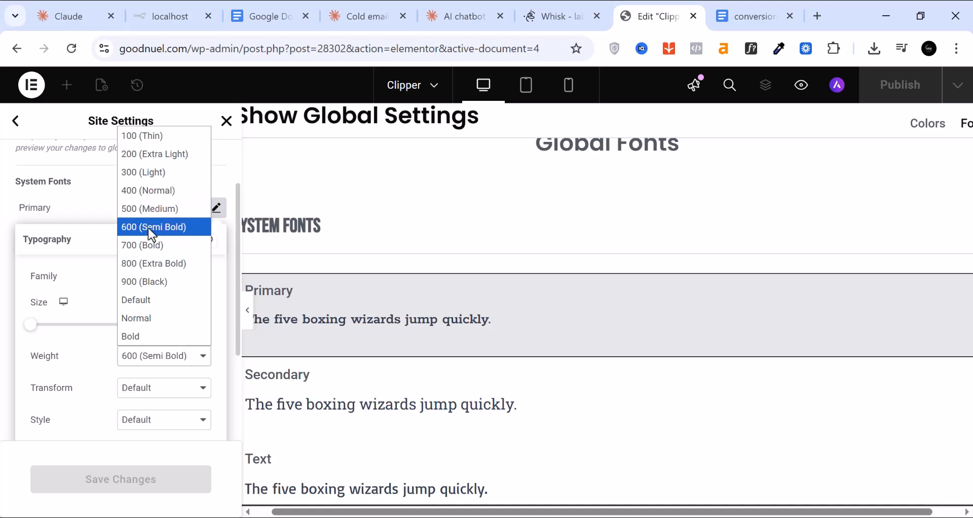
{"action": "left_click", "coordinate": [2, 373]}
{"action": "left_click", "coordinate": [4, 378]}
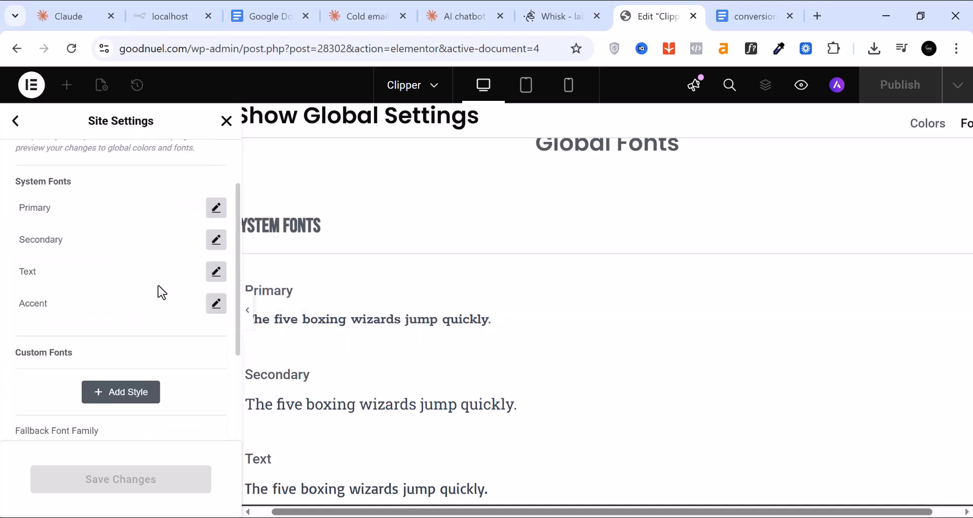
Set the Secondary global font to Rokkitt with weight 500 (Medium)
{"action": "left_click", "coordinate": [216, 240]}
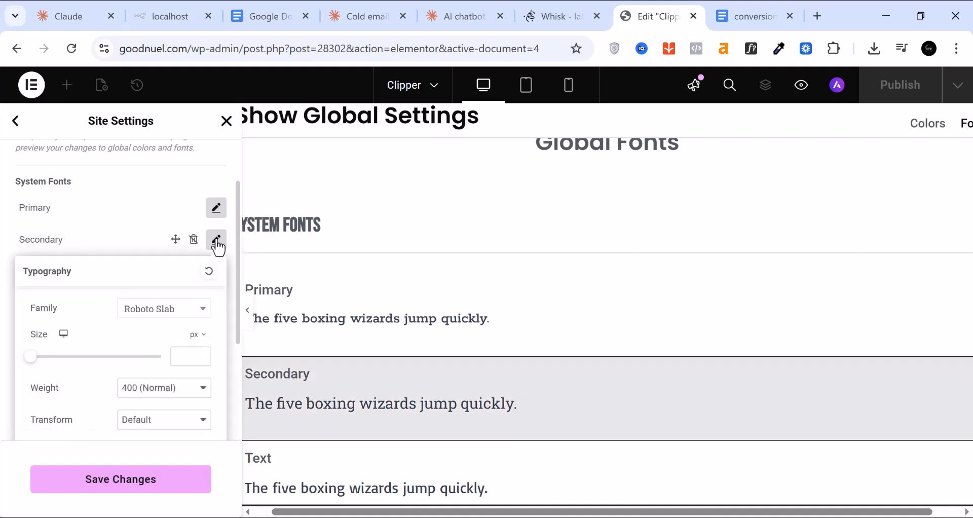
{"action": "left_click", "coordinate": [175, 321]}
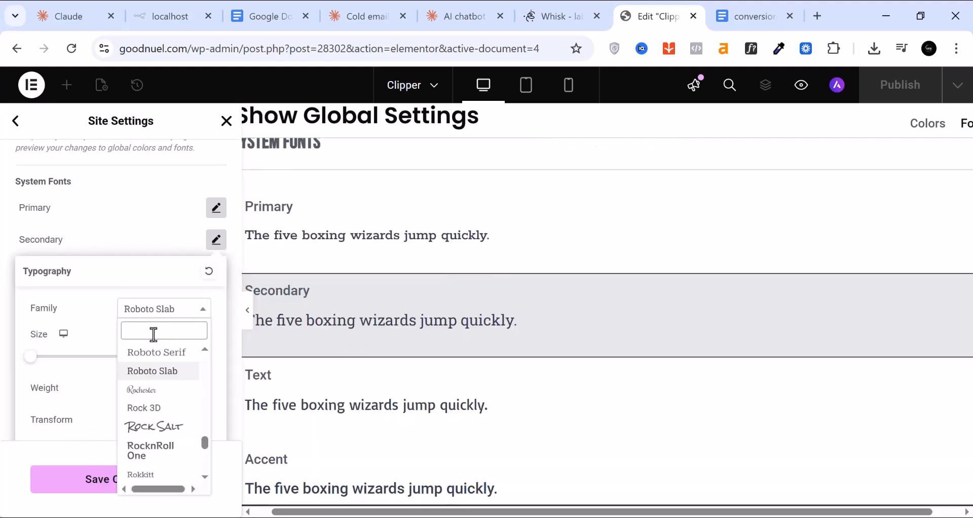
{"action": "type", "text": "rokk"}
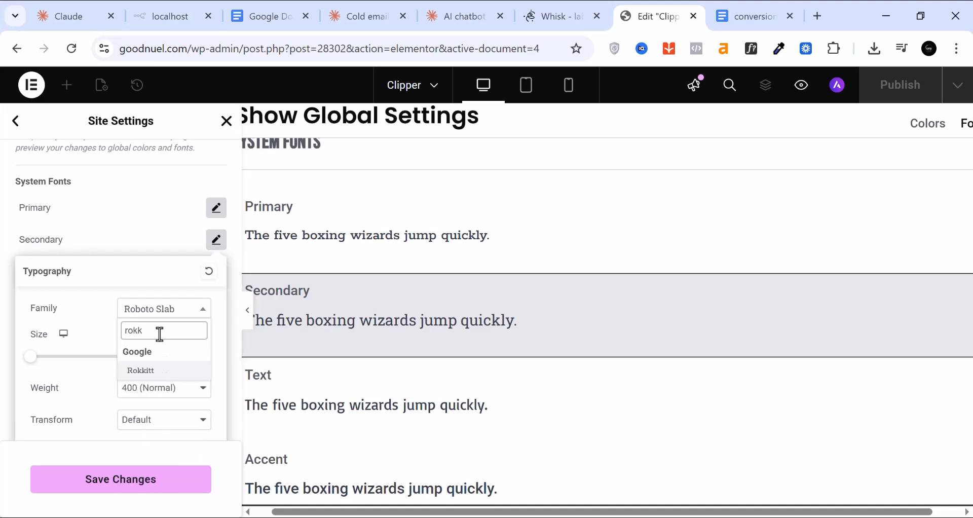
{"action": "left_click", "coordinate": [157, 372]}
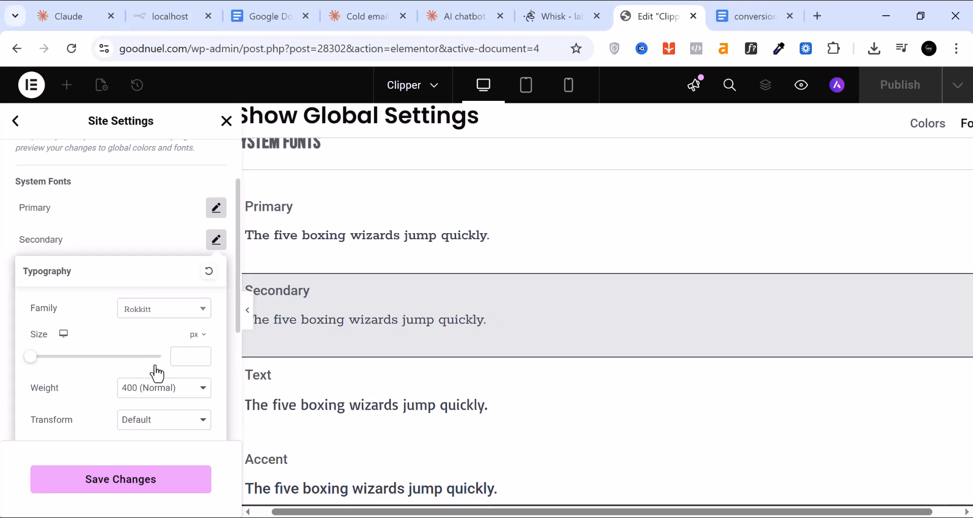
{"action": "left_click", "coordinate": [173, 399]}
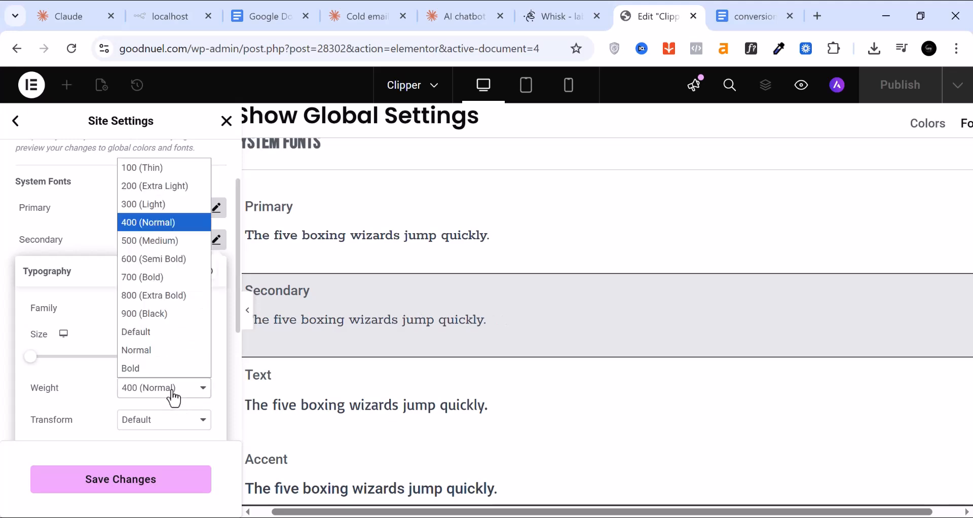
{"action": "left_click", "coordinate": [164, 240]}
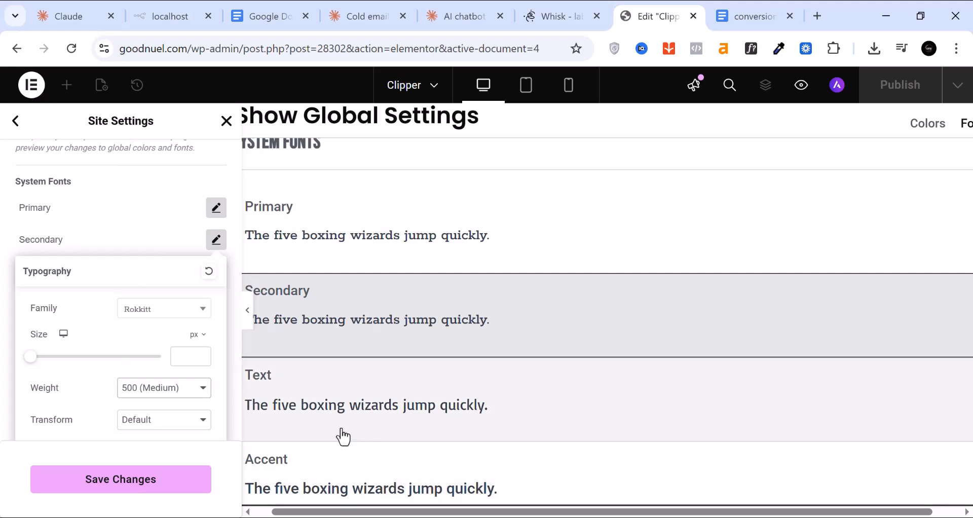
{"action": "left_click", "coordinate": [4, 230]}
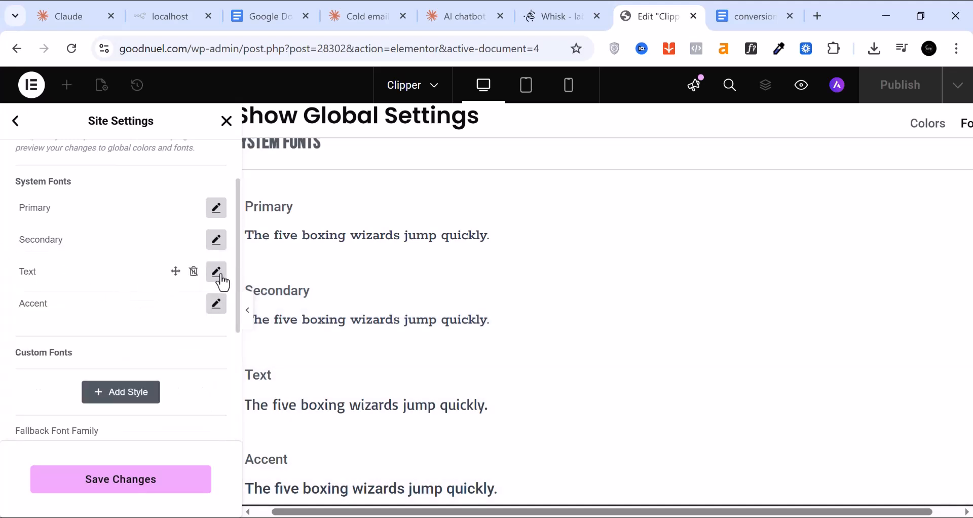
Leave the Text font unchanged and save the global font settings
{"action": "left_click", "coordinate": [222, 280]}
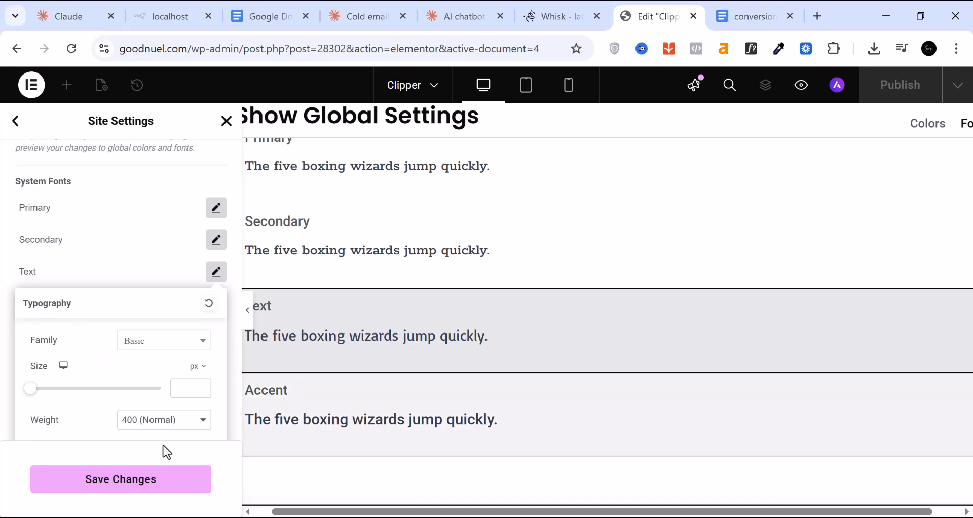
{"action": "left_click", "coordinate": [175, 423]}
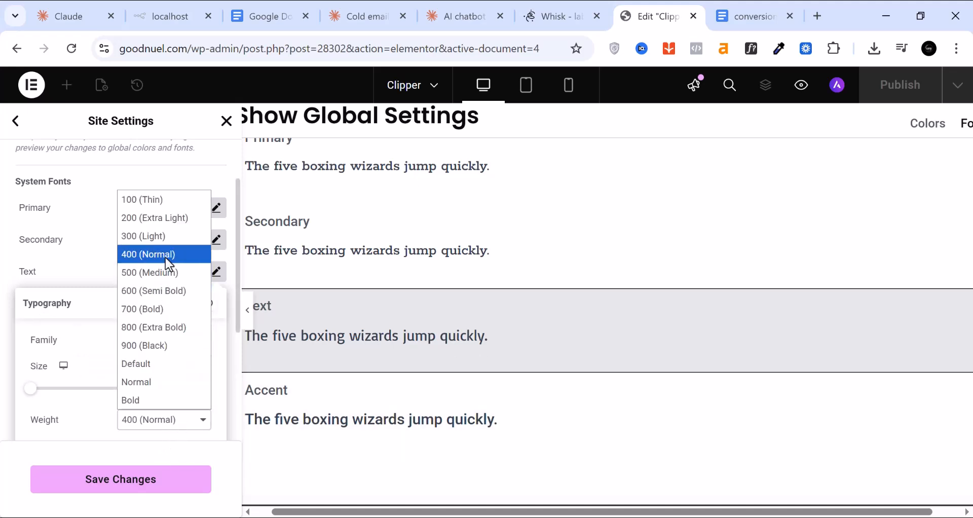
{"action": "left_click", "coordinate": [4, 345]}
{"action": "scroll", "coordinate": [39, 338], "scroll_direction": "down", "scroll_amount": 1}
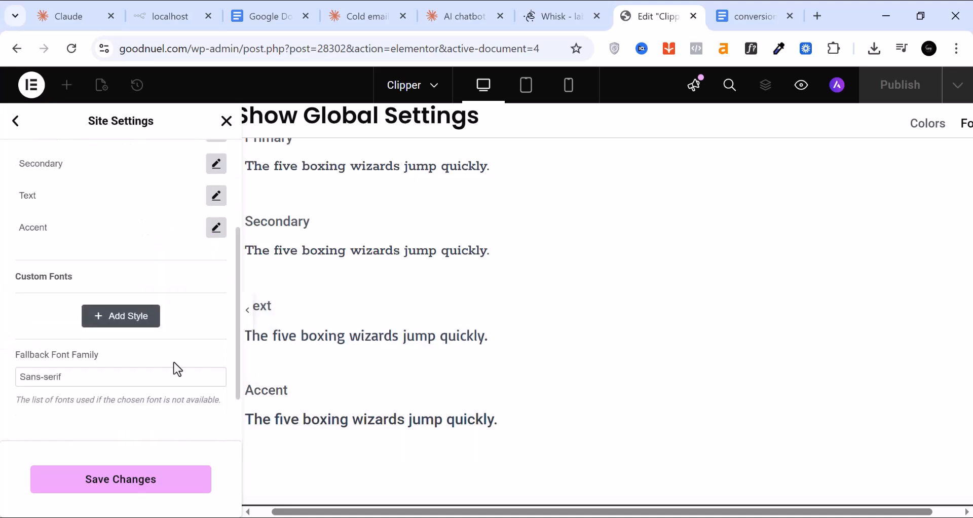
{"action": "scroll", "coordinate": [150, 402], "scroll_direction": "up", "scroll_amount": 2}
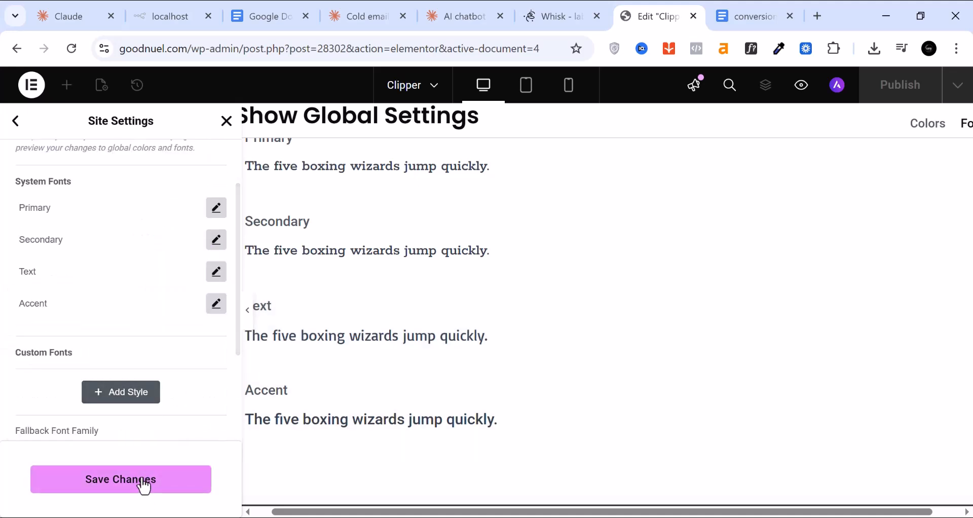
{"action": "left_click", "coordinate": [146, 486]}
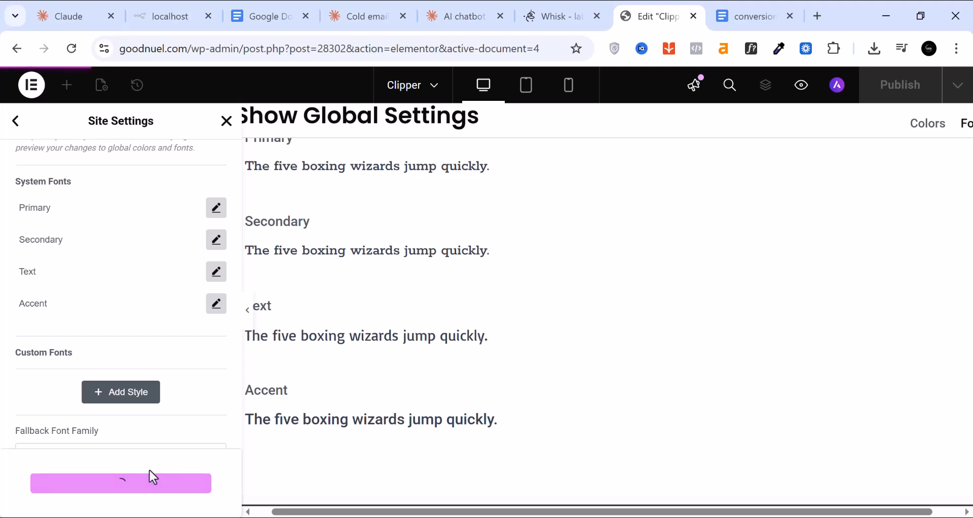
{"action": "left_click", "coordinate": [17, 128]}
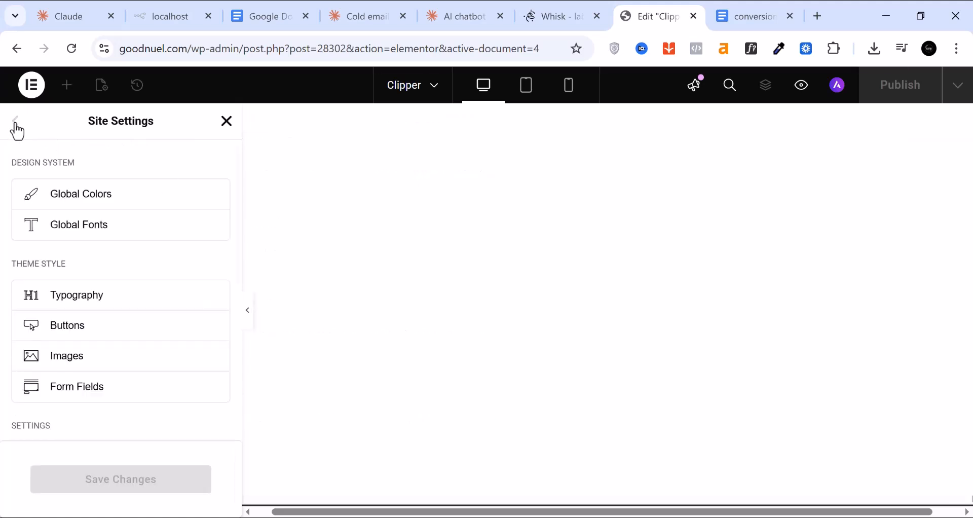
{"action": "left_click", "coordinate": [103, 304]}
{"action": "scroll", "coordinate": [144, 340], "scroll_direction": "down", "scroll_amount": 3}
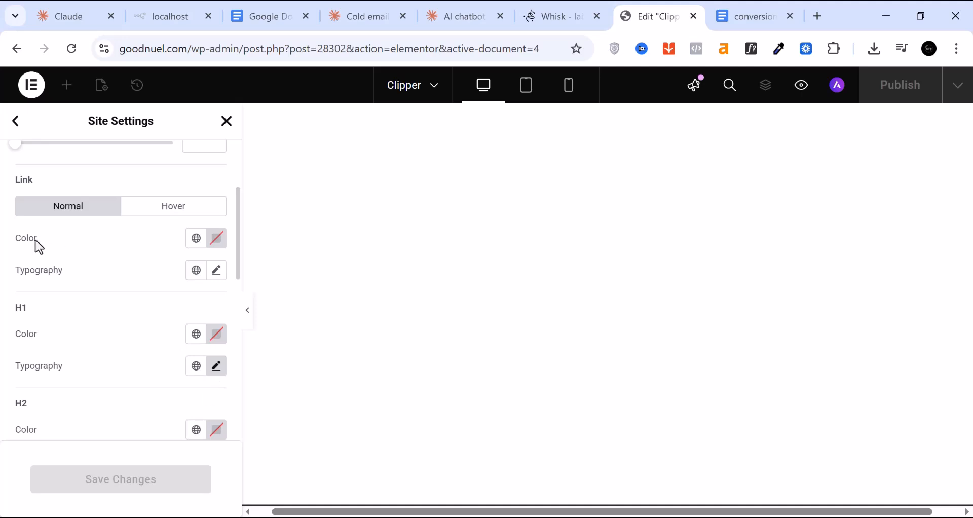
{"action": "scroll", "coordinate": [101, 318], "scroll_direction": "up", "scroll_amount": 1}
{"action": "scroll", "coordinate": [74, 318], "scroll_direction": "down", "scroll_amount": 1}
{"action": "scroll", "coordinate": [118, 389], "scroll_direction": "down", "scroll_amount": 2}
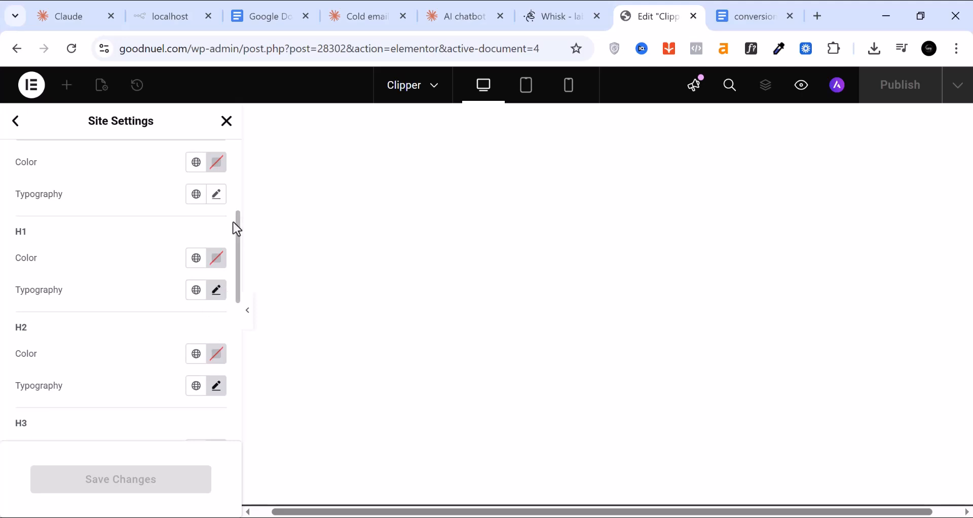
{"action": "left_click", "coordinate": [218, 195]}
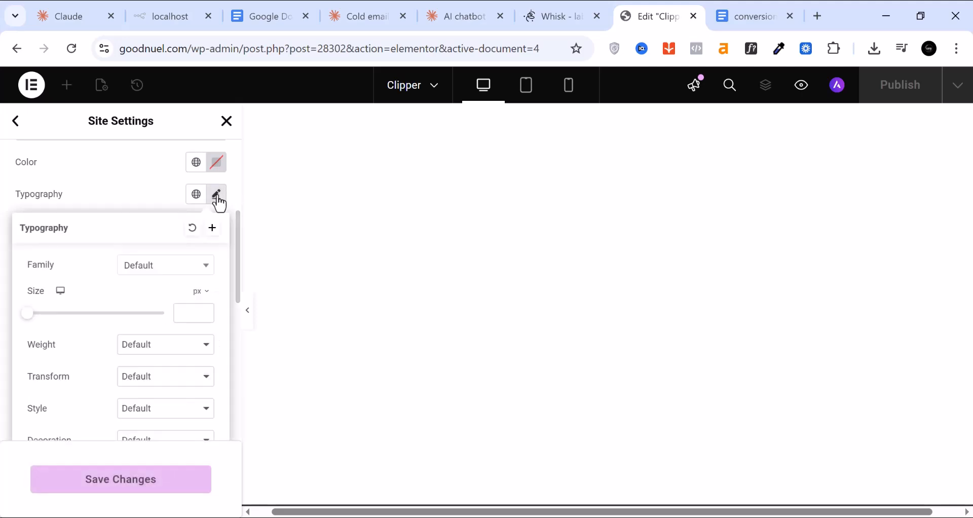
{"action": "left_click", "coordinate": [171, 274]}
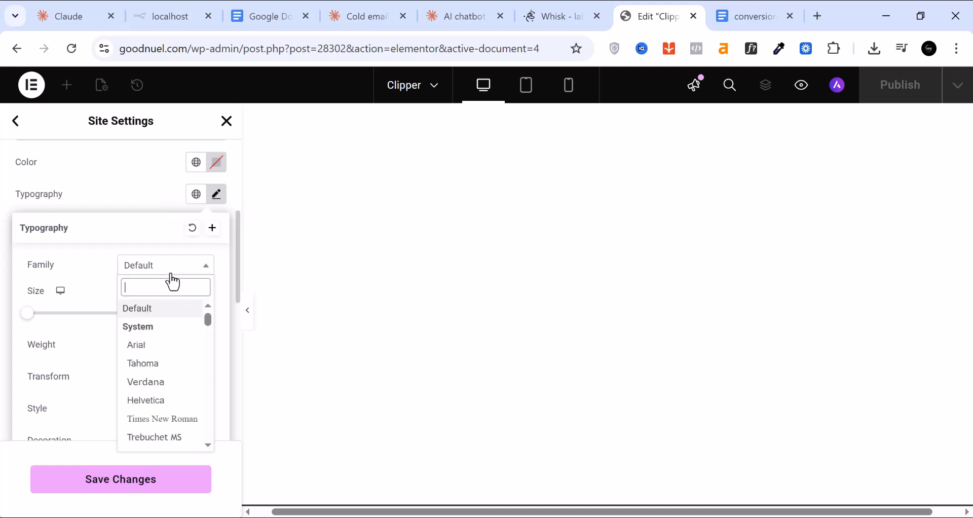
{"action": "scroll", "coordinate": [152, 386], "scroll_direction": "down", "scroll_amount": 3}
{"action": "scroll", "coordinate": [149, 388], "scroll_direction": "down", "scroll_amount": 3}
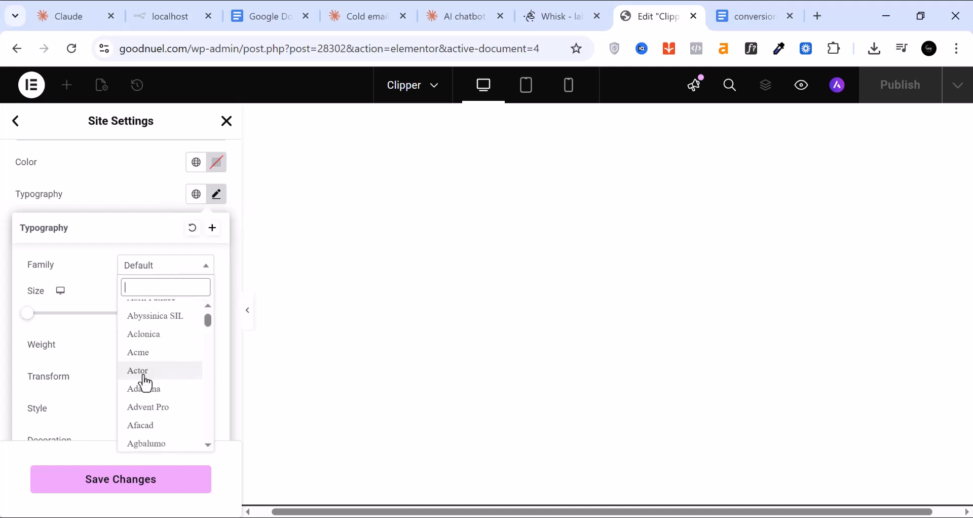
{"action": "scroll", "coordinate": [147, 386], "scroll_direction": "down", "scroll_amount": 6}
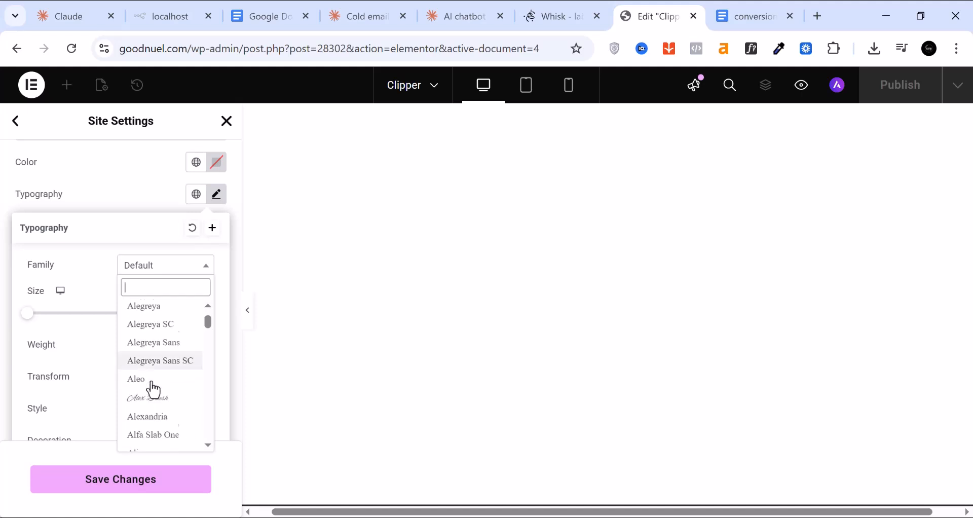
{"action": "scroll", "coordinate": [153, 390], "scroll_direction": "down", "scroll_amount": 6}
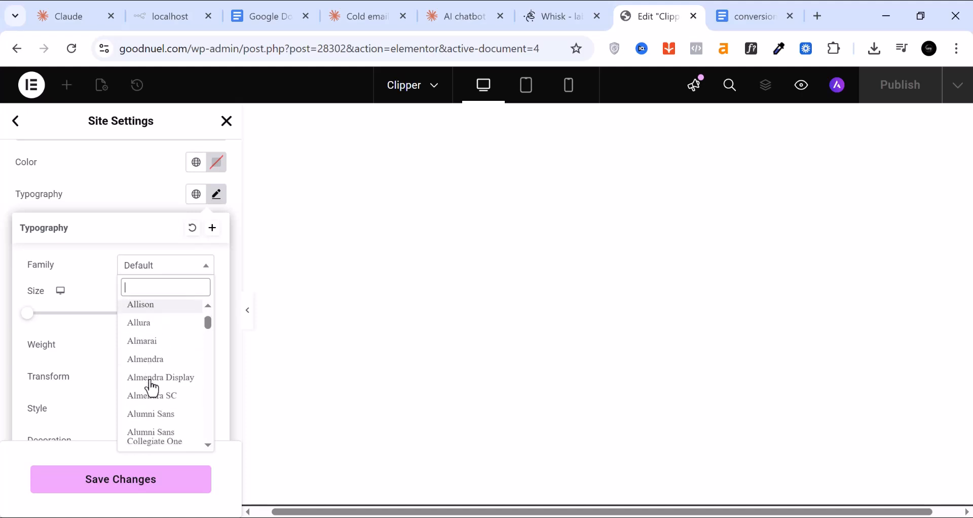
{"action": "scroll", "coordinate": [151, 388], "scroll_direction": "down", "scroll_amount": 8}
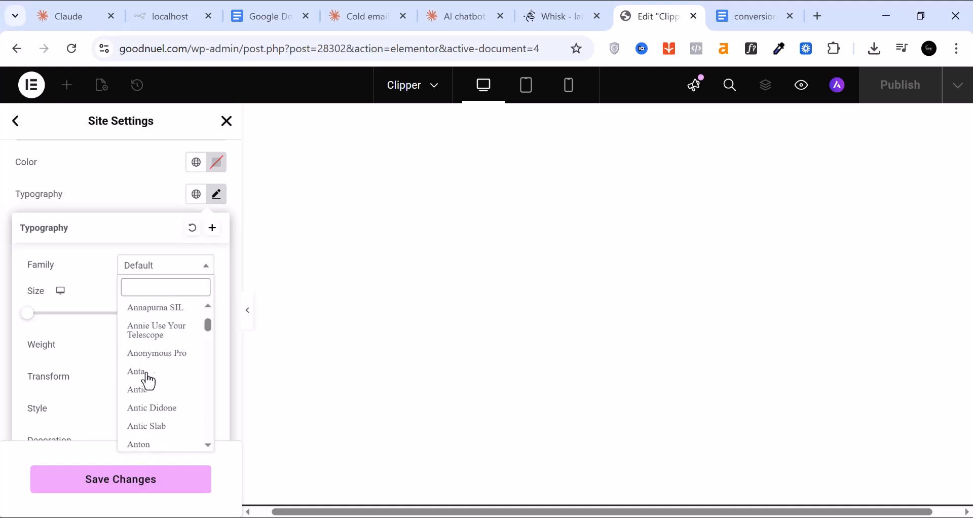
{"action": "scroll", "coordinate": [147, 381], "scroll_direction": "down", "scroll_amount": 10}
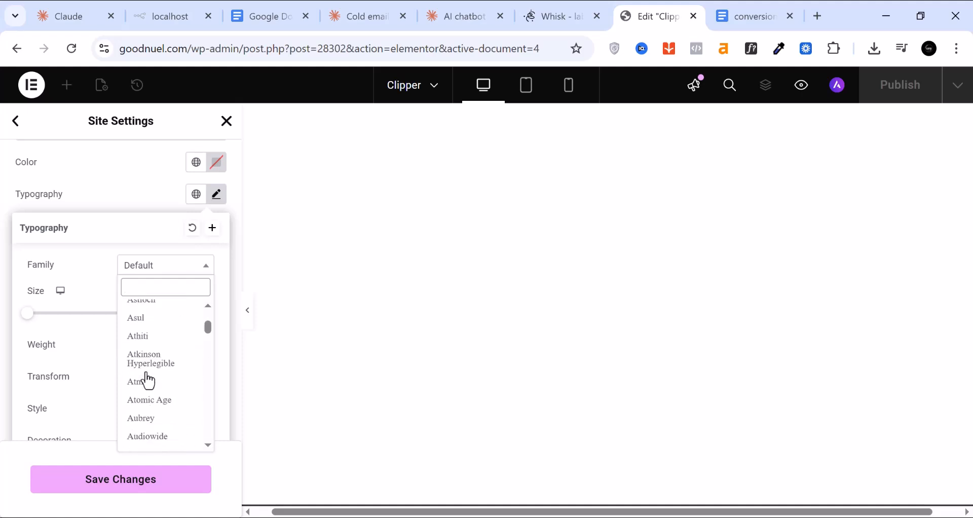
{"action": "left_click", "coordinate": [4, 389]}
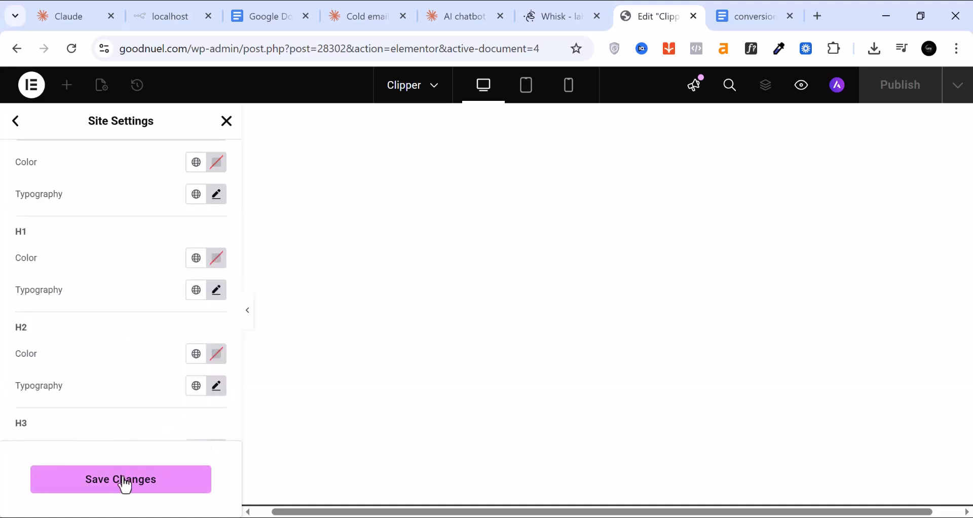
{"action": "left_click", "coordinate": [125, 486]}
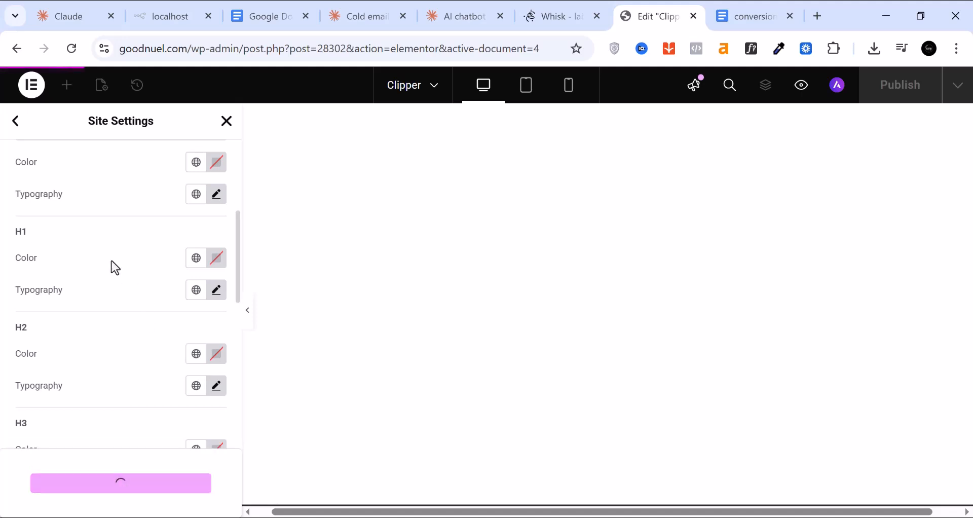
{"action": "scroll", "coordinate": [114, 268], "scroll_direction": "up", "scroll_amount": 5}
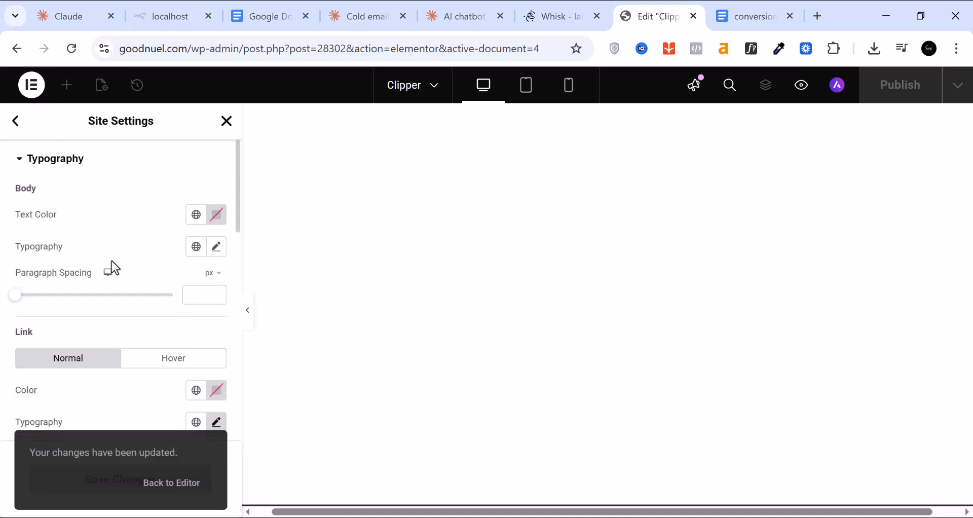
{"action": "left_click", "coordinate": [24, 138]}
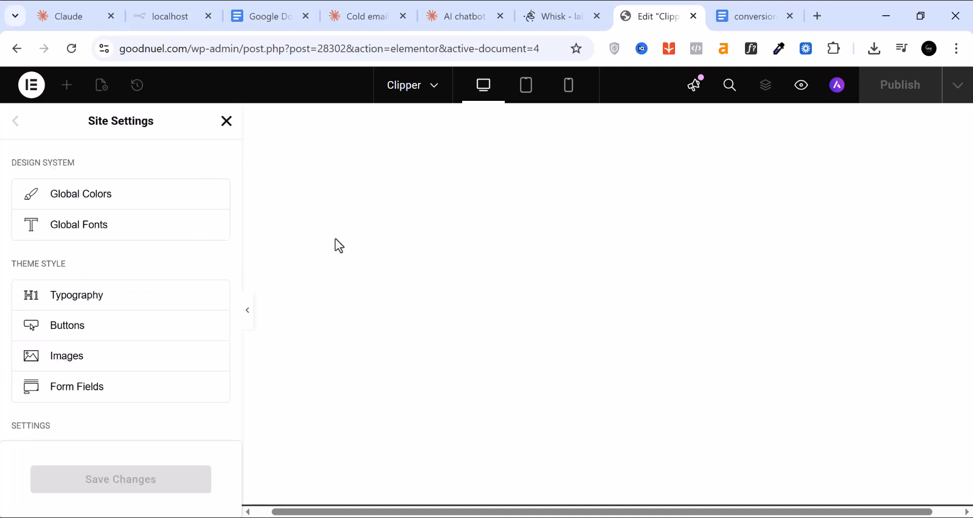
Close Site Settings and switch to the Google Docs tab with the shaver sales copy
{"action": "left_click", "coordinate": [226, 124]}
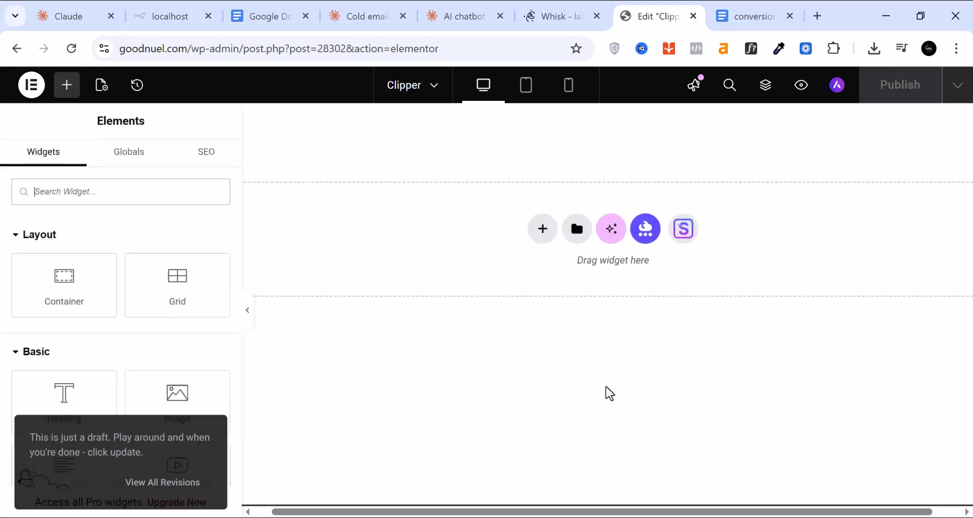
{"action": "left_click", "coordinate": [764, 17]}
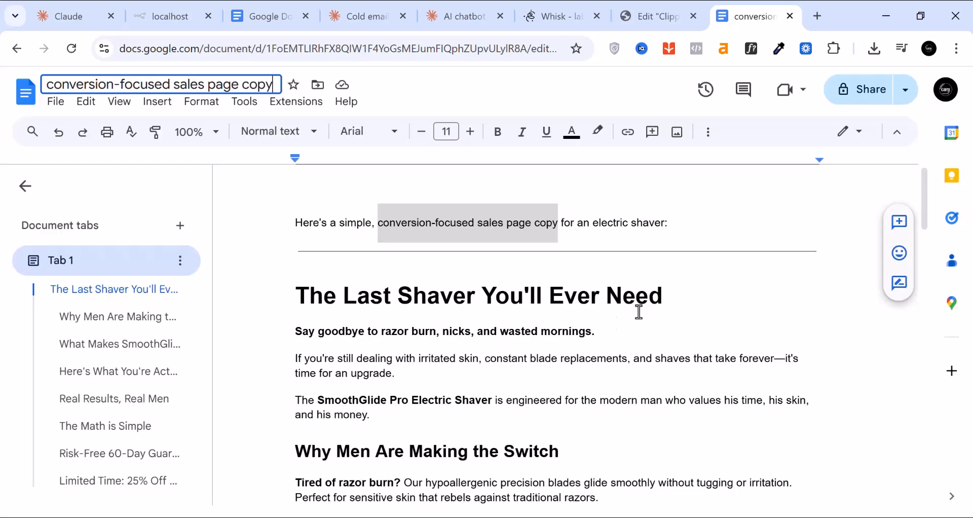
Delete the 'Word count' line and closing note at the end of the Google Docs sales copy
{"action": "scroll", "coordinate": [721, 257], "scroll_direction": "down", "scroll_amount": 2}
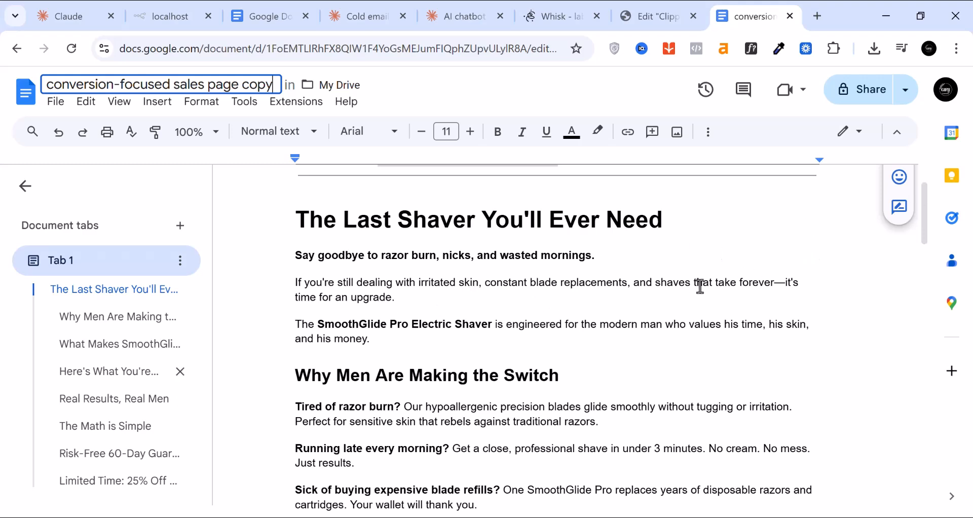
{"action": "scroll", "coordinate": [421, 431], "scroll_direction": "down", "scroll_amount": 6}
{"action": "scroll", "coordinate": [409, 311], "scroll_direction": "down", "scroll_amount": 6}
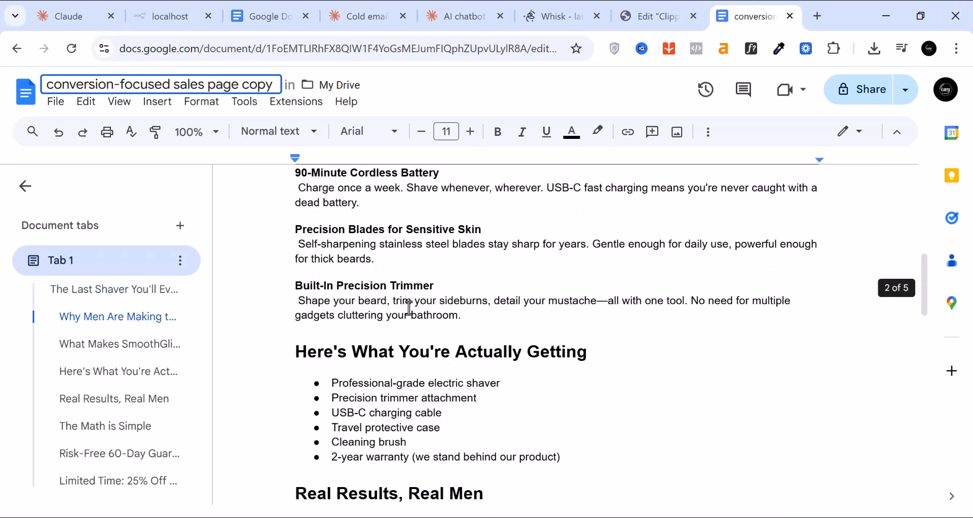
{"action": "scroll", "coordinate": [420, 311], "scroll_direction": "down", "scroll_amount": 7}
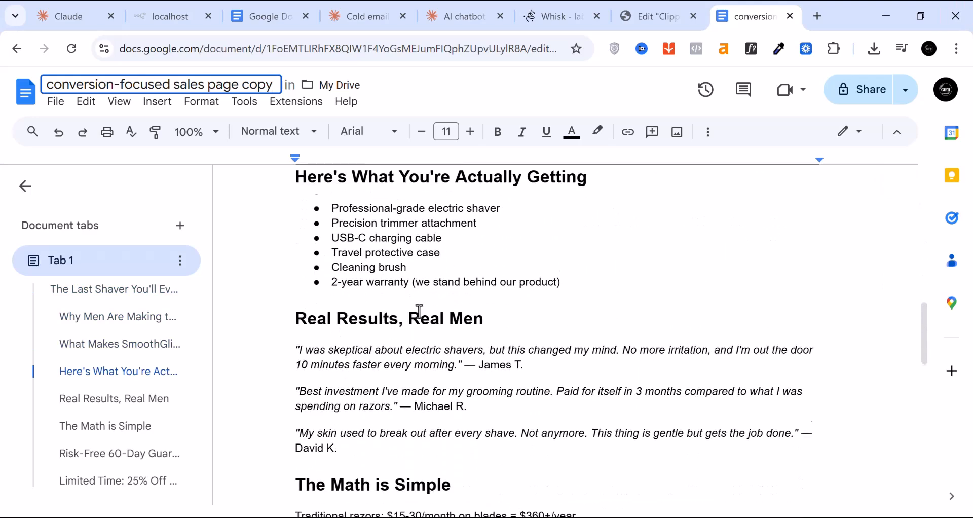
{"action": "scroll", "coordinate": [419, 311], "scroll_direction": "down", "scroll_amount": 7}
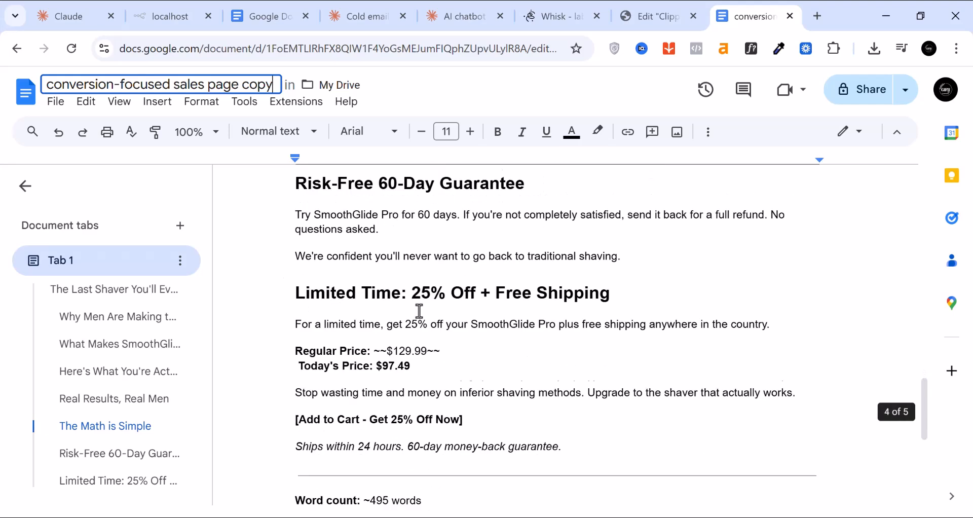
{"action": "scroll", "coordinate": [419, 311], "scroll_direction": "up", "scroll_amount": 2}
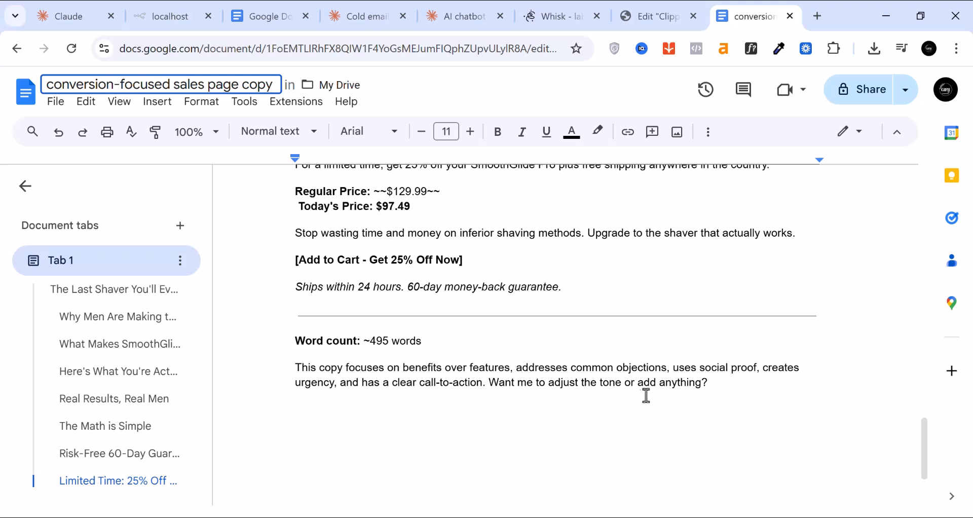
{"action": "key", "text": "Return"}
{"action": "left_click", "coordinate": [715, 386], "text": "shift"}
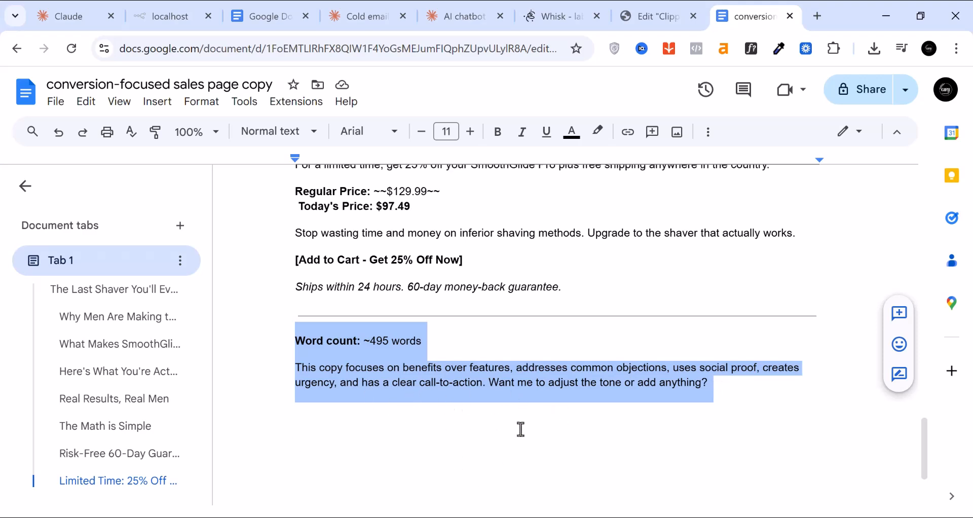
{"action": "key", "text": "BackSpace"}
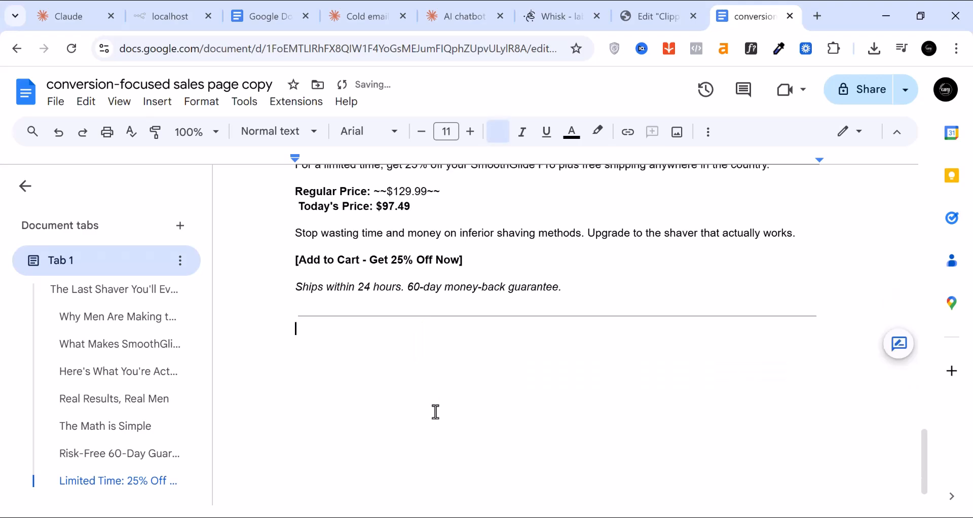
{"action": "left_click", "coordinate": [644, 19]}
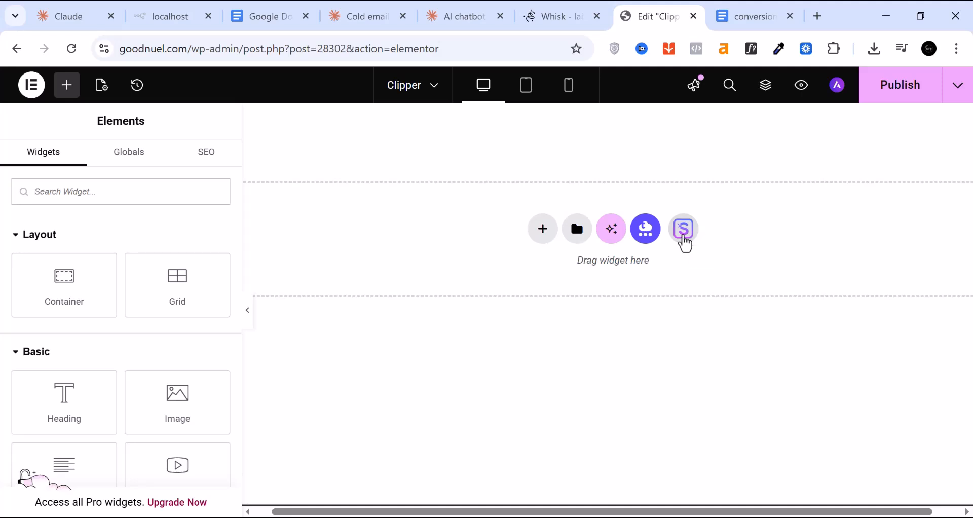
Open the Starter Templates library and browse page designs like Wellness Coach and Organic Store
{"action": "left_click", "coordinate": [684, 231]}
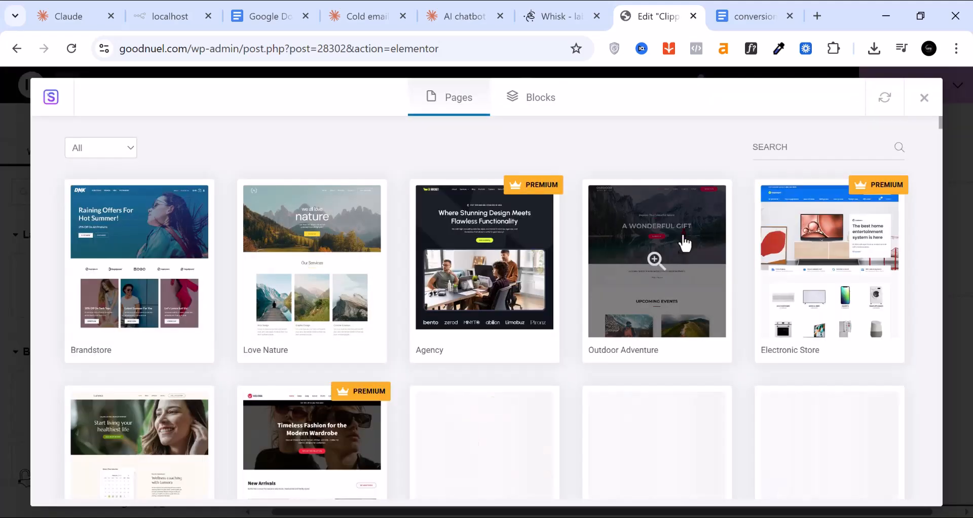
{"action": "scroll", "coordinate": [379, 298], "scroll_direction": "down", "scroll_amount": 5}
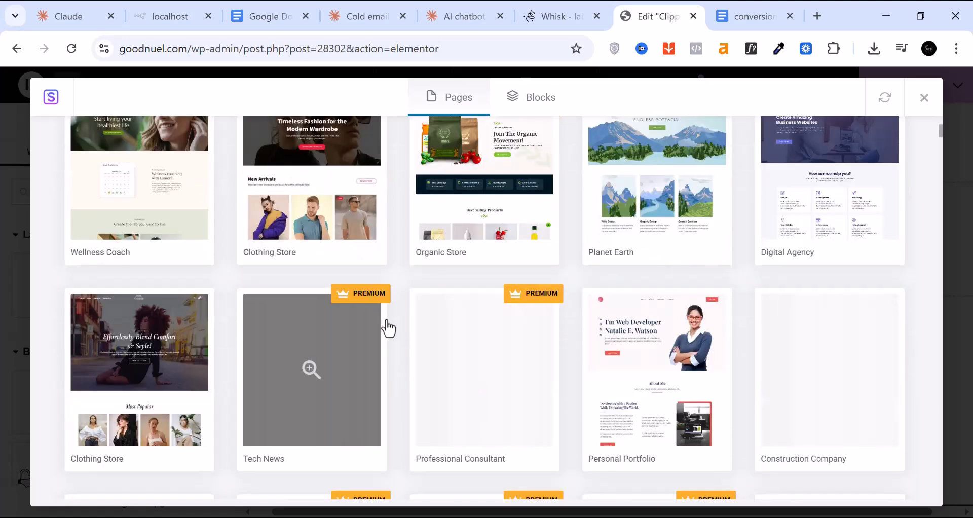
{"action": "scroll", "coordinate": [387, 318], "scroll_direction": "up", "scroll_amount": 5}
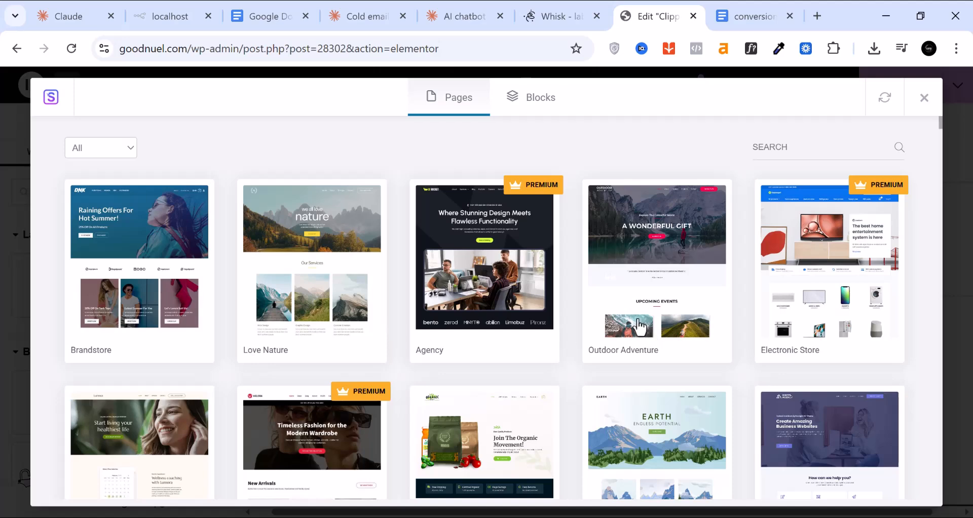
{"action": "scroll", "coordinate": [495, 404], "scroll_direction": "down", "scroll_amount": 9}
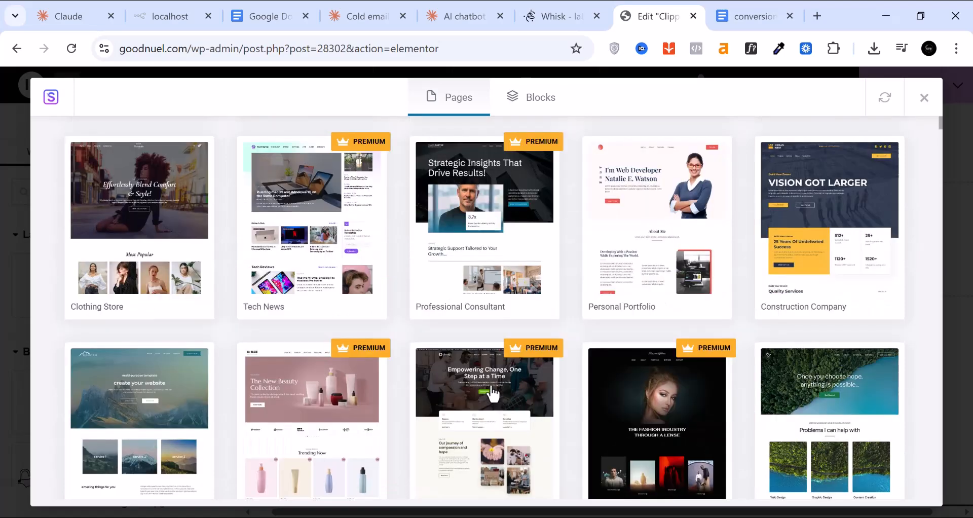
{"action": "scroll", "coordinate": [492, 392], "scroll_direction": "down", "scroll_amount": 4}
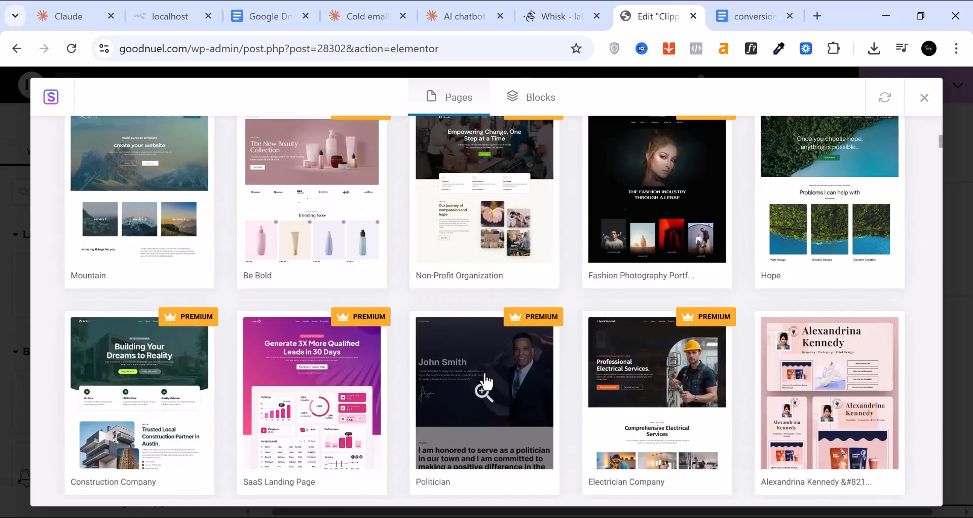
{"action": "scroll", "coordinate": [486, 383], "scroll_direction": "down", "scroll_amount": 2}
{"action": "scroll", "coordinate": [484, 376], "scroll_direction": "down", "scroll_amount": 1}
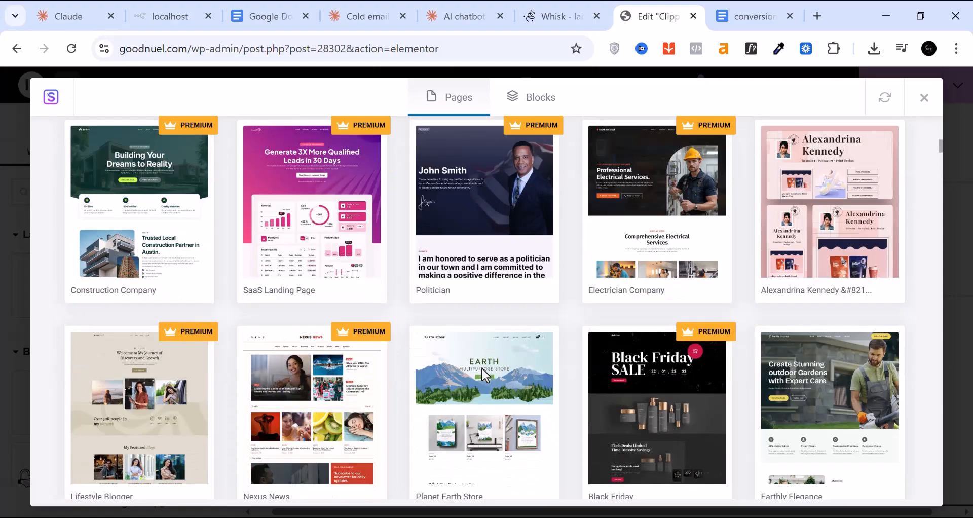
{"action": "scroll", "coordinate": [482, 376], "scroll_direction": "up", "scroll_amount": 10}
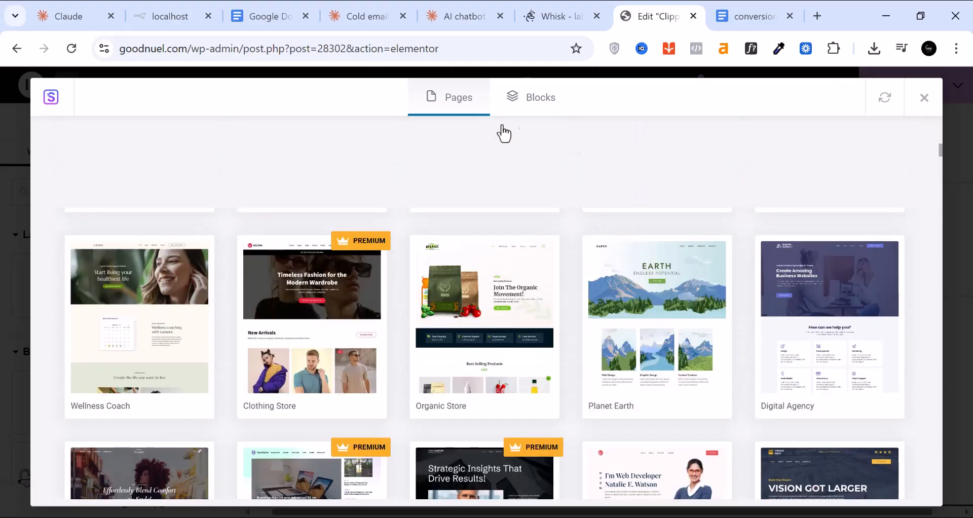
Switch the template library from full page templates to the Blocks collection
{"action": "left_click", "coordinate": [541, 109]}
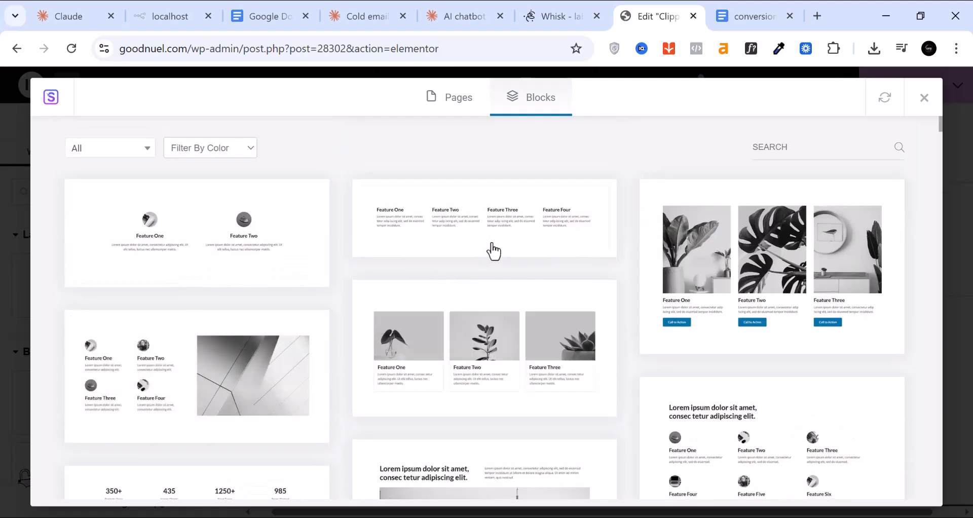
{"action": "scroll", "coordinate": [491, 250], "scroll_direction": "down", "scroll_amount": 7}
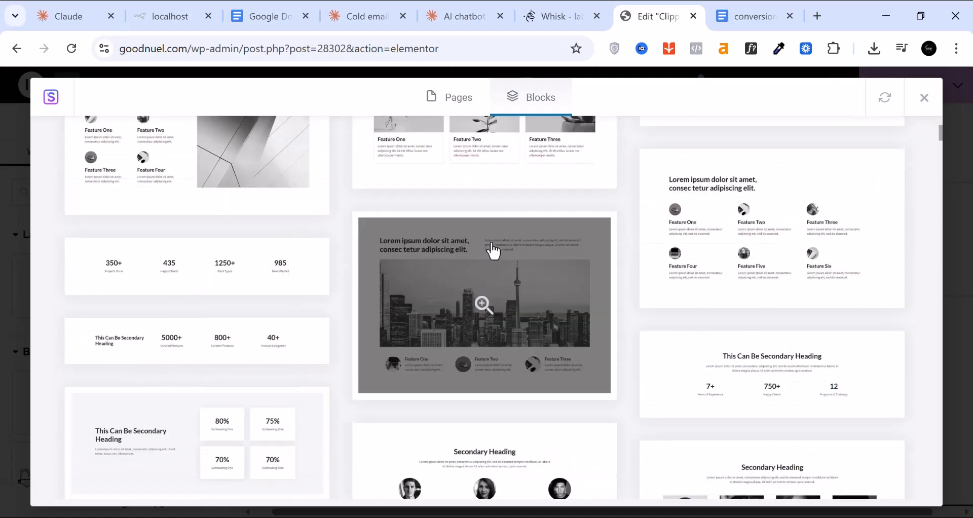
{"action": "scroll", "coordinate": [492, 250], "scroll_direction": "down", "scroll_amount": 7}
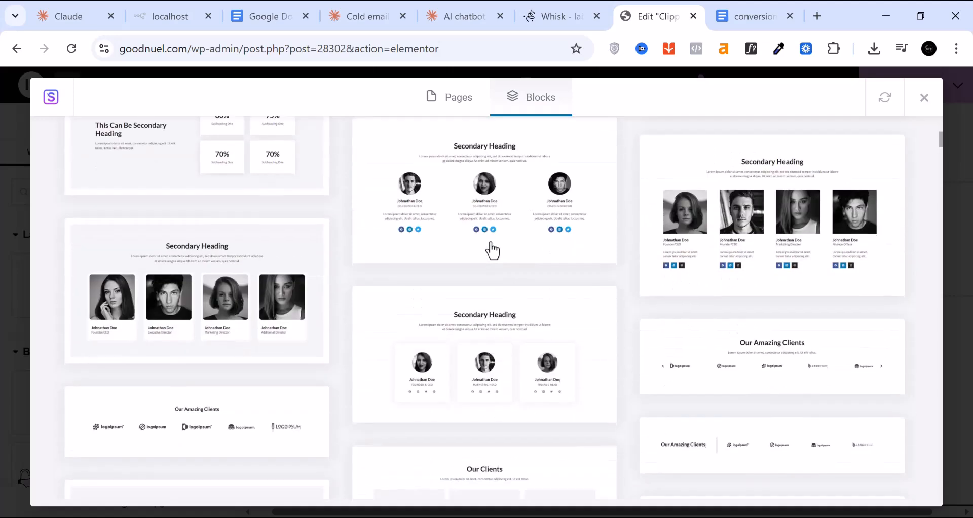
{"action": "scroll", "coordinate": [492, 249], "scroll_direction": "down", "scroll_amount": 3}
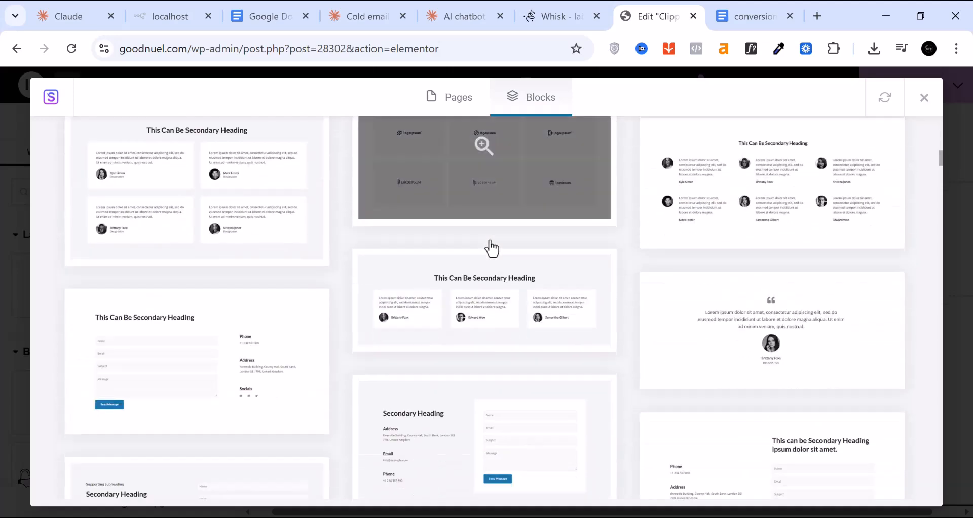
{"action": "scroll", "coordinate": [490, 247], "scroll_direction": "up", "scroll_amount": 15}
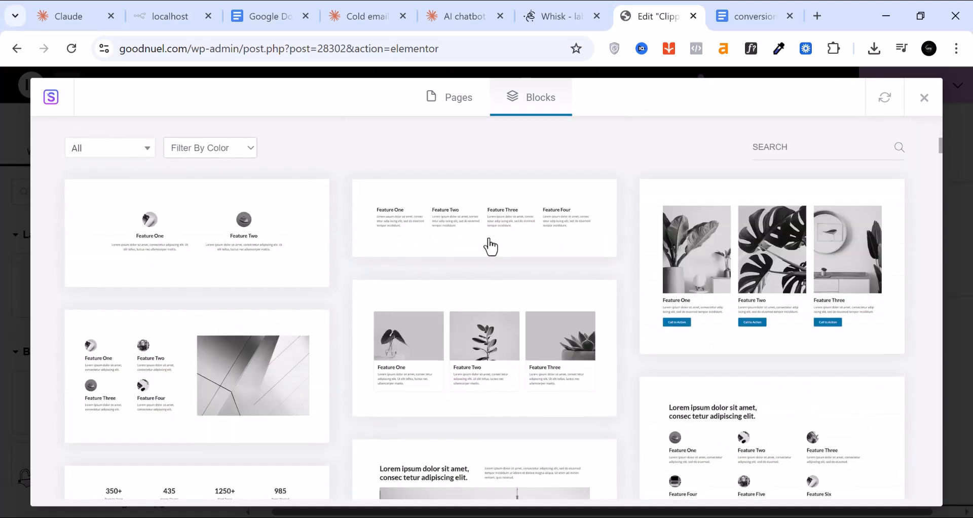
Filter the blocks to the Hero category and browse the hero designs
{"action": "left_click", "coordinate": [117, 158]}
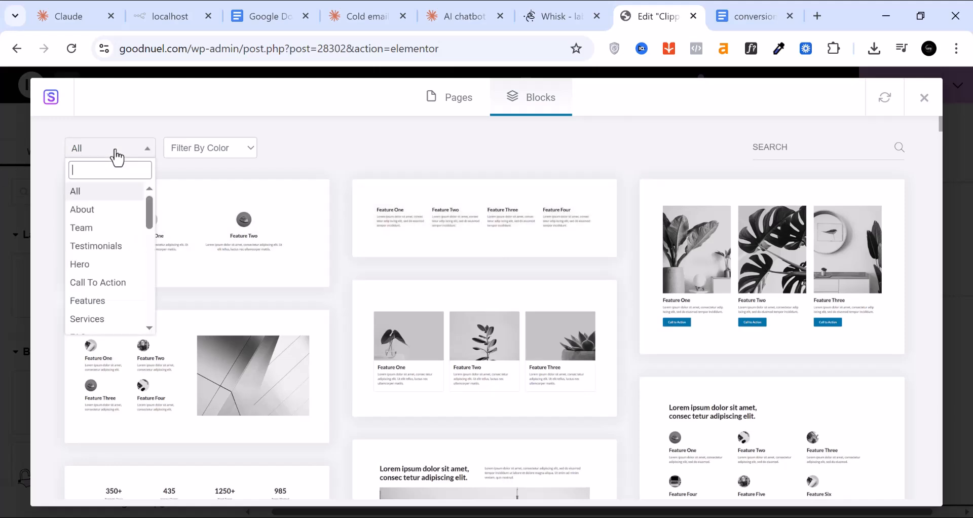
{"action": "left_click", "coordinate": [105, 267]}
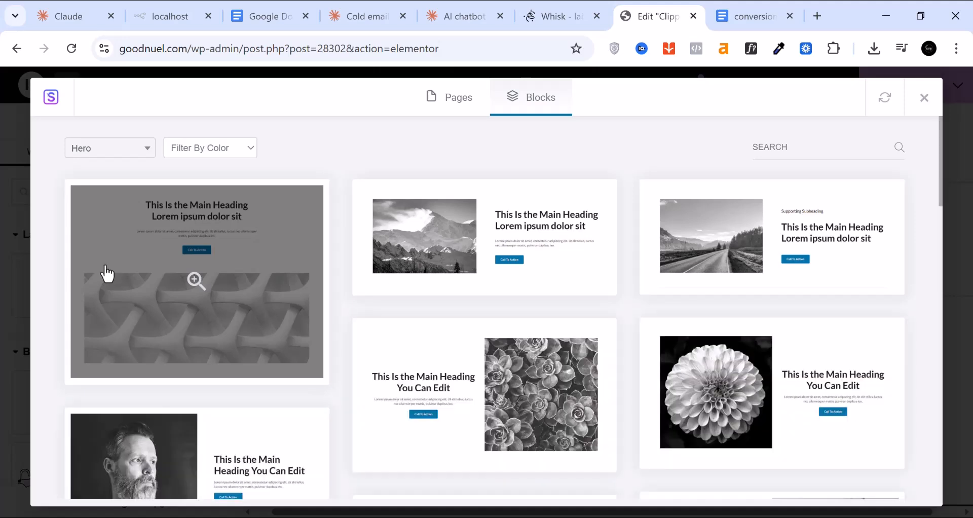
{"action": "scroll", "coordinate": [436, 411], "scroll_direction": "down", "scroll_amount": 4}
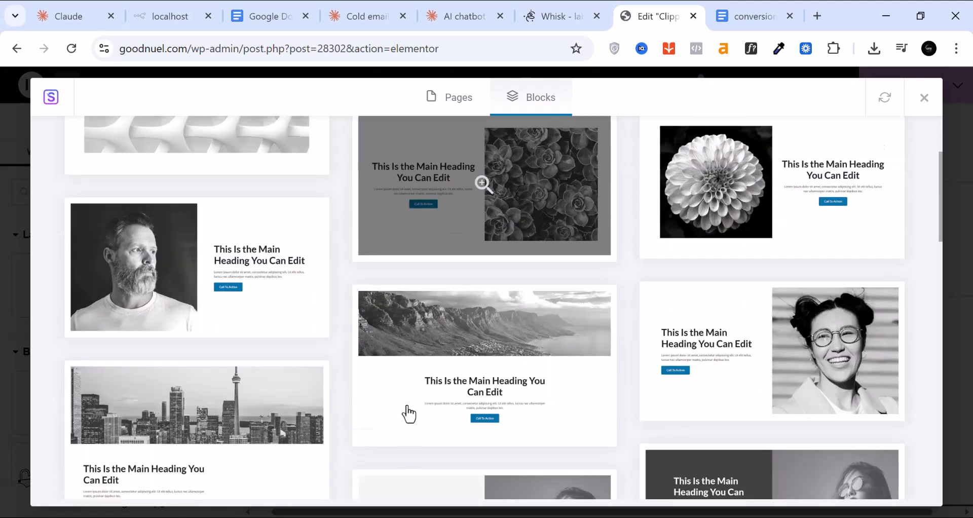
{"action": "scroll", "coordinate": [408, 413], "scroll_direction": "down", "scroll_amount": 5}
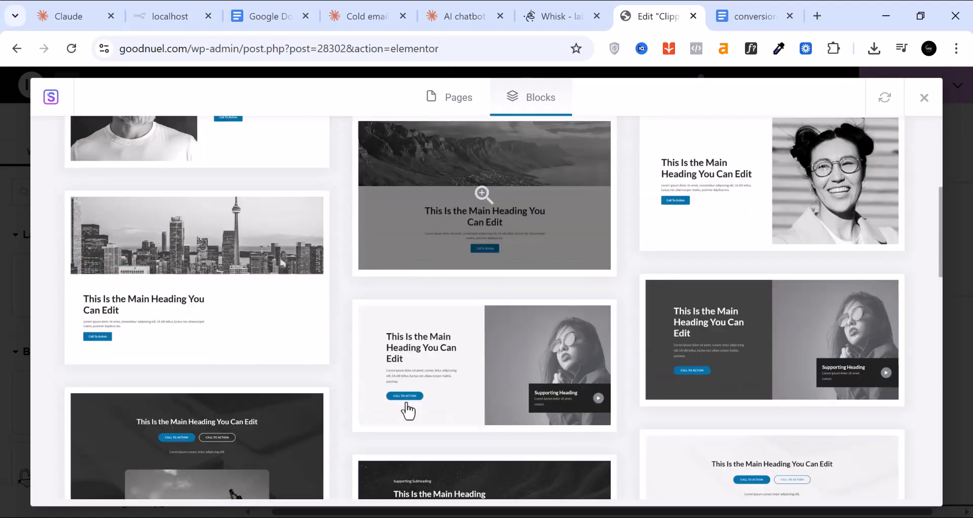
{"action": "scroll", "coordinate": [409, 411], "scroll_direction": "down", "scroll_amount": 6}
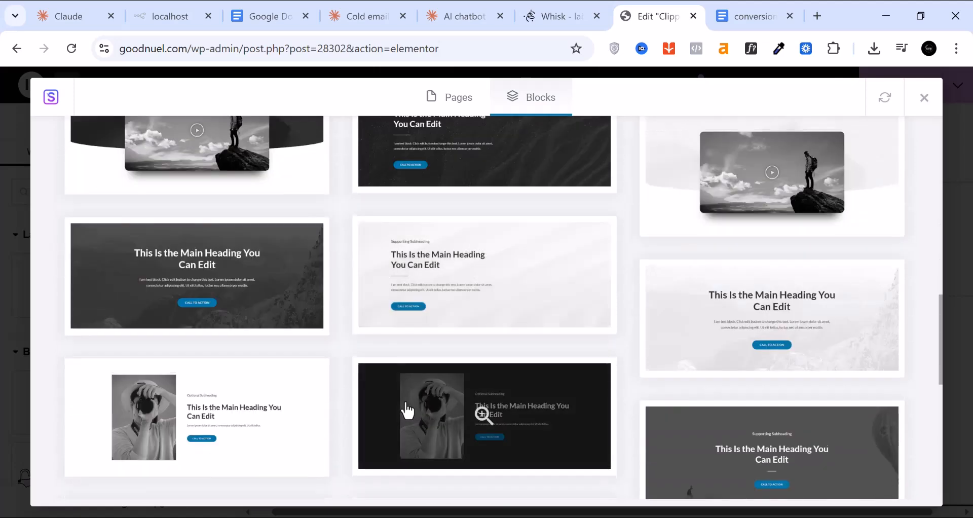
{"action": "scroll", "coordinate": [409, 411], "scroll_direction": "down", "scroll_amount": 4}
{"action": "scroll", "coordinate": [407, 410], "scroll_direction": "down", "scroll_amount": 1}
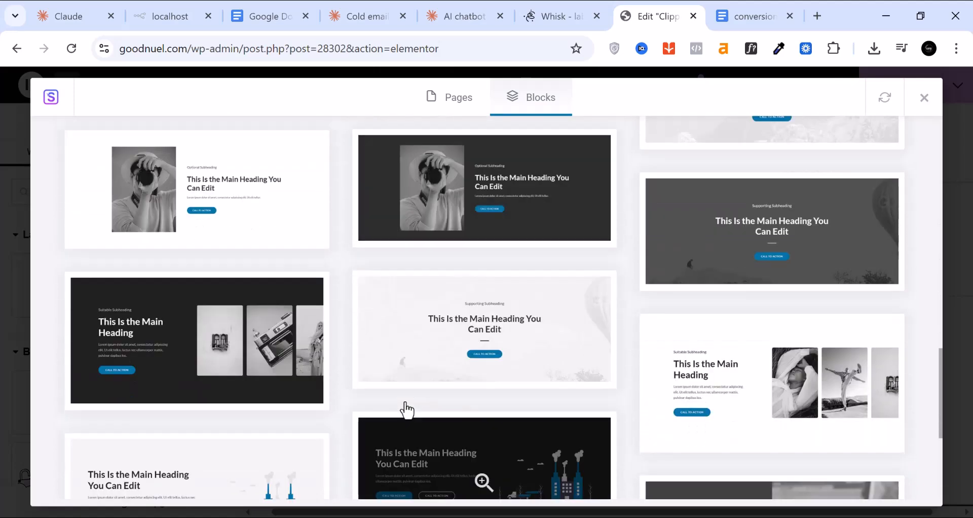
{"action": "scroll", "coordinate": [408, 411], "scroll_direction": "down", "scroll_amount": 2}
{"action": "scroll", "coordinate": [407, 410], "scroll_direction": "down", "scroll_amount": 3}
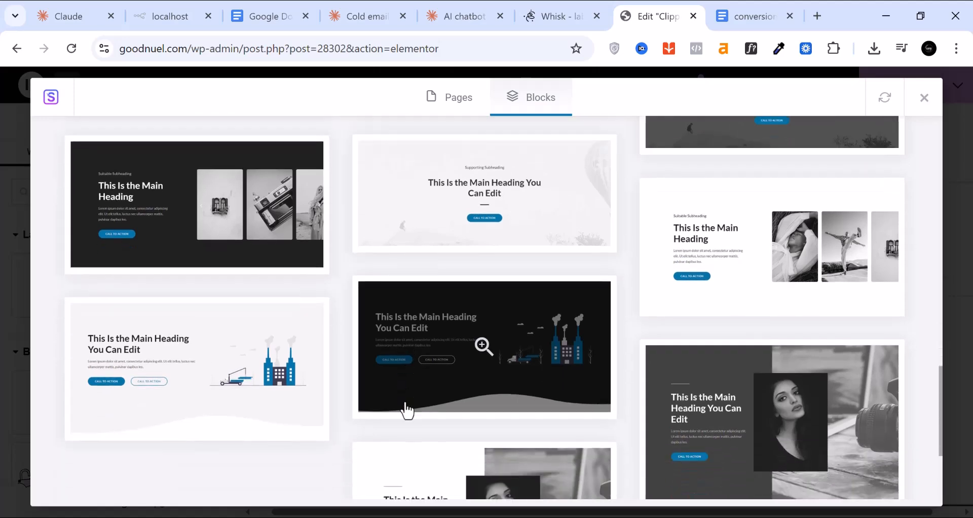
{"action": "scroll", "coordinate": [407, 411], "scroll_direction": "up", "scroll_amount": 3}
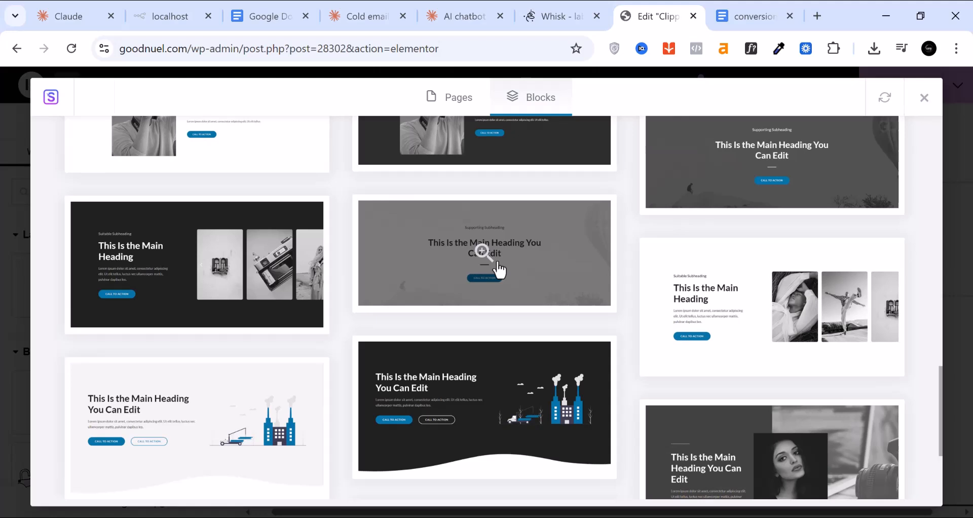
Preview the light hero block at full size and import it into the Clipper page
{"action": "left_click", "coordinate": [484, 252]}
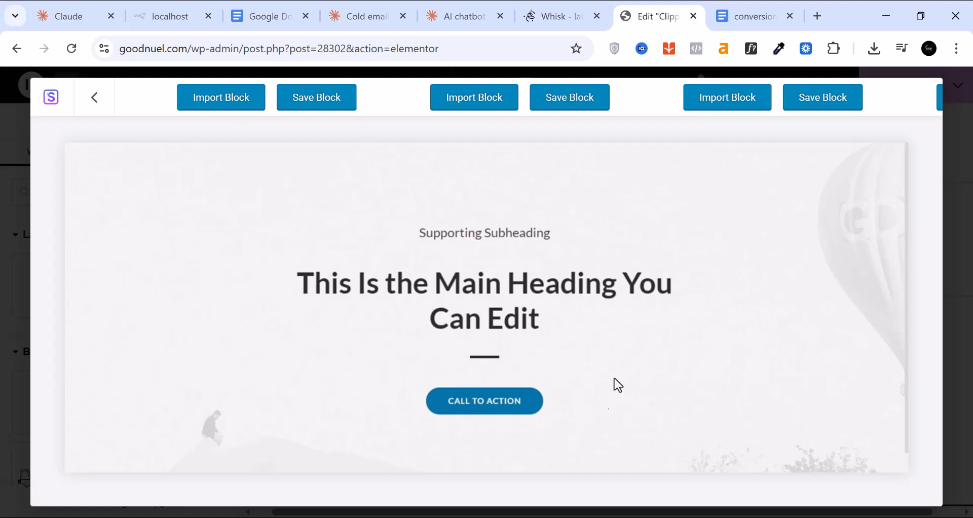
{"action": "scroll", "coordinate": [523, 404], "scroll_direction": "down", "scroll_amount": 1}
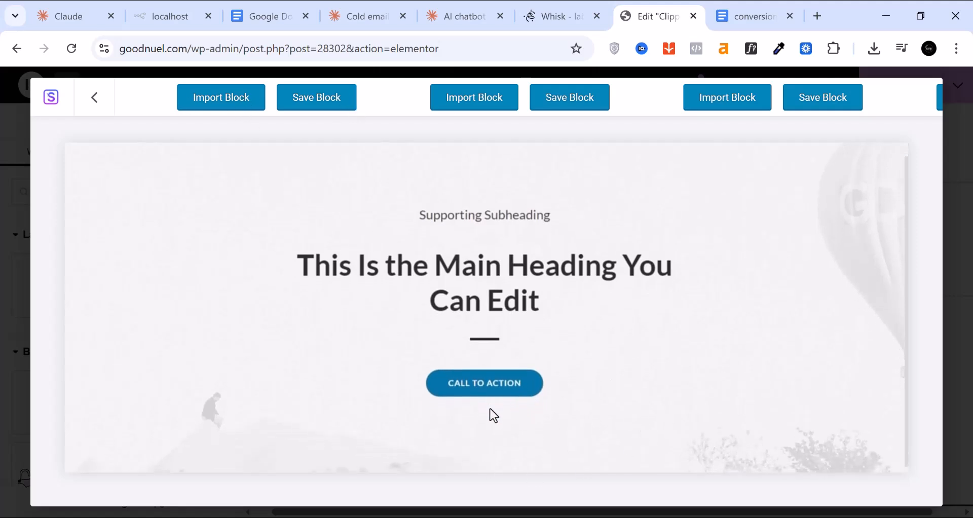
{"action": "scroll", "coordinate": [488, 404], "scroll_direction": "up", "scroll_amount": 1}
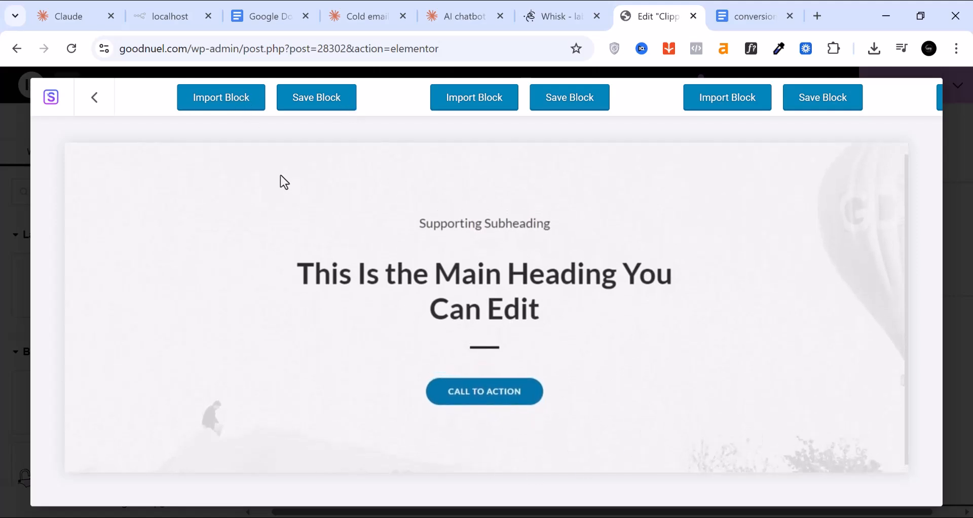
{"action": "left_click", "coordinate": [222, 102]}
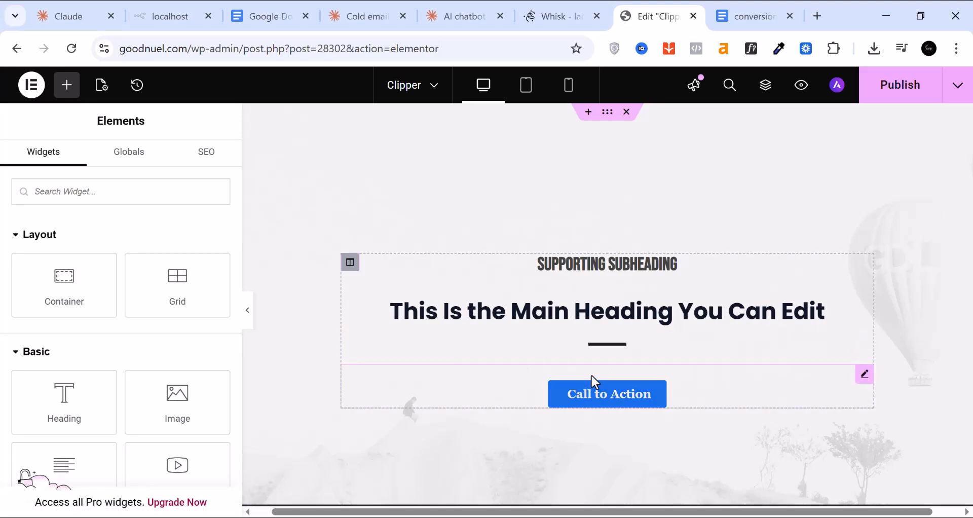
{"action": "left_click", "coordinate": [745, 16]}
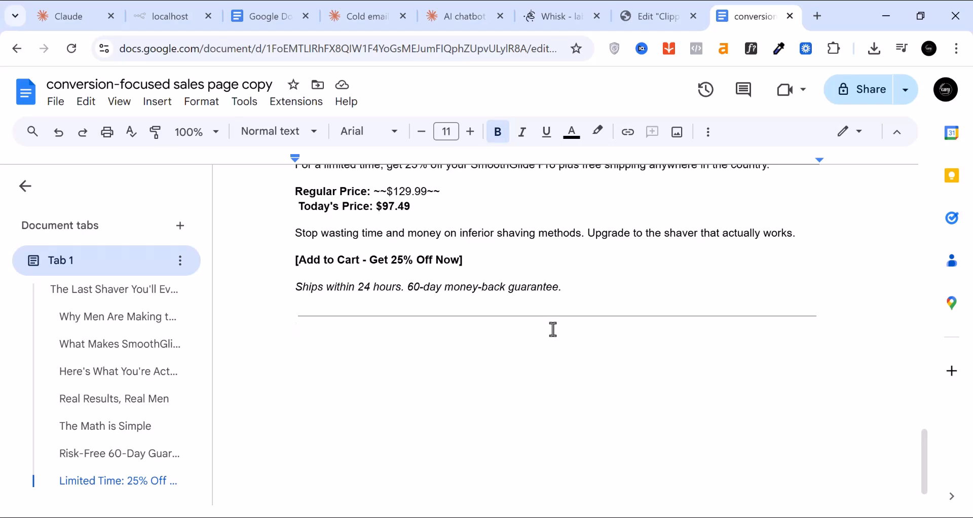
{"action": "scroll", "coordinate": [554, 330], "scroll_direction": "up", "scroll_amount": 20}
{"action": "scroll", "coordinate": [553, 329], "scroll_direction": "up", "scroll_amount": 4}
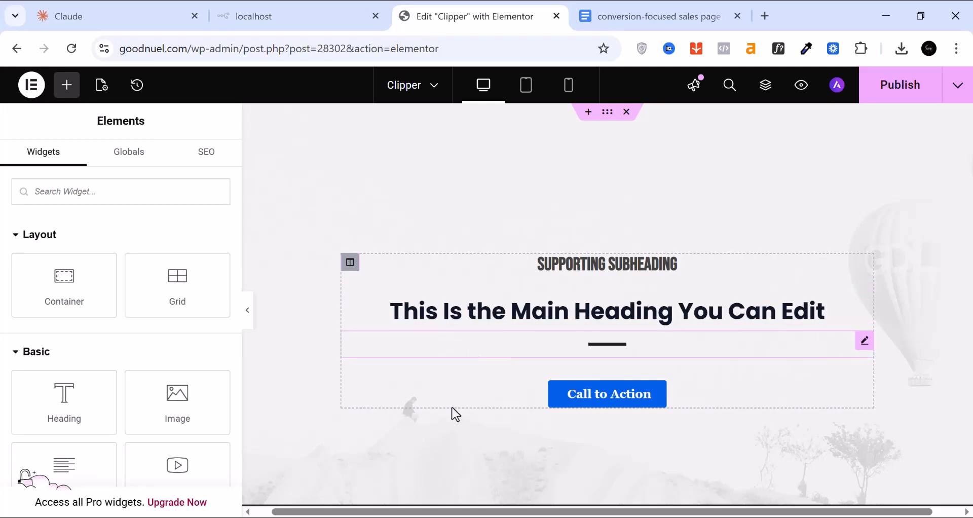
Replace the main heading text with 'The Last Shaver You'll Ever Need'
{"action": "scroll", "coordinate": [102, 349], "scroll_direction": "down", "scroll_amount": 3}
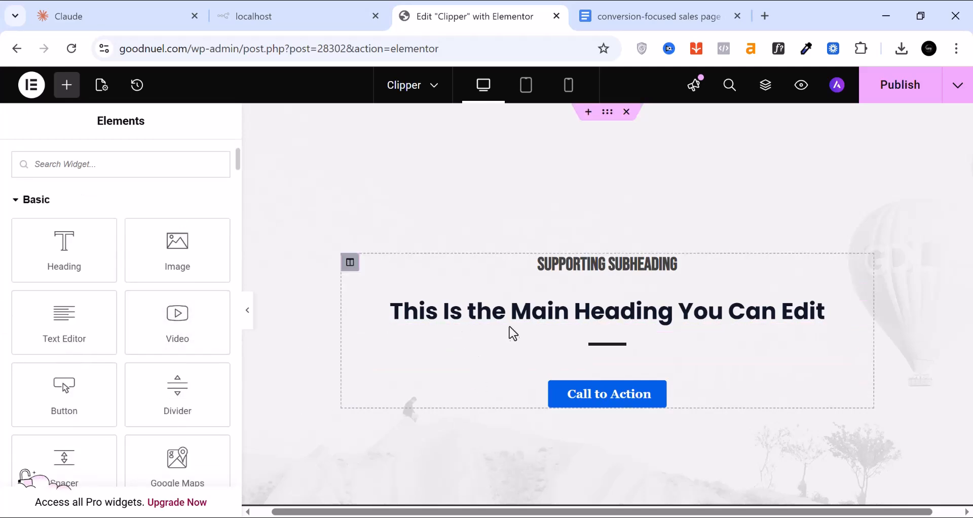
{"action": "left_click", "coordinate": [514, 310]}
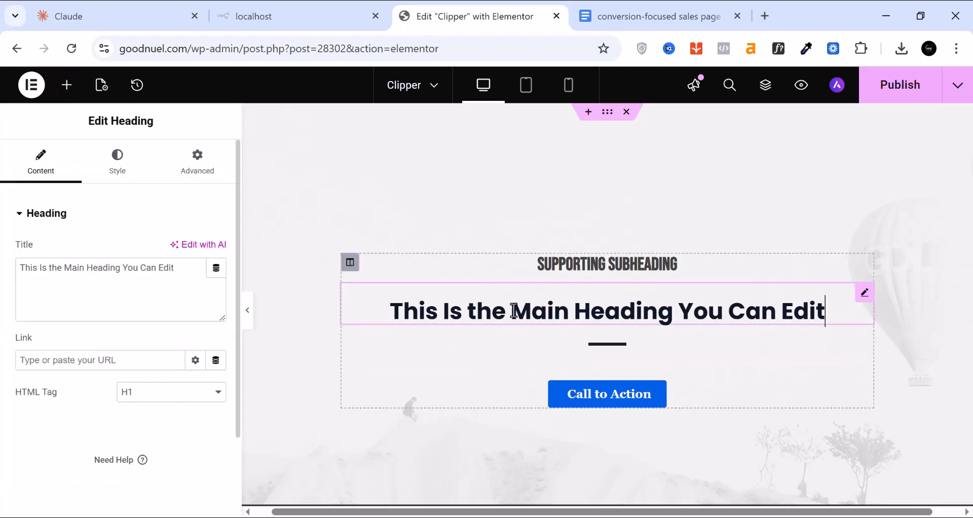
{"action": "triple_click", "coordinate": [118, 269]}
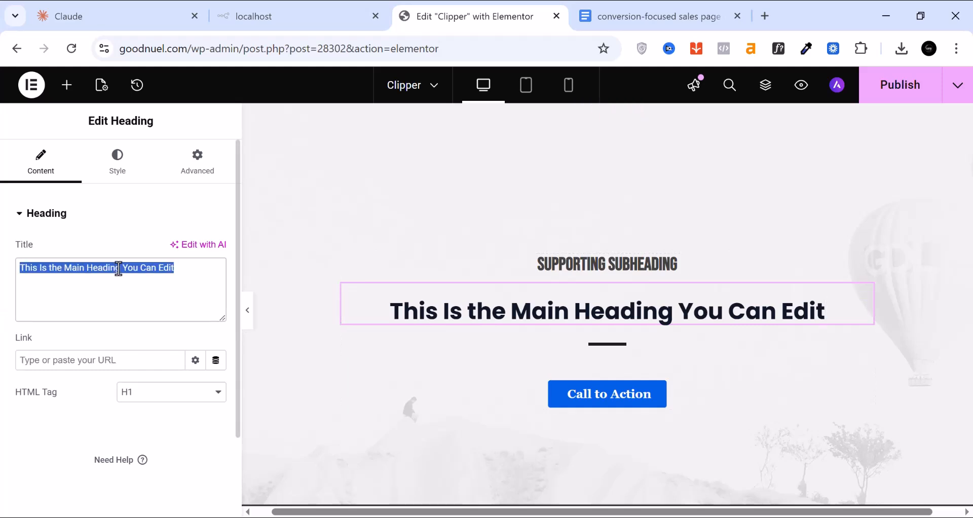
{"action": "right_click", "coordinate": [118, 268]}
{"action": "left_click", "coordinate": [189, 214]}
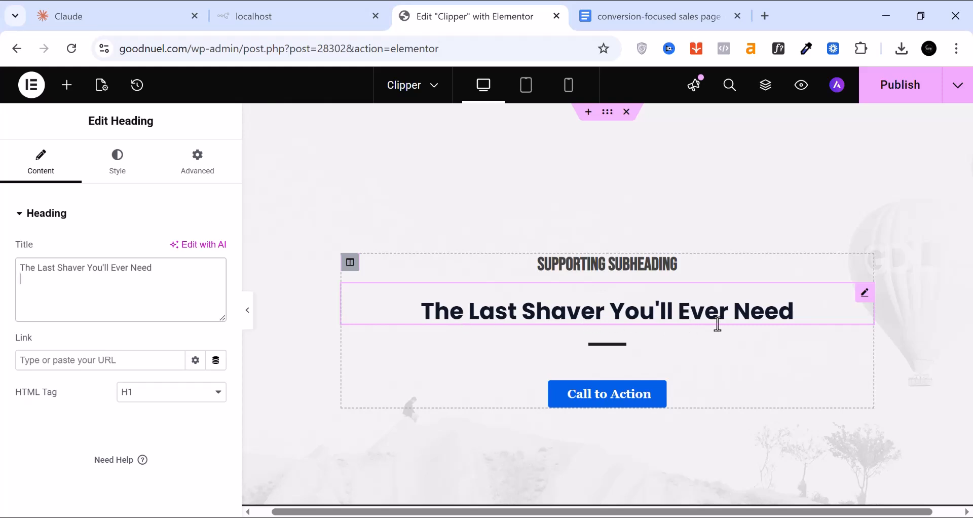
Replace the subheading with 'Say goodbye to razor burn, nicks, and wasted mornings.'
{"action": "left_click", "coordinate": [471, 264]}
{"action": "triple_click", "coordinate": [50, 267]}
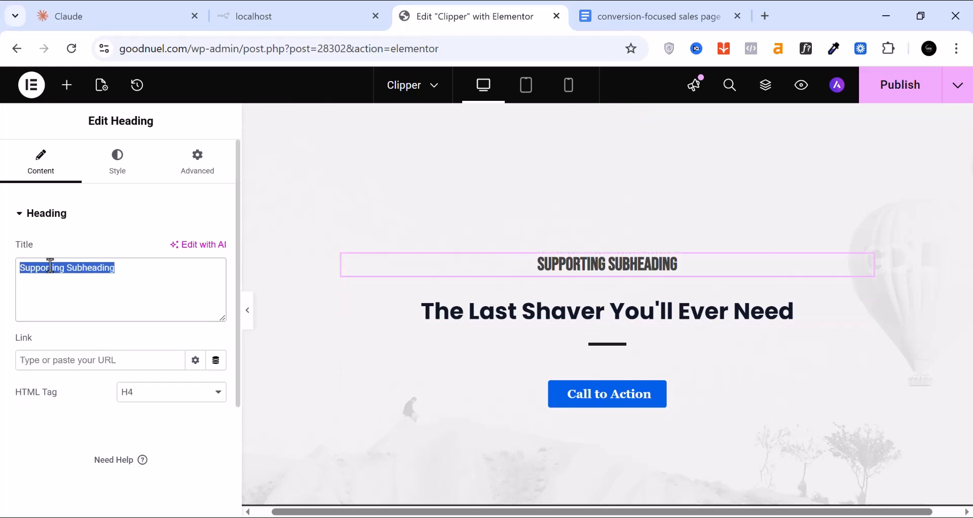
{"action": "right_click", "coordinate": [50, 267]}
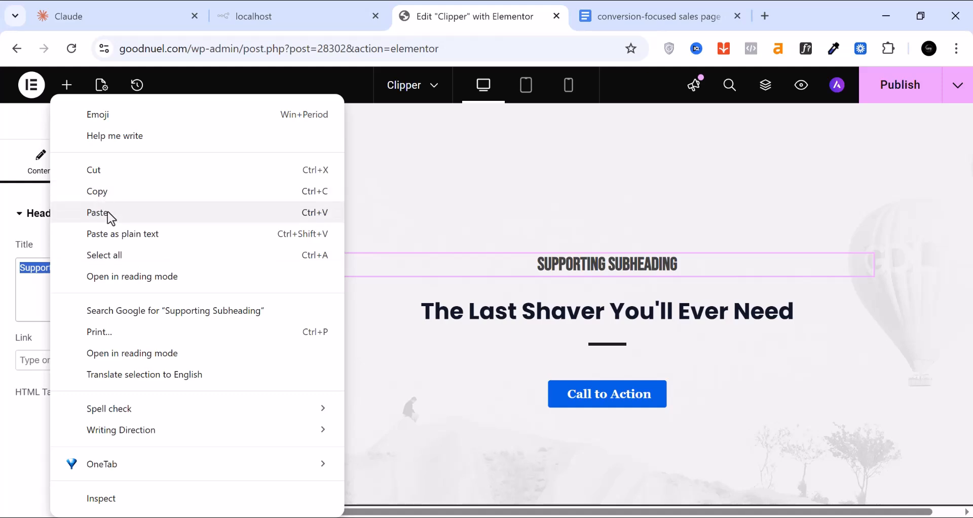
{"action": "left_click", "coordinate": [108, 213]}
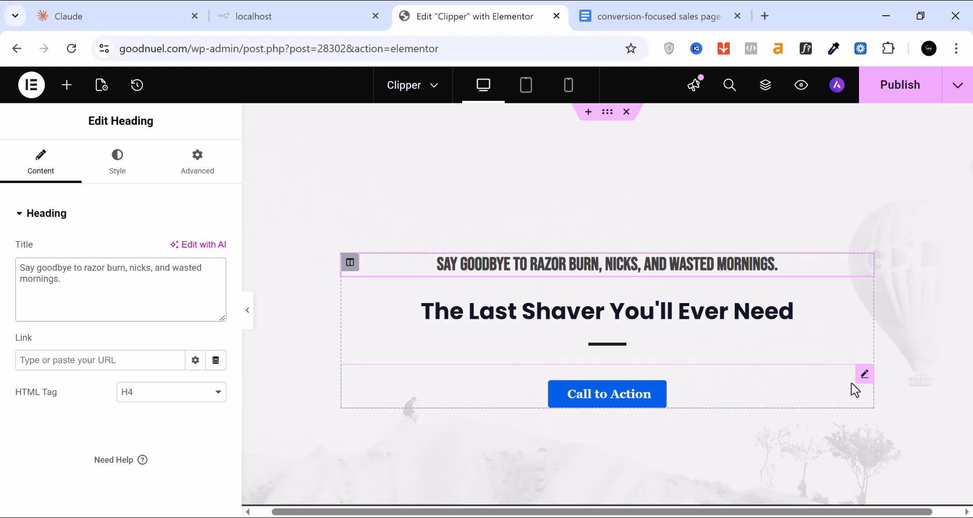
Check the call-to-action button's options, leaving them unchanged
{"action": "right_click", "coordinate": [701, 396]}
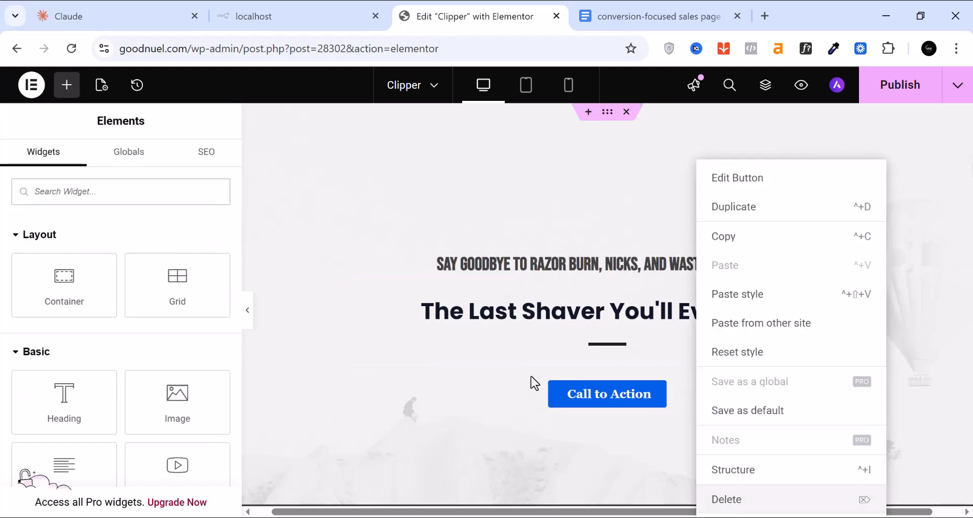
{"action": "left_click", "coordinate": [402, 243]}
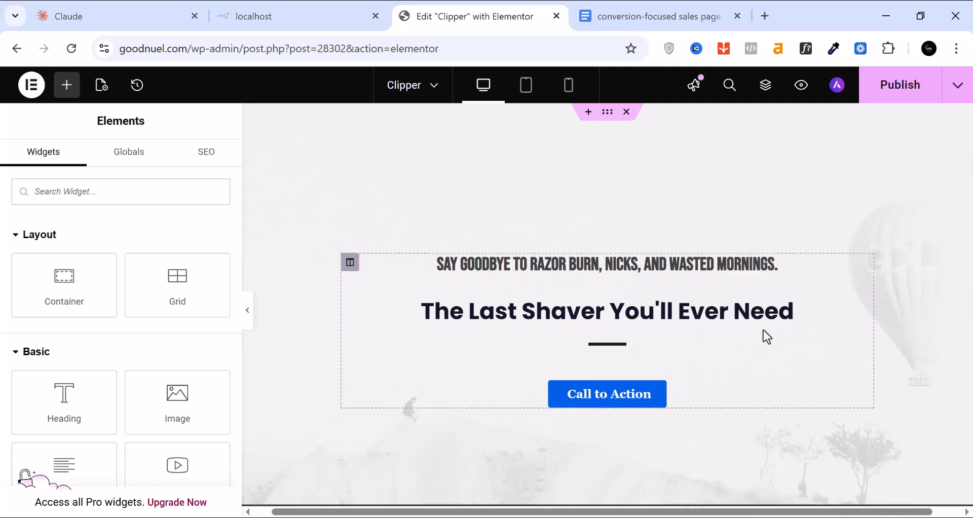
{"action": "scroll", "coordinate": [764, 332], "scroll_direction": "down", "scroll_amount": 2}
{"action": "scroll", "coordinate": [649, 335], "scroll_direction": "down", "scroll_amount": 2}
{"action": "scroll", "coordinate": [608, 331], "scroll_direction": "up", "scroll_amount": 2}
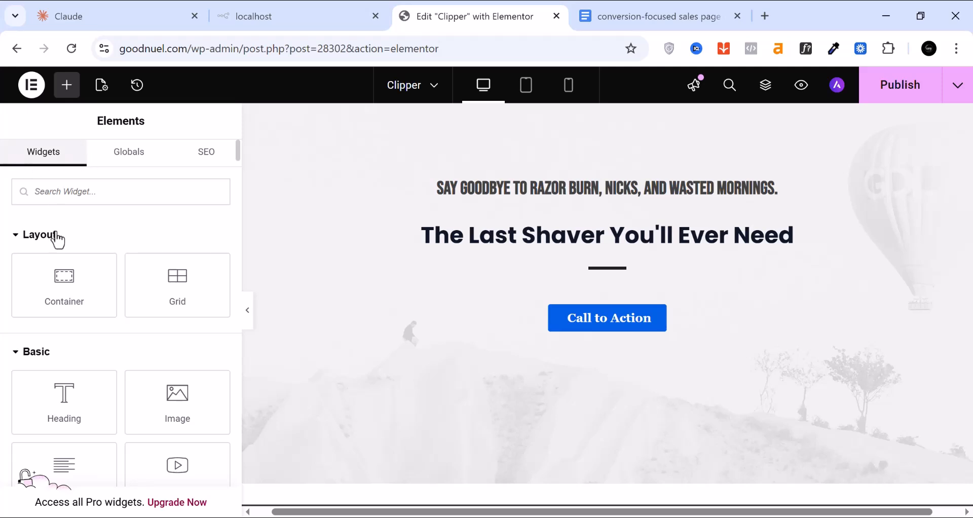
{"action": "scroll", "coordinate": [66, 250], "scroll_direction": "down", "scroll_amount": 2}
{"action": "scroll", "coordinate": [70, 250], "scroll_direction": "down", "scroll_amount": 6}
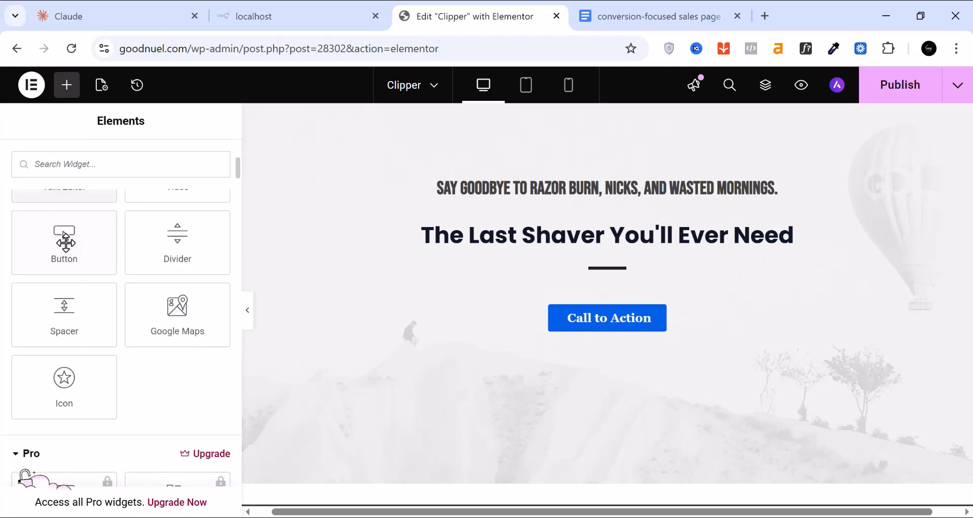
Drop an Image widget directly below the hero's Call to Action button
{"action": "scroll", "coordinate": [66, 242], "scroll_direction": "up", "scroll_amount": 2}
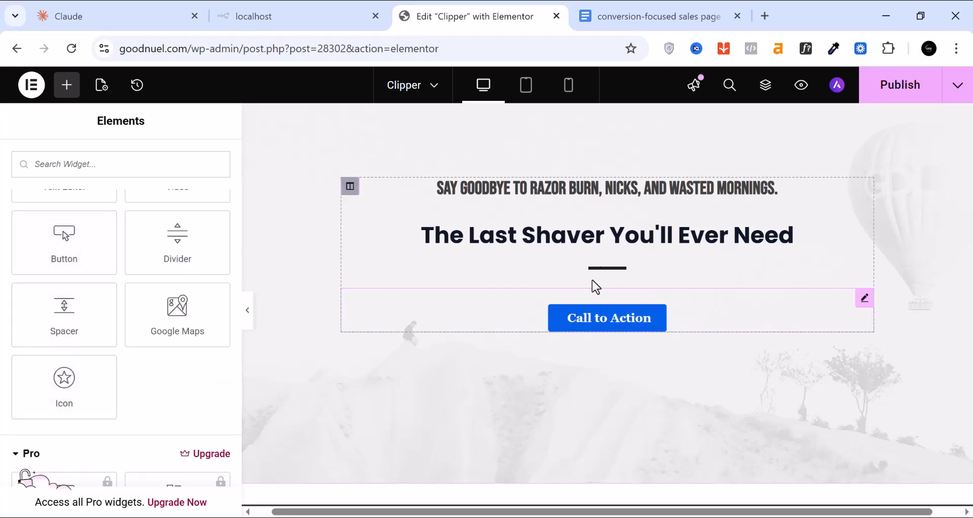
{"action": "scroll", "coordinate": [124, 349], "scroll_direction": "up", "scroll_amount": 4}
{"action": "scroll", "coordinate": [126, 351], "scroll_direction": "up", "scroll_amount": 3}
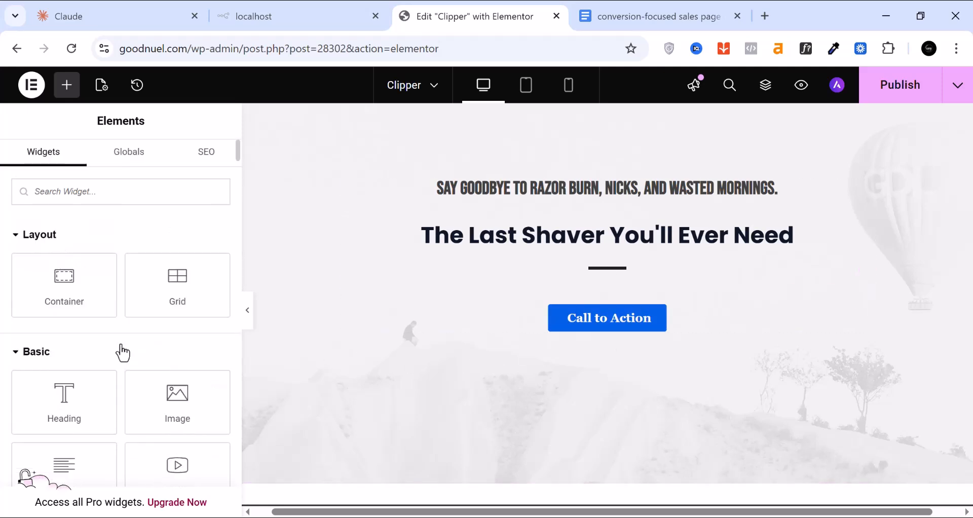
{"action": "scroll", "coordinate": [123, 352], "scroll_direction": "down", "scroll_amount": 2}
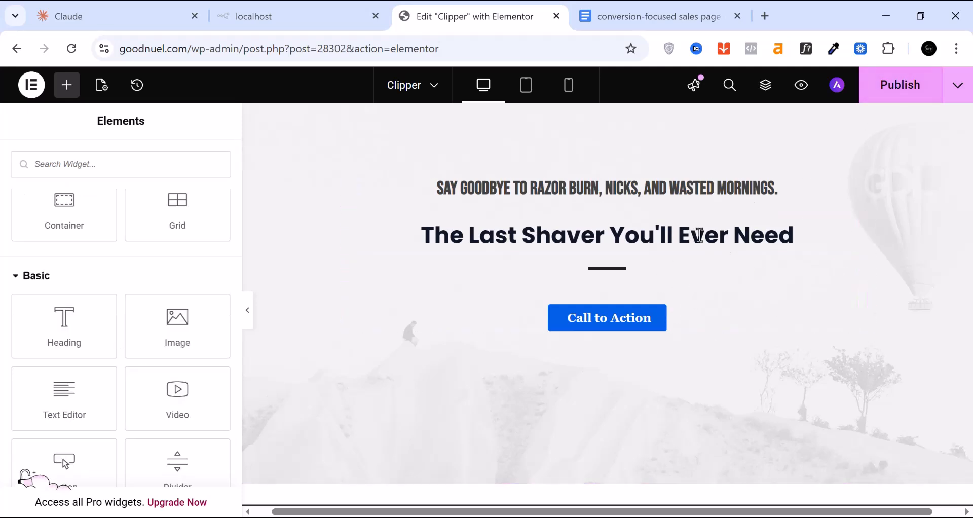
{"action": "left_click_drag", "start_coordinate": [159, 333], "coordinate": [603, 313]}
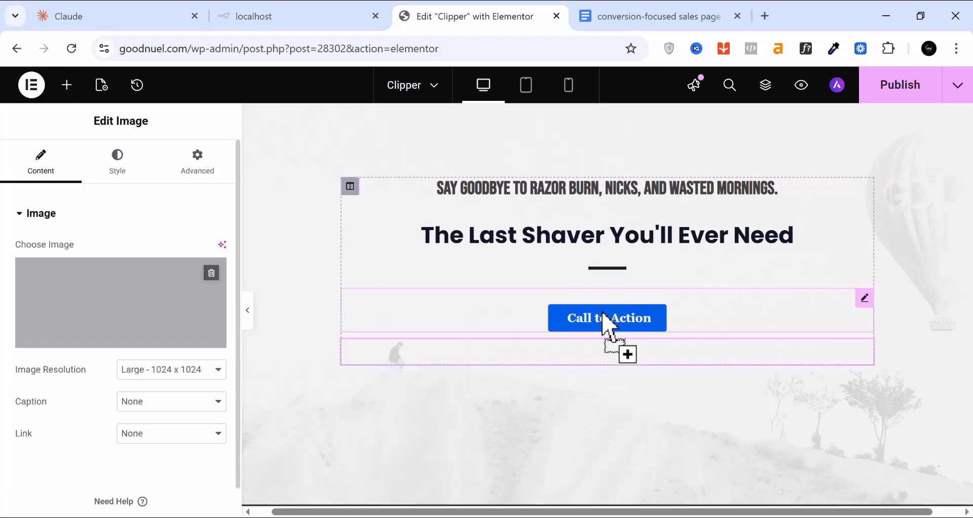
{"action": "scroll", "coordinate": [553, 359], "scroll_direction": "down", "scroll_amount": 2}
{"action": "scroll", "coordinate": [553, 359], "scroll_direction": "down", "scroll_amount": 5}
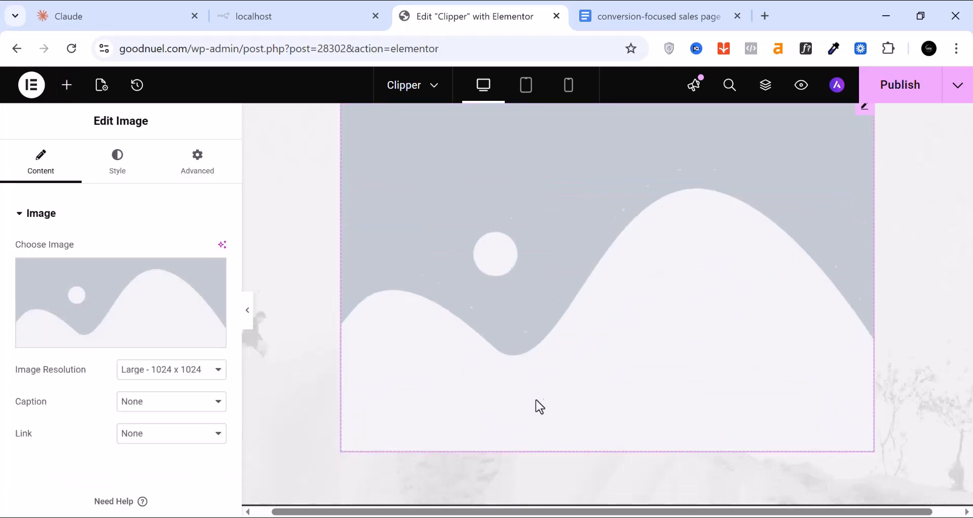
{"action": "mouse_move", "coordinate": [98, 348]}
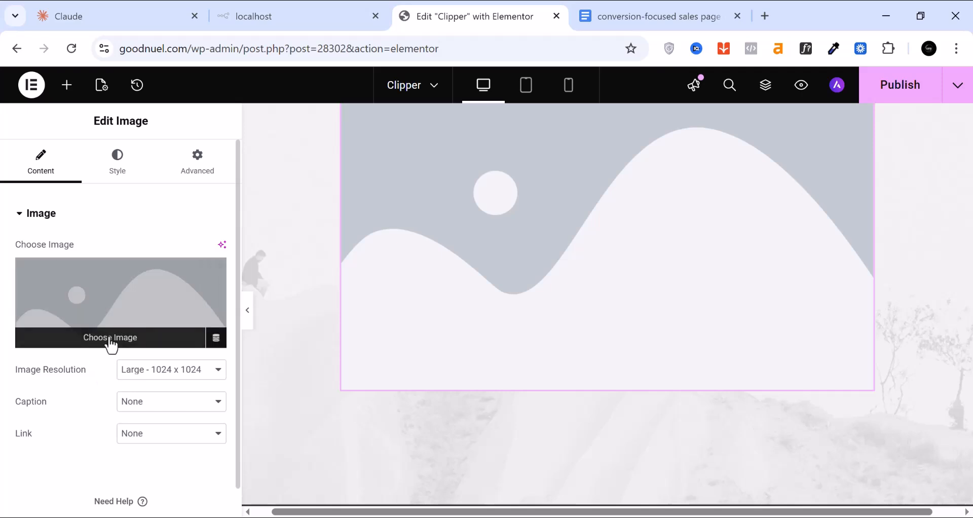
Insert the boxed Gertzy shaver photo from the Media Library into the Image widget
{"action": "left_click", "coordinate": [110, 338]}
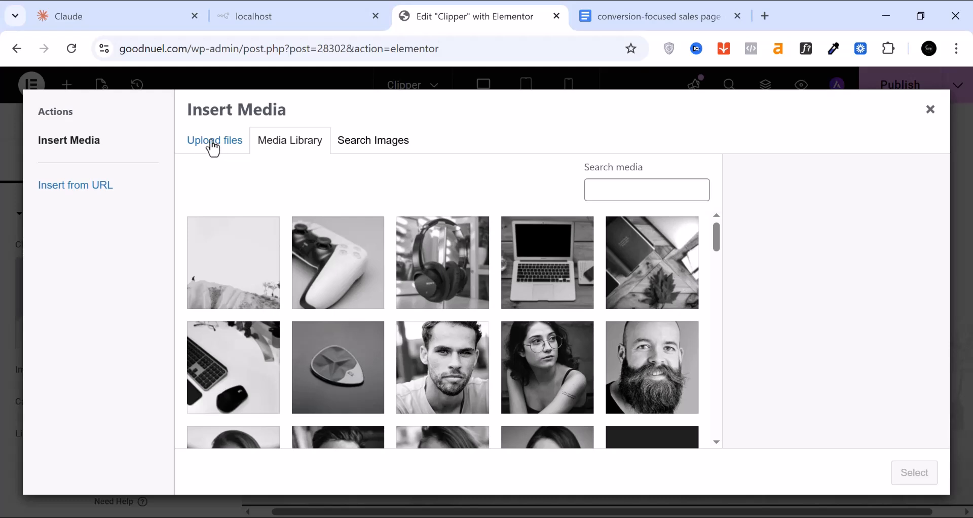
{"action": "scroll", "coordinate": [495, 318], "scroll_direction": "down", "scroll_amount": 3}
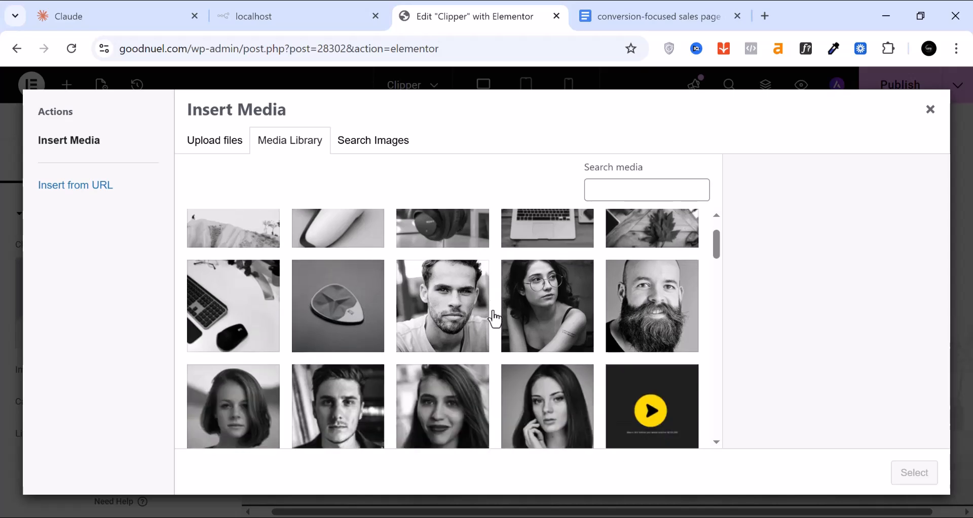
{"action": "scroll", "coordinate": [494, 319], "scroll_direction": "down", "scroll_amount": 3}
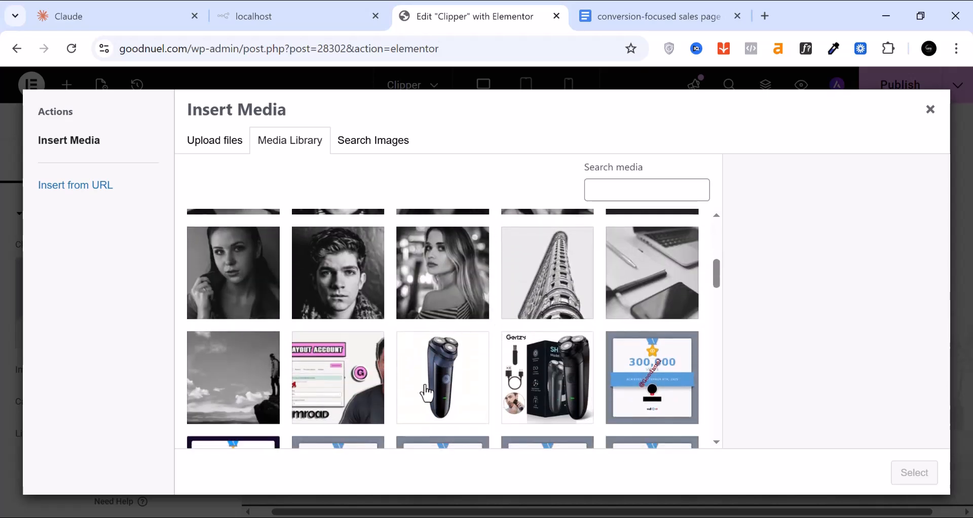
{"action": "left_click", "coordinate": [533, 406]}
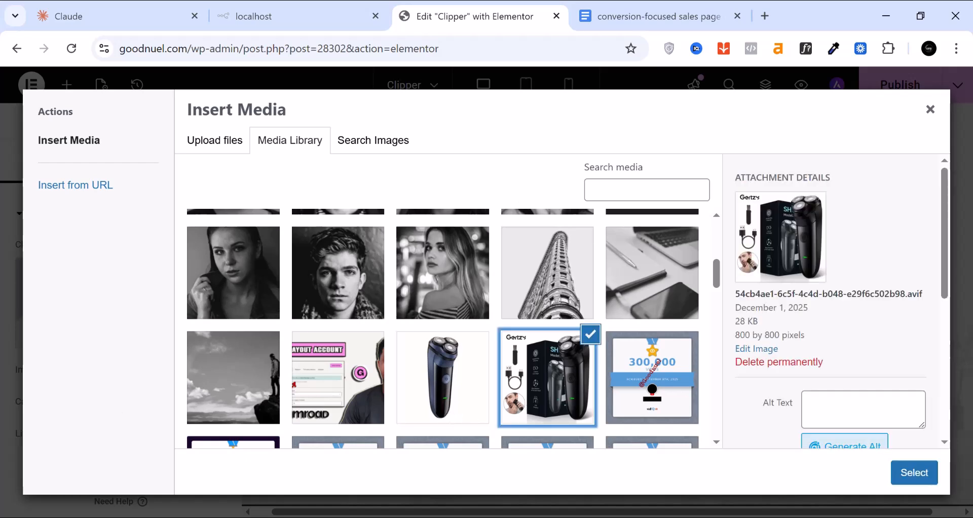
{"action": "left_click", "coordinate": [923, 476]}
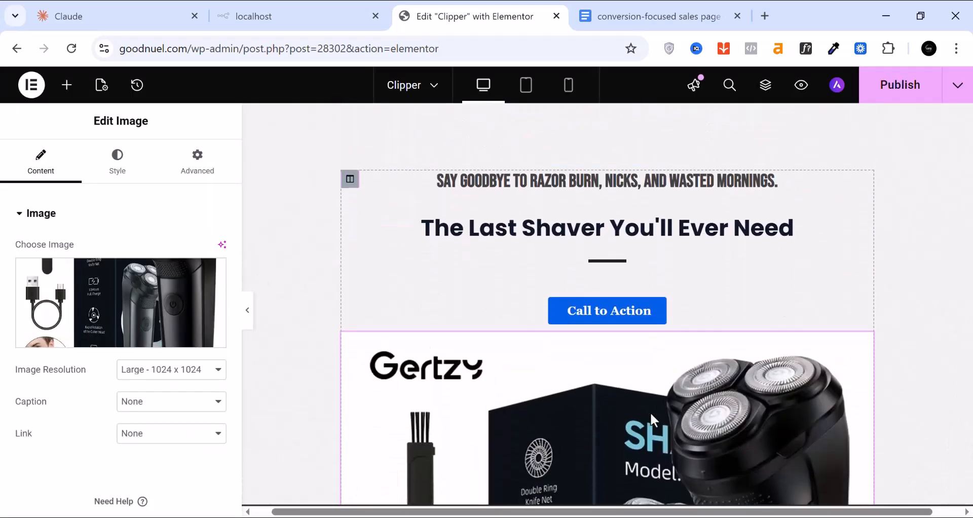
Change the shaver image resolution from Medium Large 768 to Full and review it
{"action": "scroll", "coordinate": [649, 412], "scroll_direction": "down", "scroll_amount": 4}
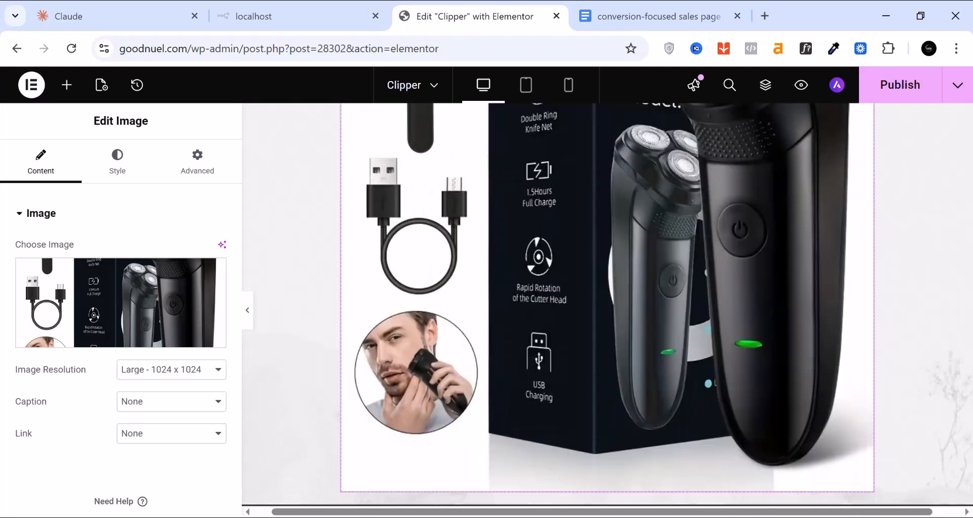
{"action": "left_click", "coordinate": [164, 371]}
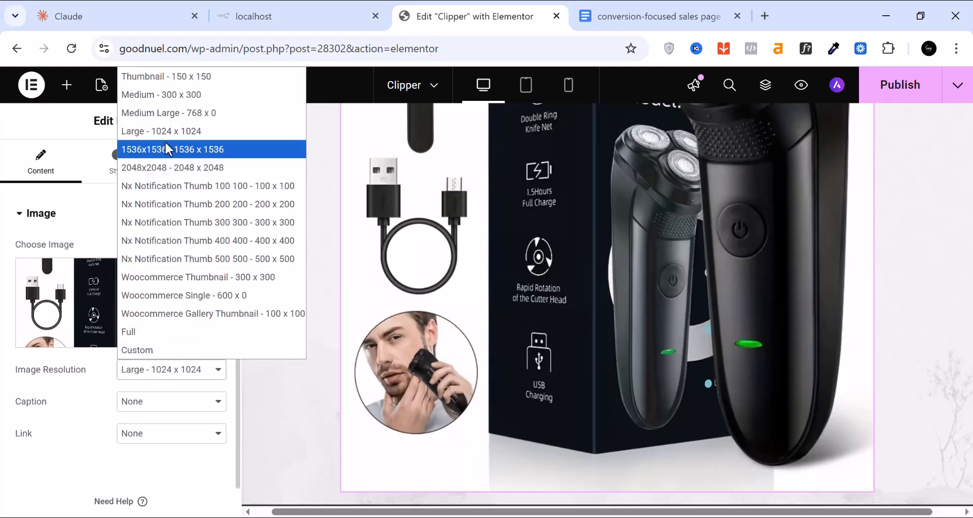
{"action": "left_click", "coordinate": [172, 114]}
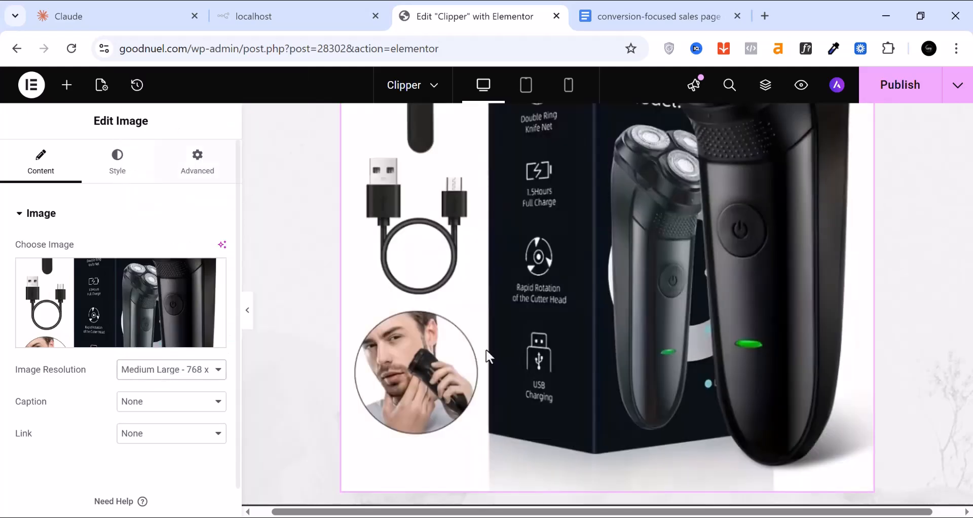
{"action": "scroll", "coordinate": [625, 399], "scroll_direction": "up", "scroll_amount": 5}
{"action": "scroll", "coordinate": [627, 406], "scroll_direction": "down", "scroll_amount": 2}
{"action": "left_click", "coordinate": [170, 373]}
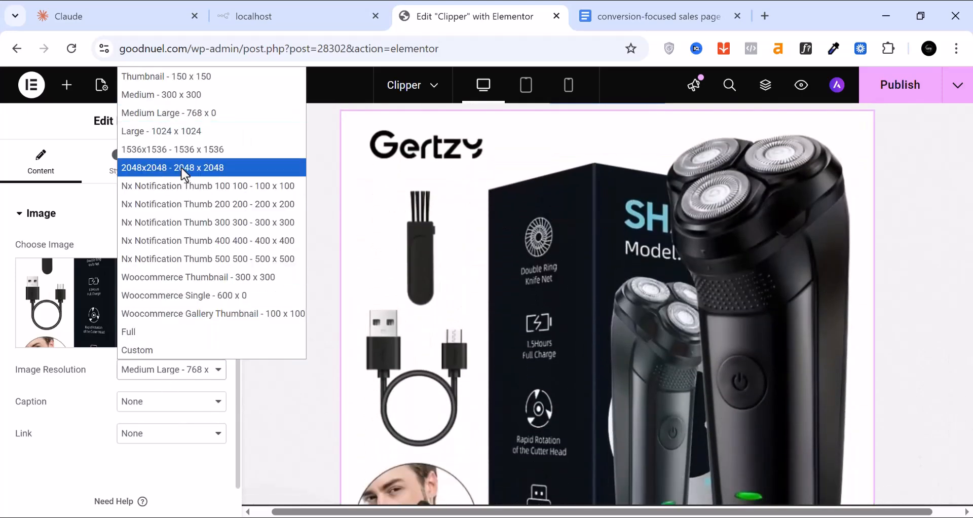
{"action": "left_click", "coordinate": [154, 337]}
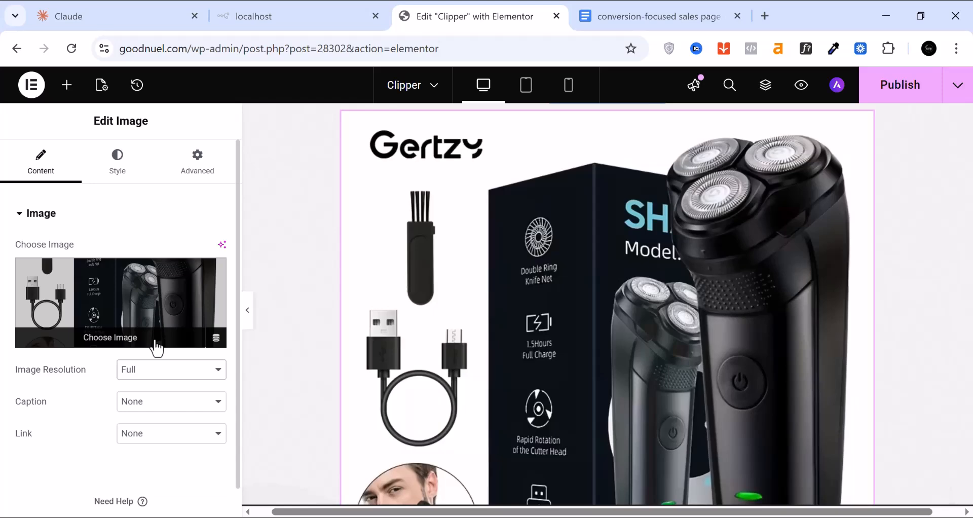
{"action": "scroll", "coordinate": [579, 387], "scroll_direction": "down", "scroll_amount": 6}
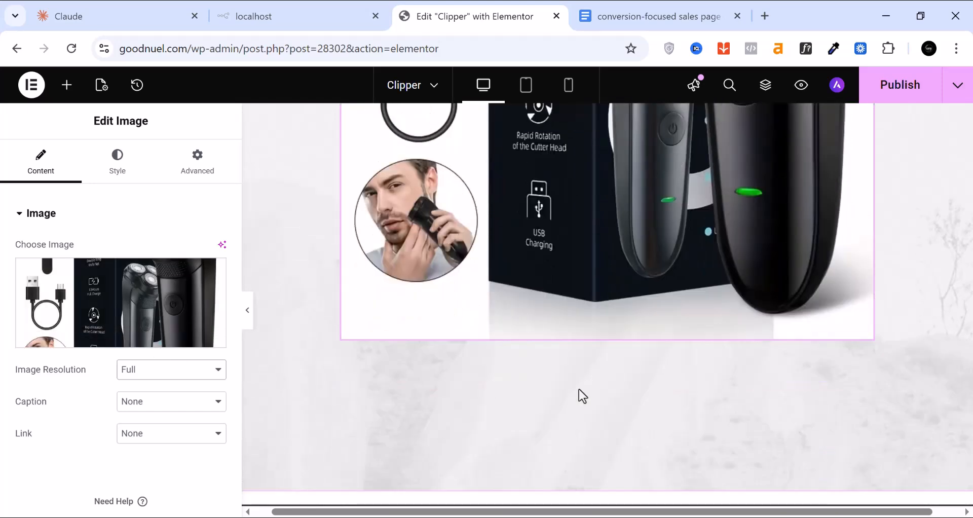
{"action": "scroll", "coordinate": [571, 389], "scroll_direction": "up", "scroll_amount": 10}
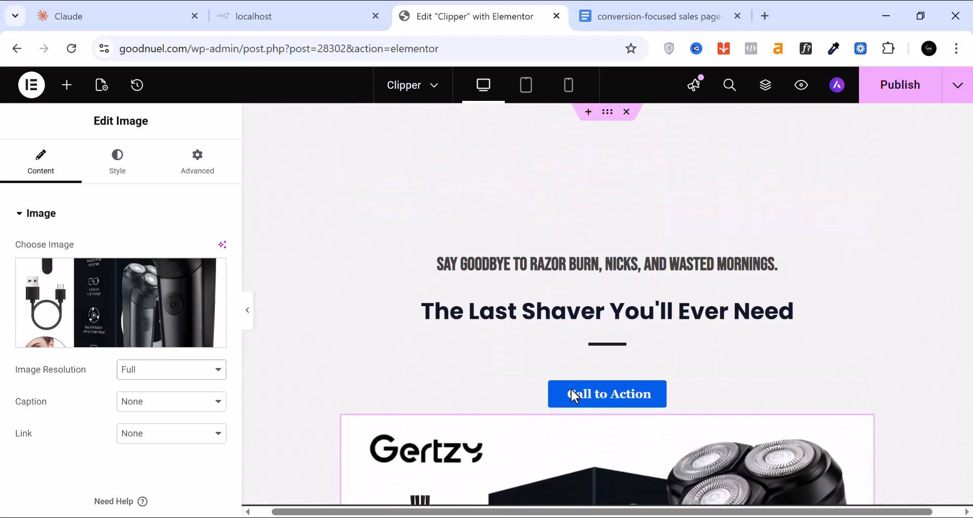
{"action": "scroll", "coordinate": [670, 385], "scroll_direction": "down", "scroll_amount": 1}
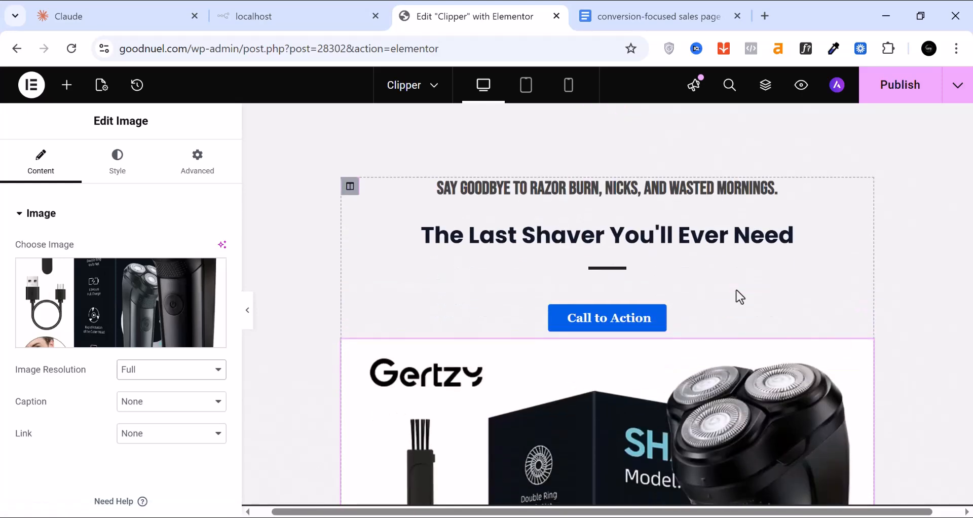
{"action": "scroll", "coordinate": [638, 327], "scroll_direction": "down", "scroll_amount": 3}
{"action": "scroll", "coordinate": [576, 403], "scroll_direction": "down", "scroll_amount": 6}
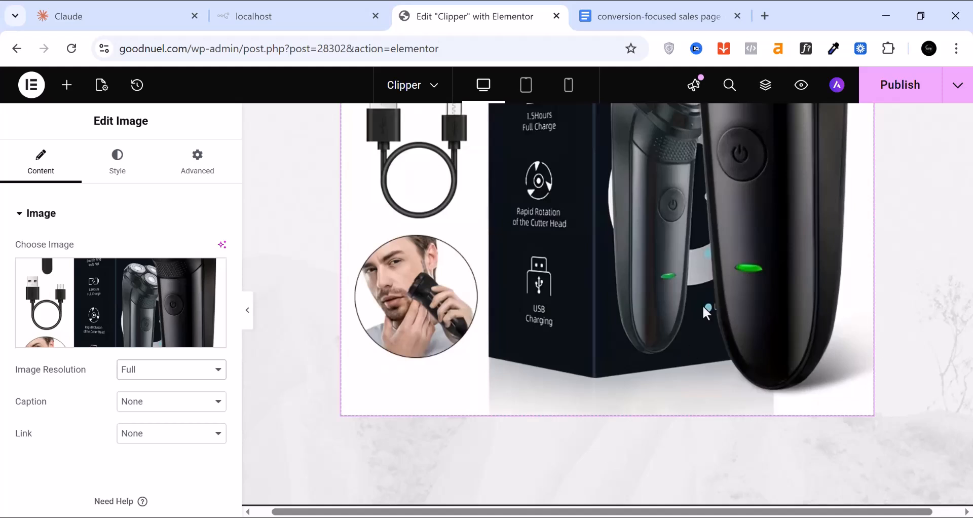
{"action": "scroll", "coordinate": [690, 344], "scroll_direction": "down", "scroll_amount": 1}
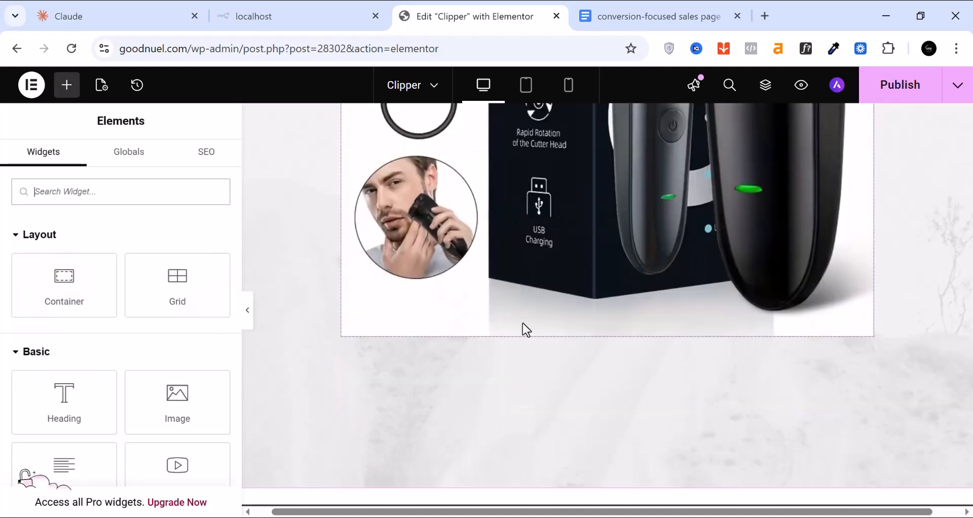
{"action": "scroll", "coordinate": [144, 278], "scroll_direction": "down", "scroll_amount": 2}
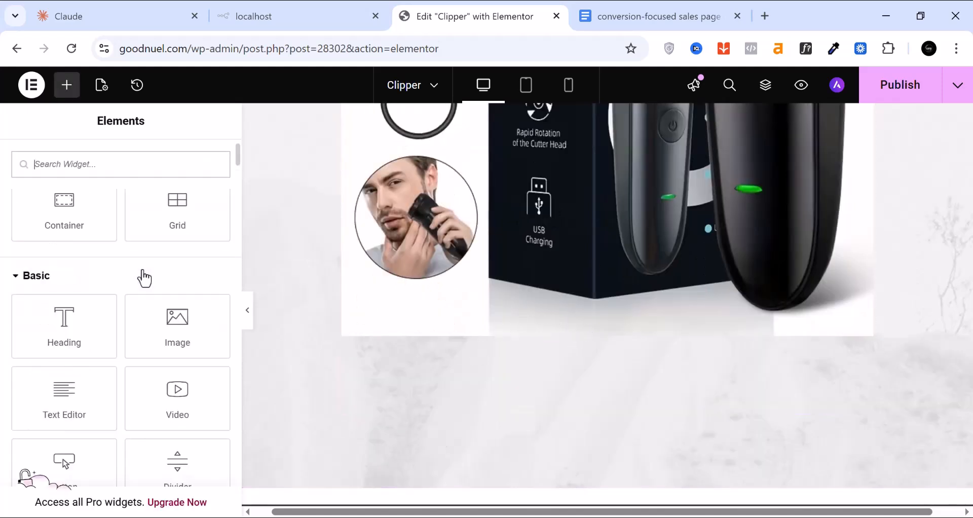
Add a Text Editor below the shaver image with the pasted SmoothGlide Pro sales copy
{"action": "left_click_drag", "start_coordinate": [63, 405], "coordinate": [632, 322]}
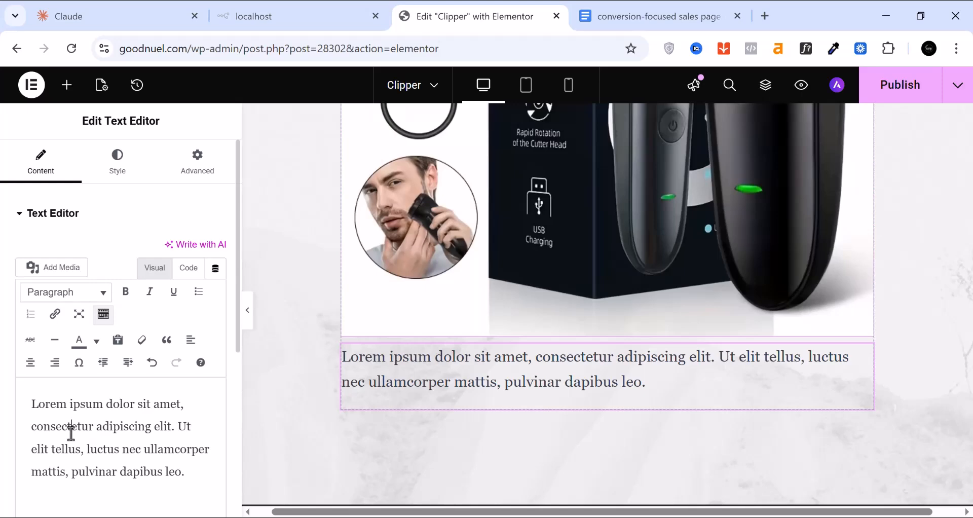
{"action": "triple_click", "coordinate": [71, 433]}
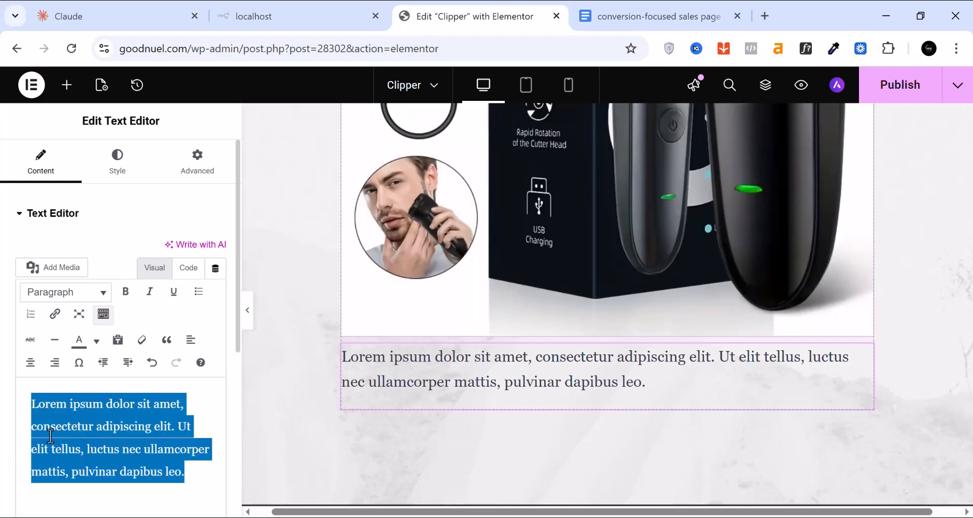
{"action": "right_click", "coordinate": [62, 430]}
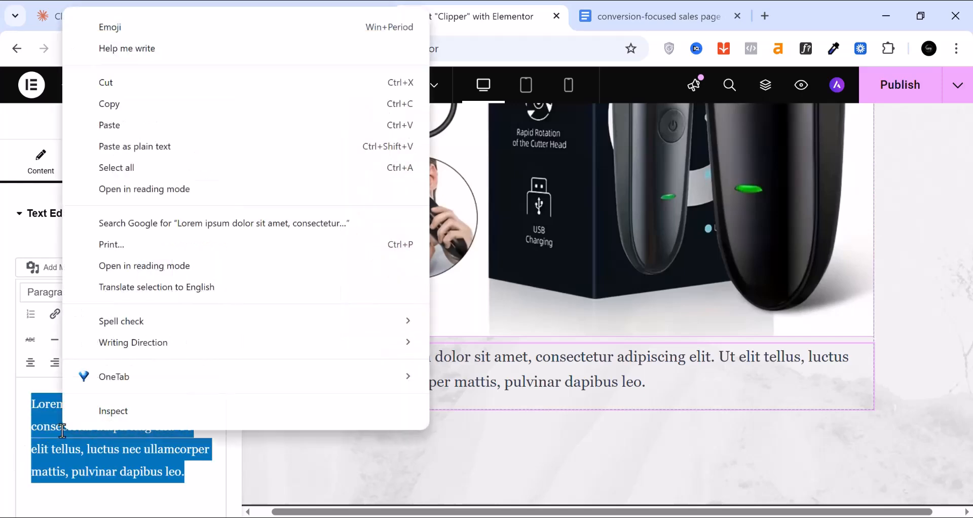
{"action": "left_click", "coordinate": [113, 128]}
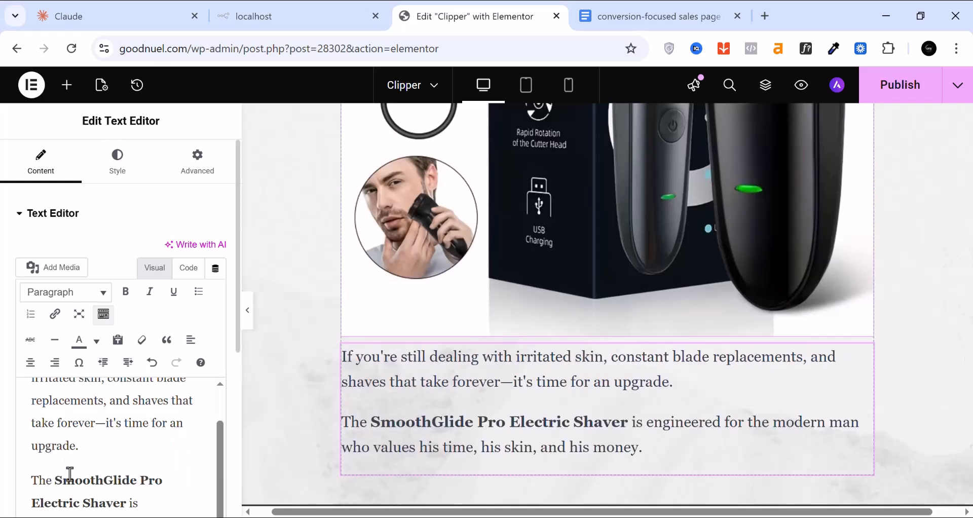
{"action": "scroll", "coordinate": [69, 470], "scroll_direction": "up", "scroll_amount": 1}
{"action": "scroll", "coordinate": [62, 456], "scroll_direction": "down", "scroll_amount": 2}
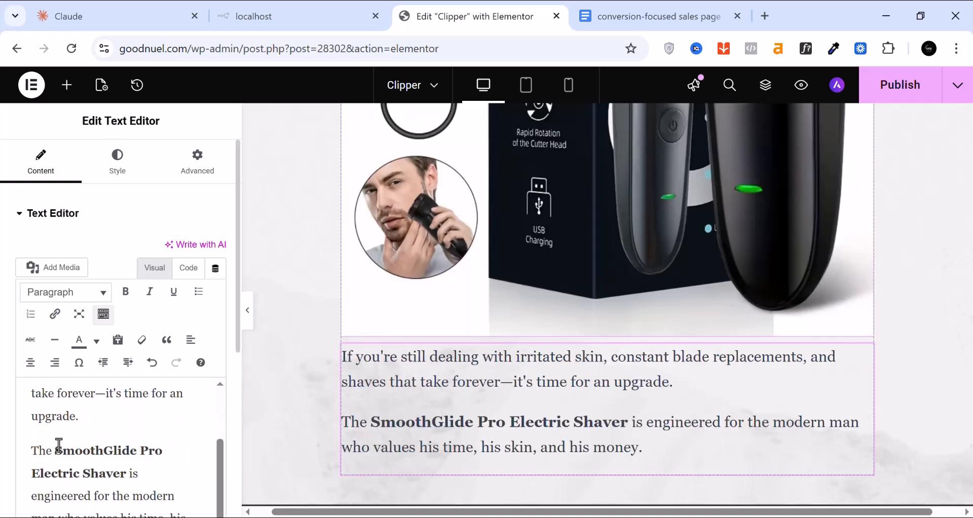
{"action": "scroll", "coordinate": [443, 410], "scroll_direction": "down", "scroll_amount": 2}
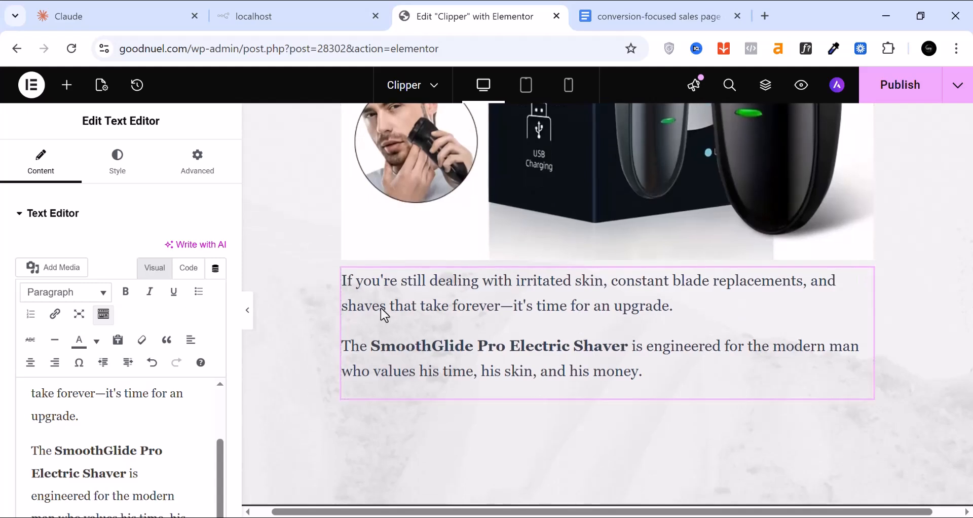
{"action": "left_click", "coordinate": [645, 15]}
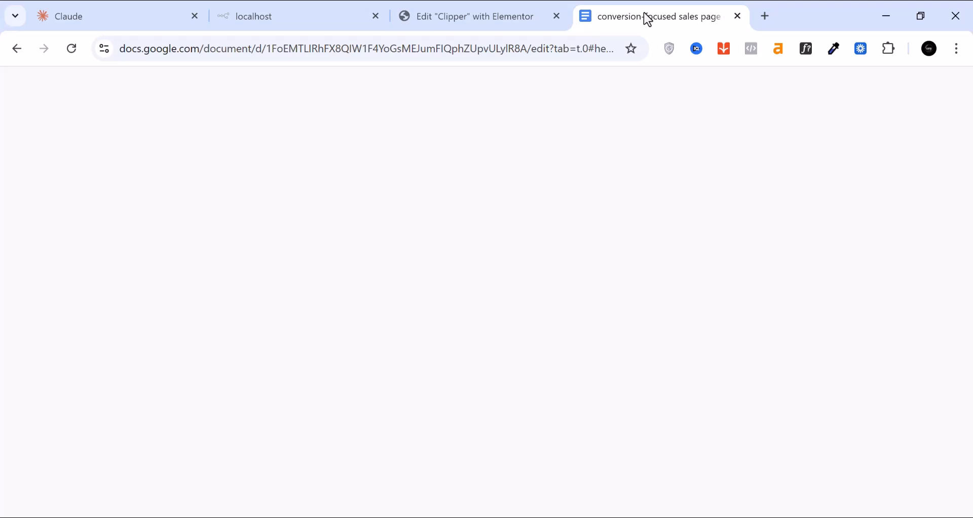
{"action": "key", "text": "ctrl+shift+Tab"}
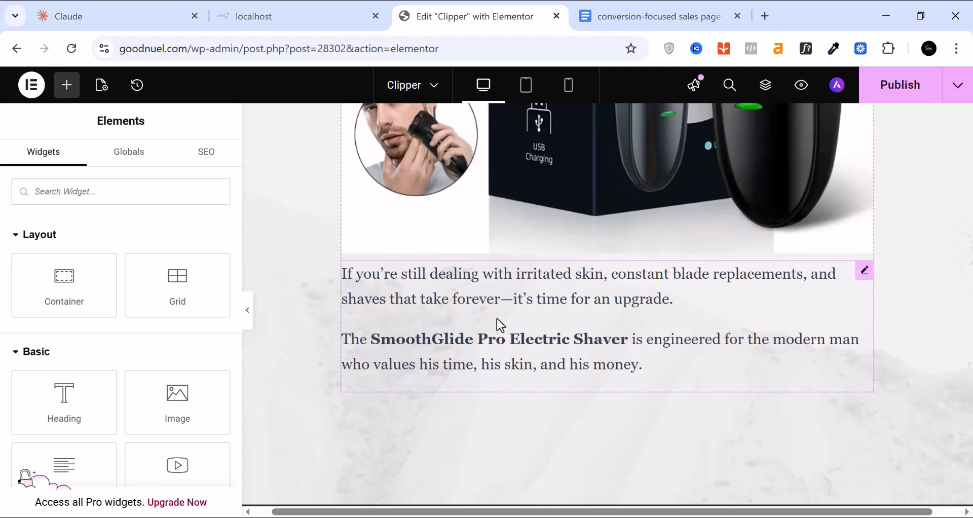
Scroll through the feature sections, black-and-white photos and 'What You're Actually Getting' list
{"action": "scroll", "coordinate": [502, 334], "scroll_direction": "down", "scroll_amount": 2}
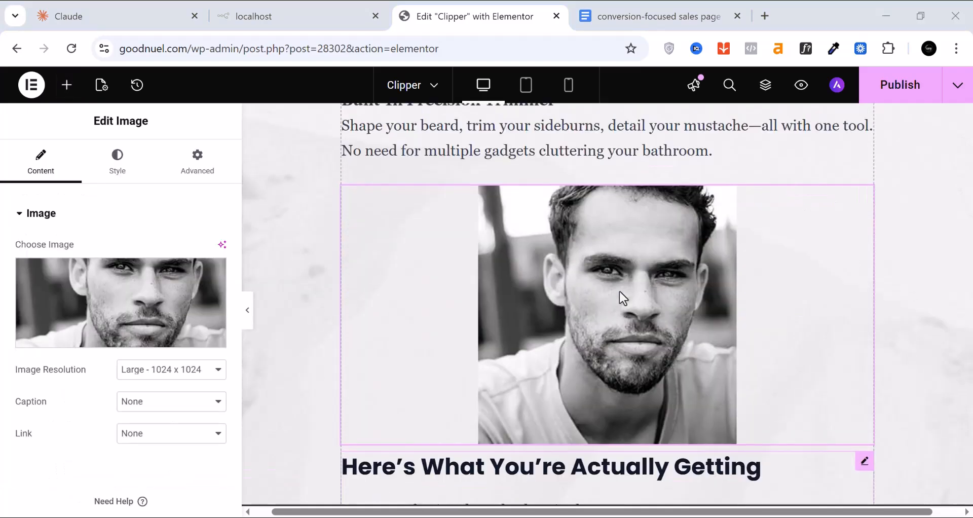
{"action": "scroll", "coordinate": [620, 291], "scroll_direction": "up", "scroll_amount": 4}
{"action": "scroll", "coordinate": [619, 291], "scroll_direction": "up", "scroll_amount": 12}
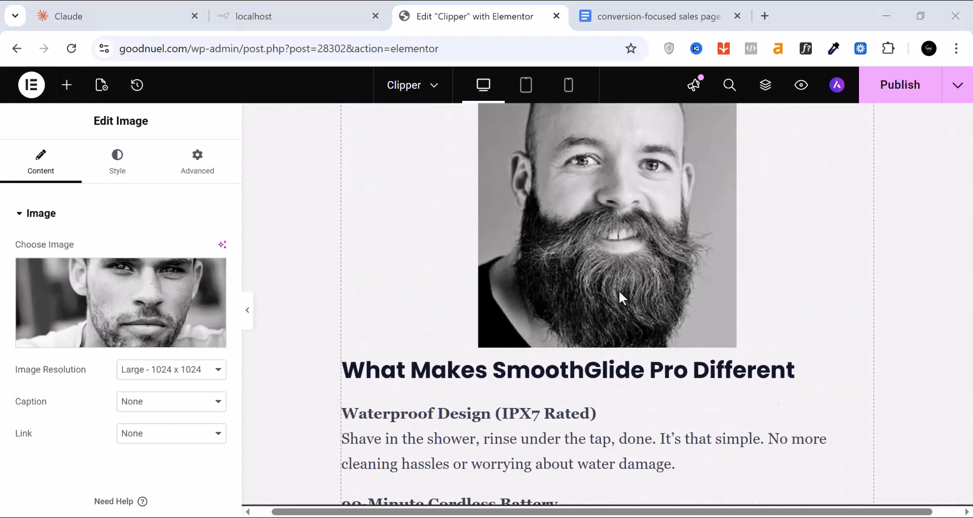
{"action": "scroll", "coordinate": [594, 288], "scroll_direction": "up", "scroll_amount": 4}
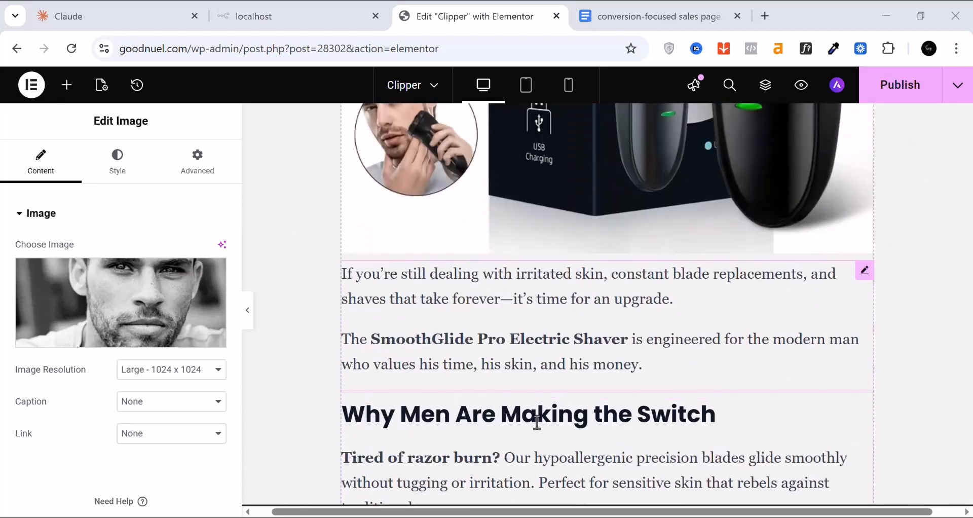
{"action": "scroll", "coordinate": [541, 415], "scroll_direction": "down", "scroll_amount": 7}
{"action": "scroll", "coordinate": [505, 366], "scroll_direction": "down", "scroll_amount": 11}
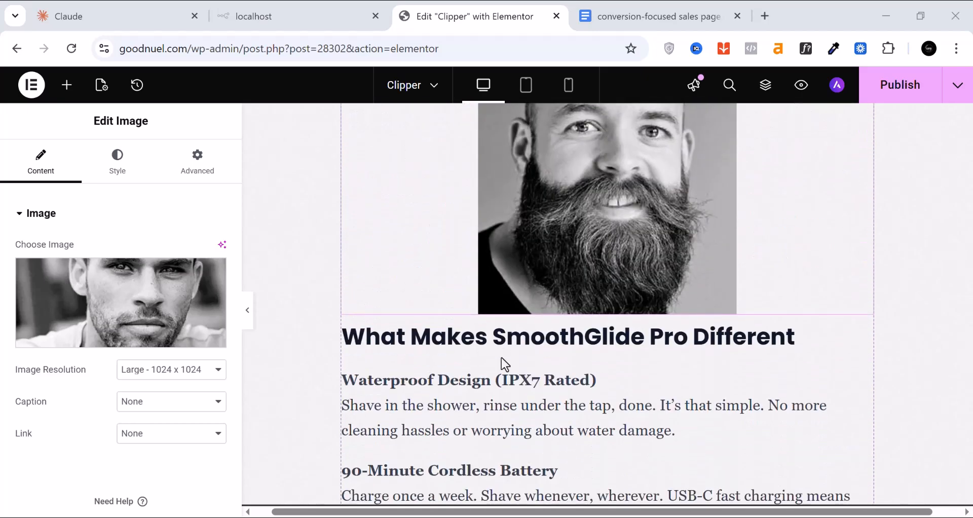
{"action": "scroll", "coordinate": [505, 363], "scroll_direction": "down", "scroll_amount": 9}
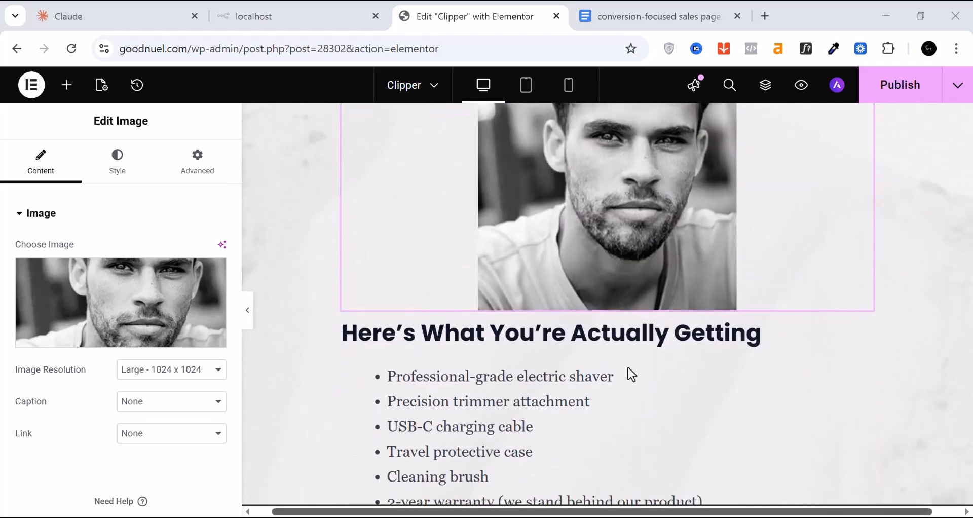
Search widgets for 'butt' and drop a Call to Action widget below the bullet list
{"action": "left_click", "coordinate": [69, 94]}
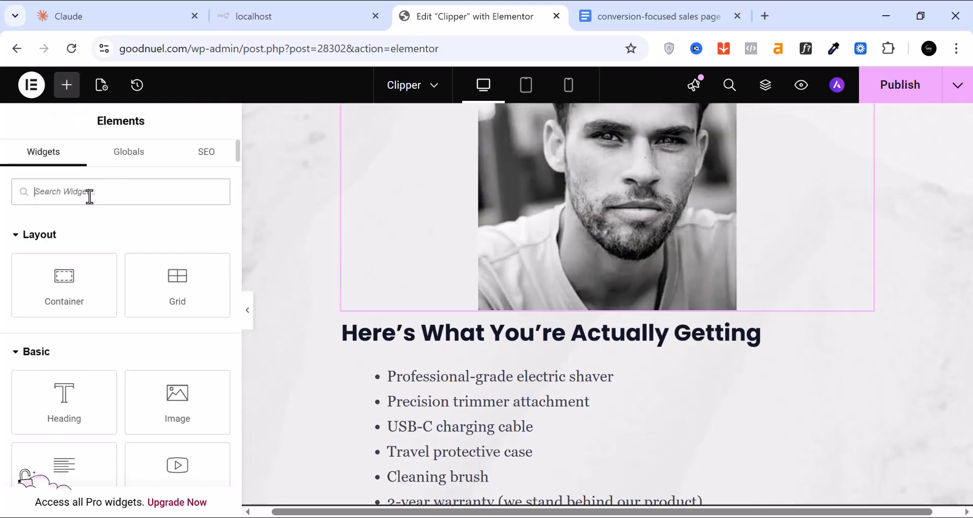
{"action": "type", "text": "button"}
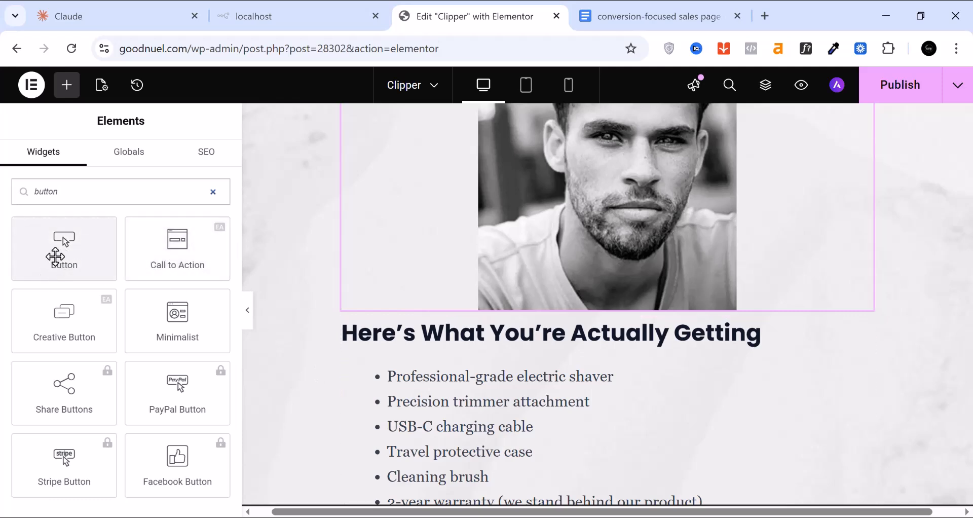
{"action": "scroll", "coordinate": [539, 354], "scroll_direction": "down", "scroll_amount": 6}
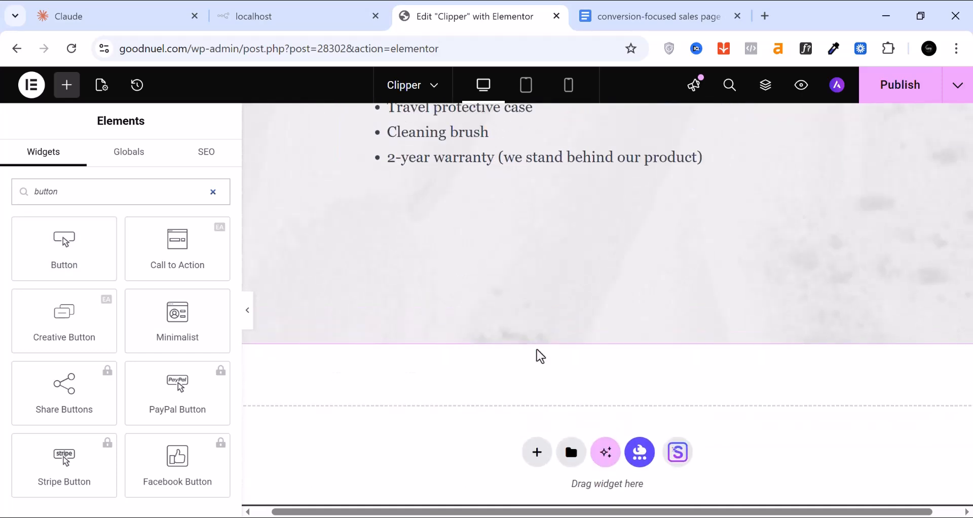
{"action": "scroll", "coordinate": [539, 354], "scroll_direction": "up", "scroll_amount": 2}
{"action": "left_click_drag", "start_coordinate": [154, 257], "coordinate": [515, 275]}
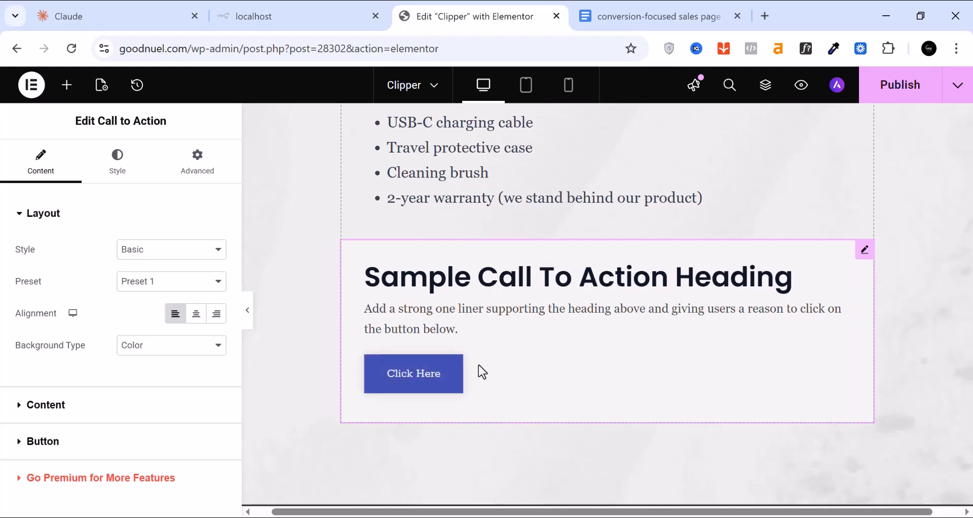
Publish the latest changes to the Clipper page
{"action": "left_click", "coordinate": [906, 95]}
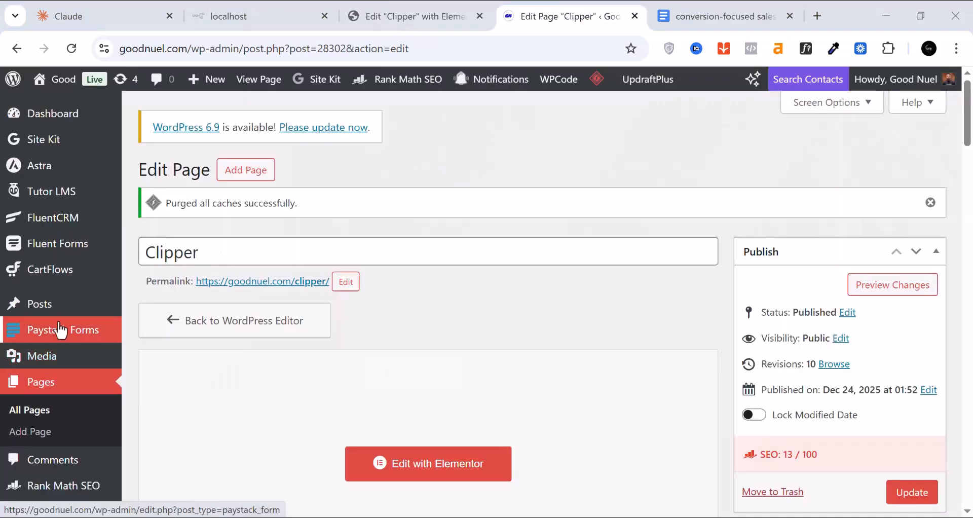
Start a new Fluent Forms form from the pre-made Basic Contact Form template
{"action": "mouse_move", "coordinate": [37, 248]}
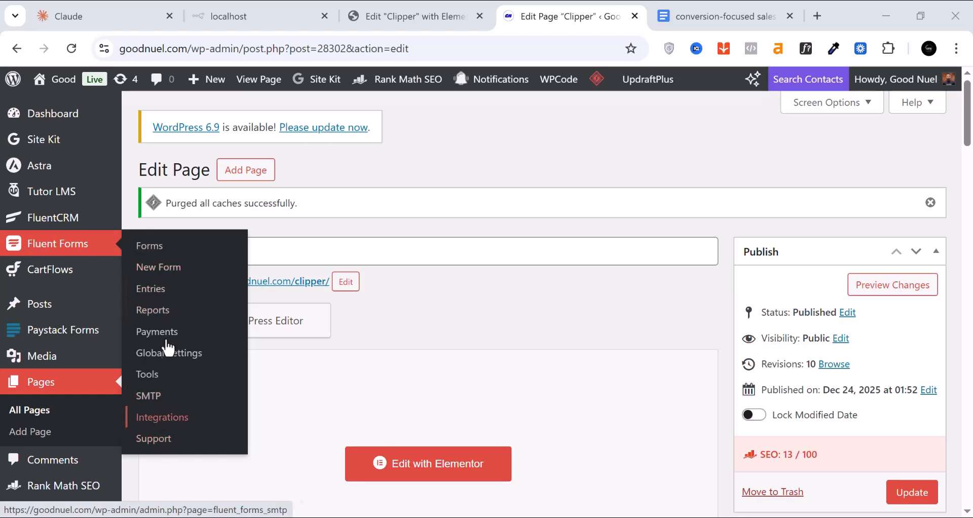
{"action": "left_click", "coordinate": [160, 274]}
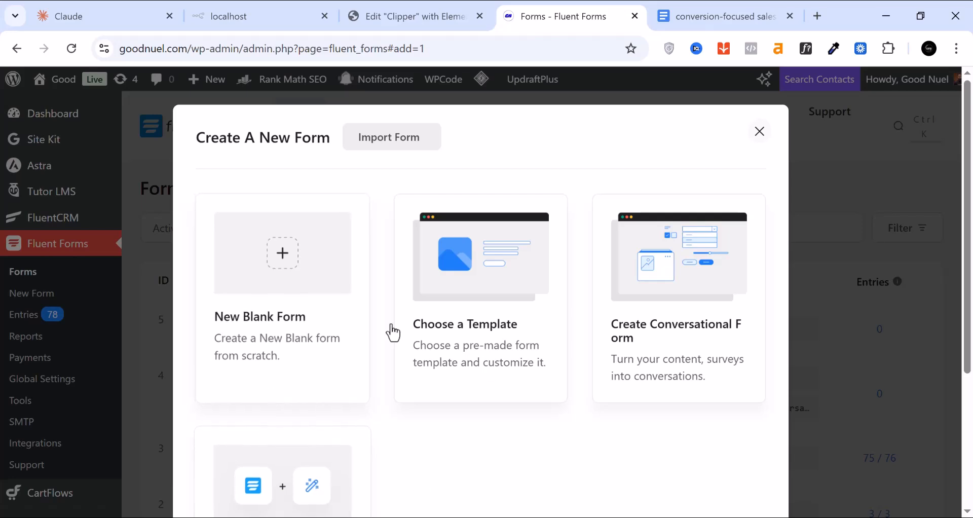
{"action": "scroll", "coordinate": [495, 304], "scroll_direction": "down", "scroll_amount": 2}
{"action": "scroll", "coordinate": [484, 305], "scroll_direction": "up", "scroll_amount": 2}
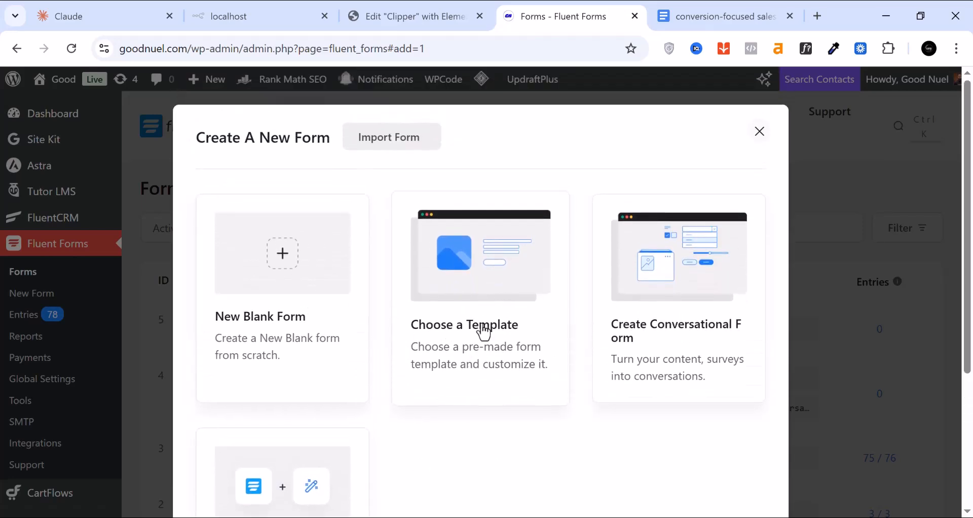
{"action": "left_click", "coordinate": [484, 332]}
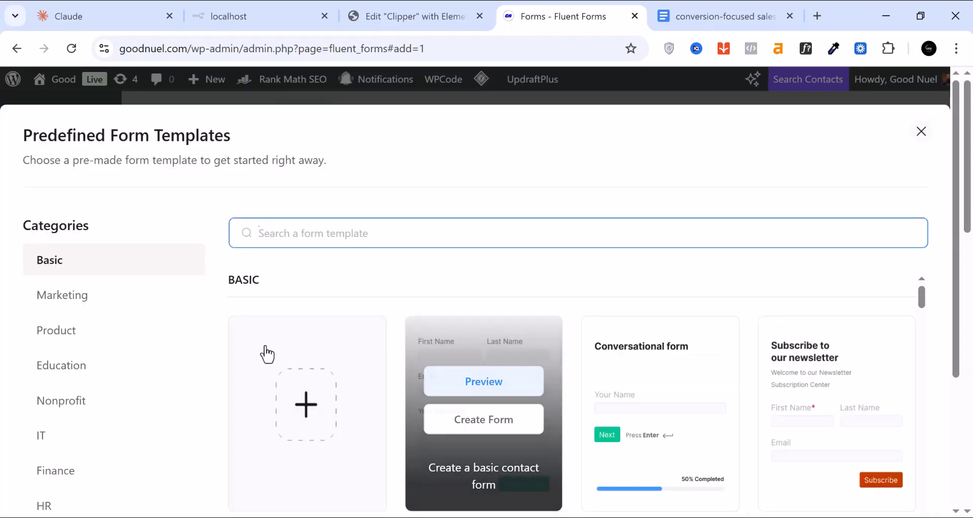
{"action": "scroll", "coordinate": [67, 290], "scroll_direction": "down", "scroll_amount": 2}
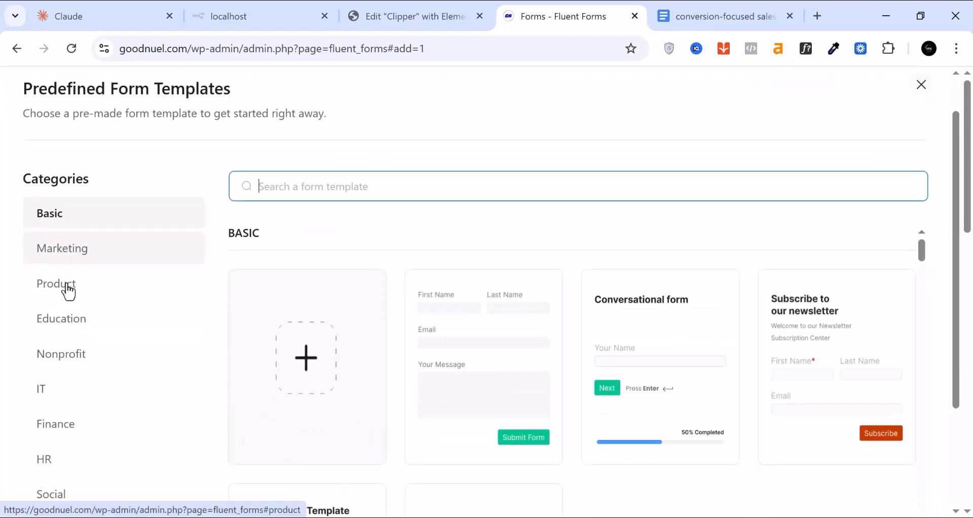
{"action": "scroll", "coordinate": [65, 319], "scroll_direction": "down", "scroll_amount": 3}
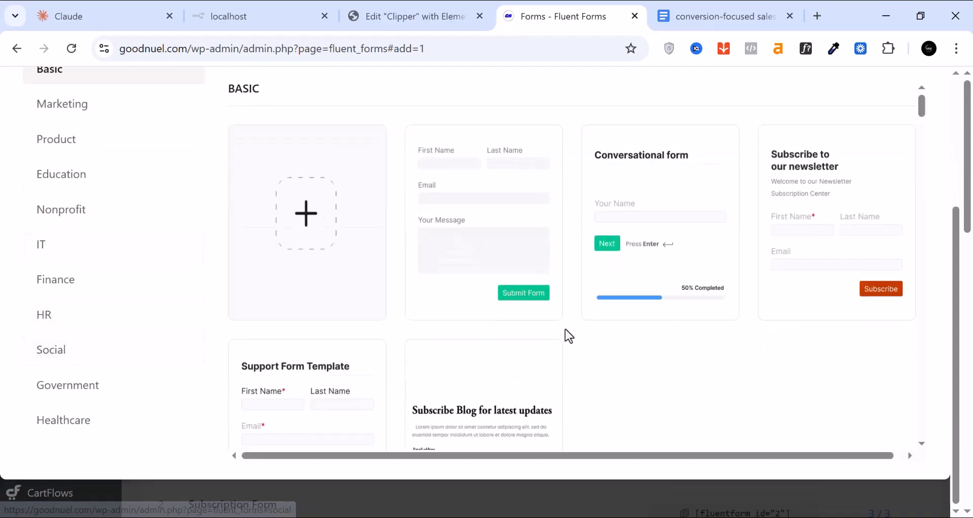
{"action": "mouse_move", "coordinate": [505, 293]}
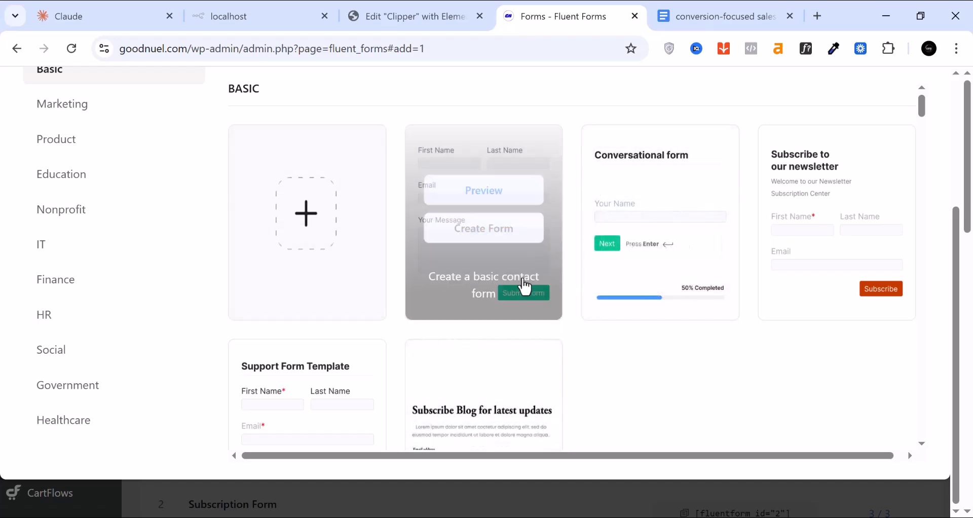
{"action": "left_click", "coordinate": [498, 236]}
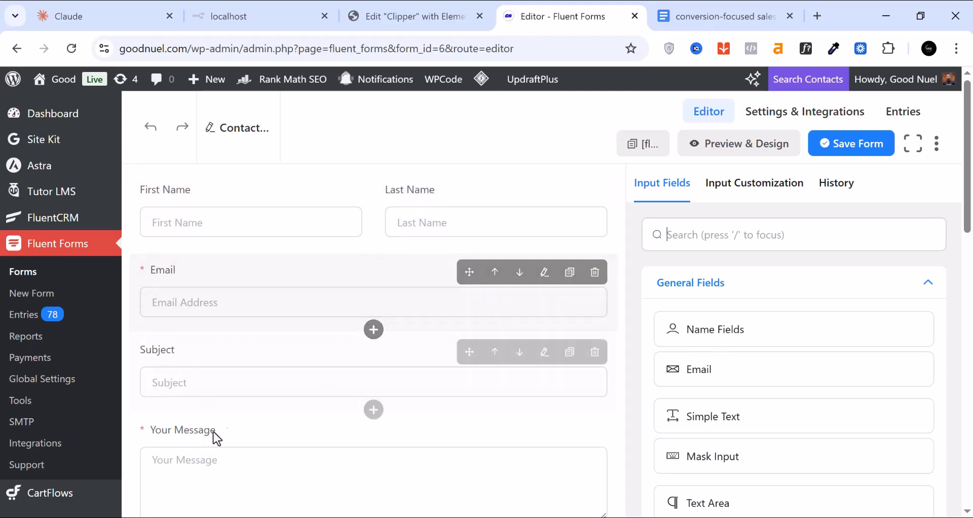
Delete the Subject field from the contact form
{"action": "scroll", "coordinate": [228, 384], "scroll_direction": "down", "scroll_amount": 2}
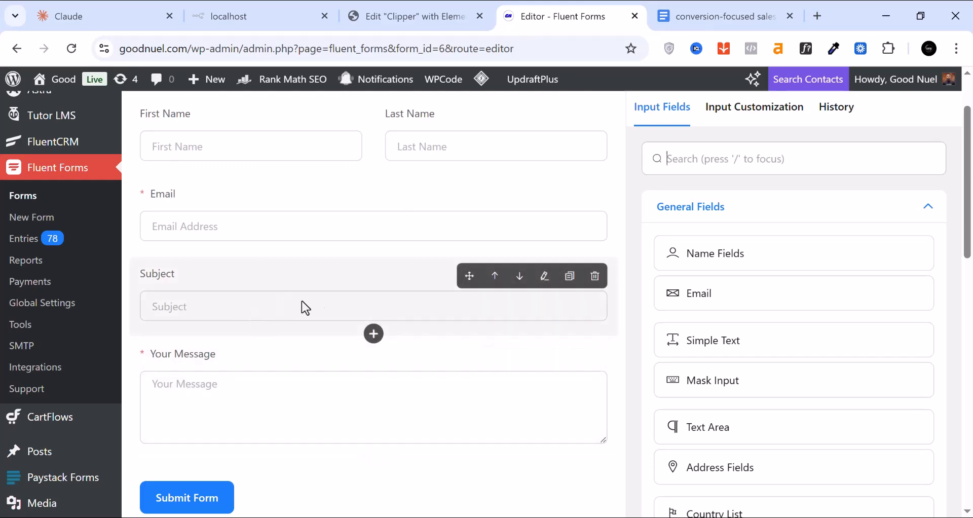
{"action": "left_click", "coordinate": [596, 284]}
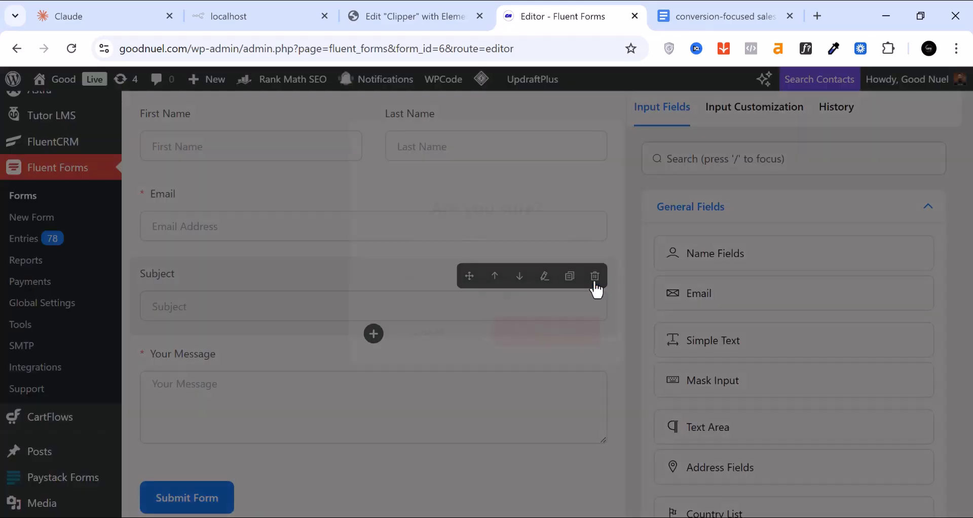
{"action": "left_click", "coordinate": [537, 348]}
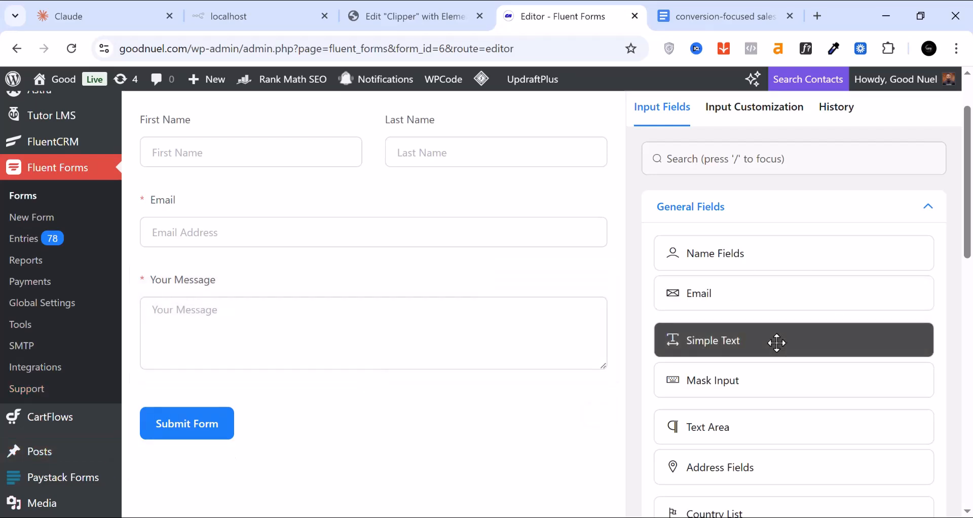
Drag a Text Area field onto the form just above Your Message
{"action": "scroll", "coordinate": [770, 345], "scroll_direction": "down", "scroll_amount": 1}
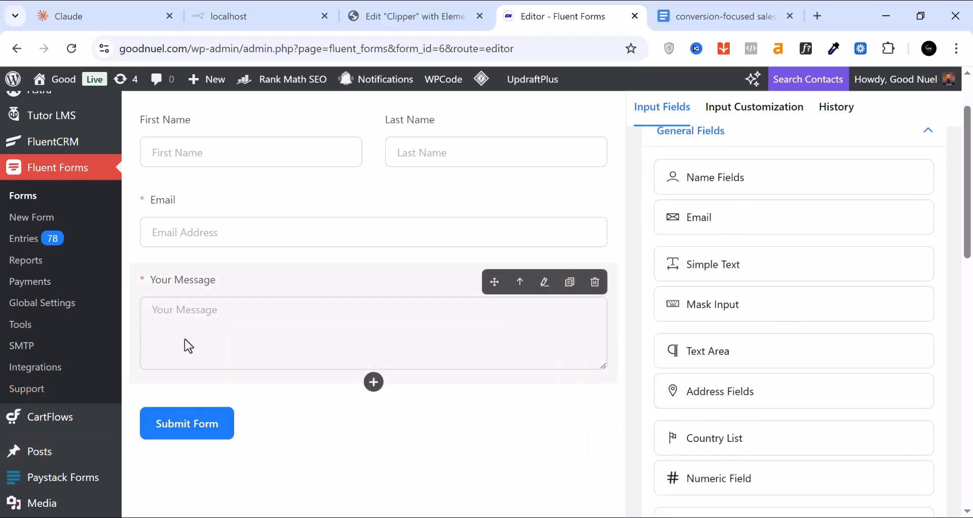
{"action": "left_click_drag", "start_coordinate": [704, 354], "coordinate": [440, 281]}
{"action": "mouse_move", "coordinate": [179, 286]}
{"action": "left_mouse_down"}
{"action": "mouse_move", "coordinate": [159, 265]}
{"action": "mouse_move", "coordinate": [196, 280]}
{"action": "left_mouse_up"}
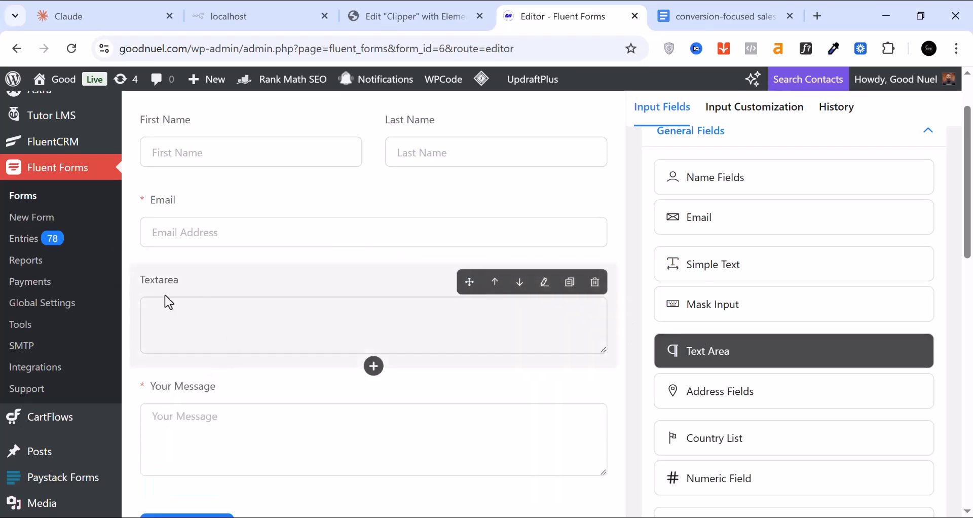
{"action": "left_click", "coordinate": [177, 284]}
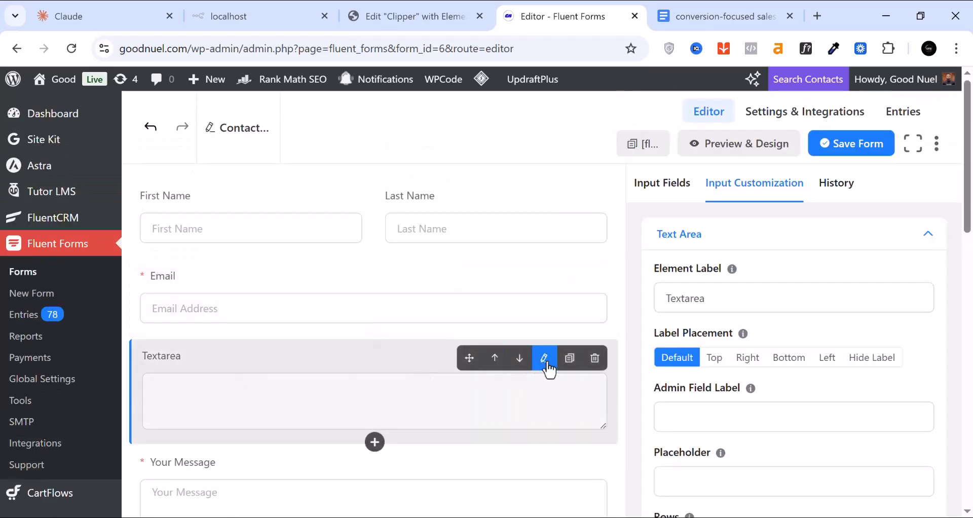
Label the new text area 'Delivery Addres' and make it required
{"action": "left_click", "coordinate": [543, 370]}
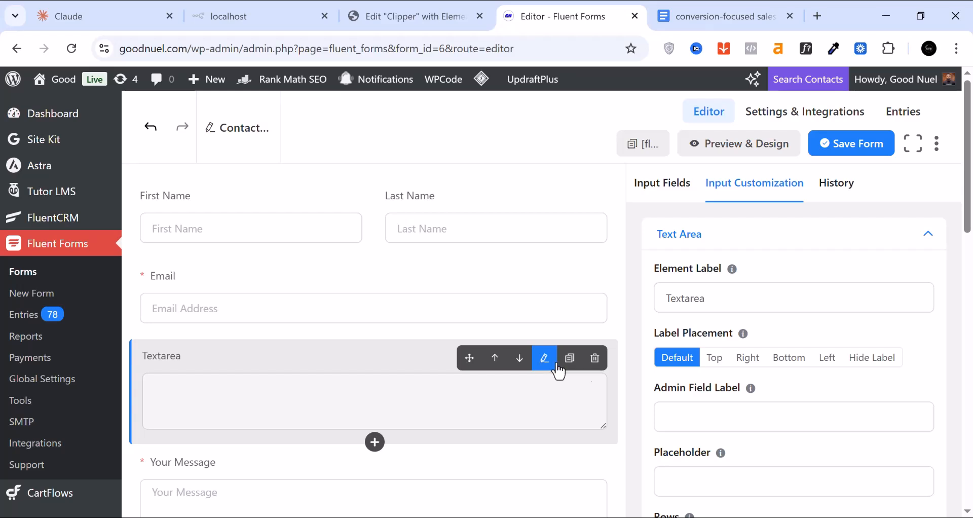
{"action": "left_click", "coordinate": [702, 303]}
{"action": "double_click", "coordinate": [702, 302]}
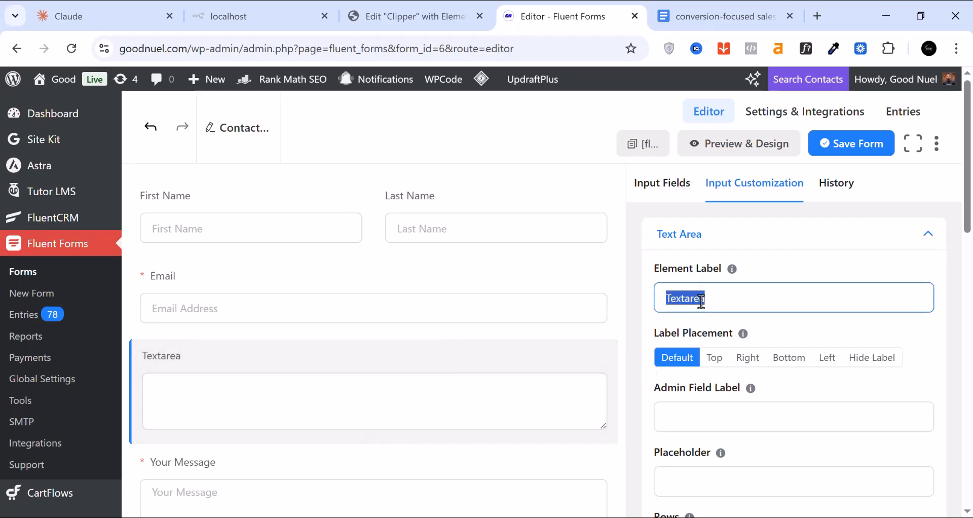
{"action": "type", "text": "W"}
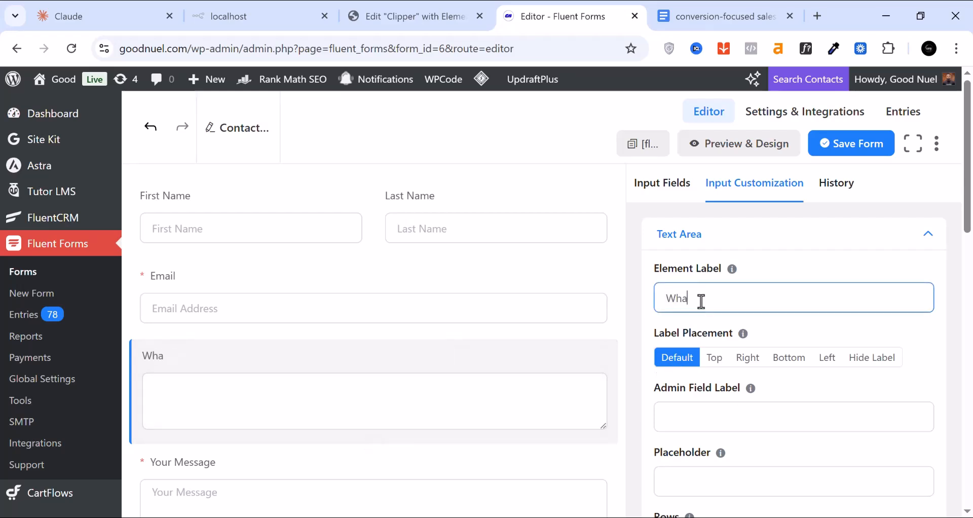
{"action": "type", "text": "ha"}
{"action": "key", "text": "BackSpace"}
{"action": "key", "text": "BackSpace"}
{"action": "key", "text": "BackSpace"}
{"action": "type", "text": "Delivery Addres"}
{"action": "scroll", "coordinate": [789, 446], "scroll_direction": "down", "scroll_amount": 2}
{"action": "scroll", "coordinate": [743, 450], "scroll_direction": "down", "scroll_amount": 2}
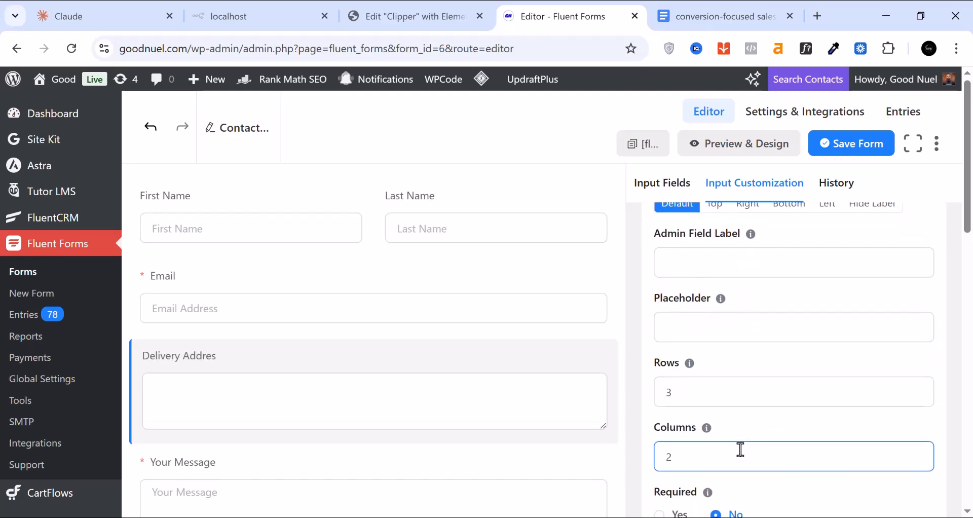
{"action": "scroll", "coordinate": [738, 443], "scroll_direction": "down", "scroll_amount": 2}
{"action": "left_click", "coordinate": [664, 440]}
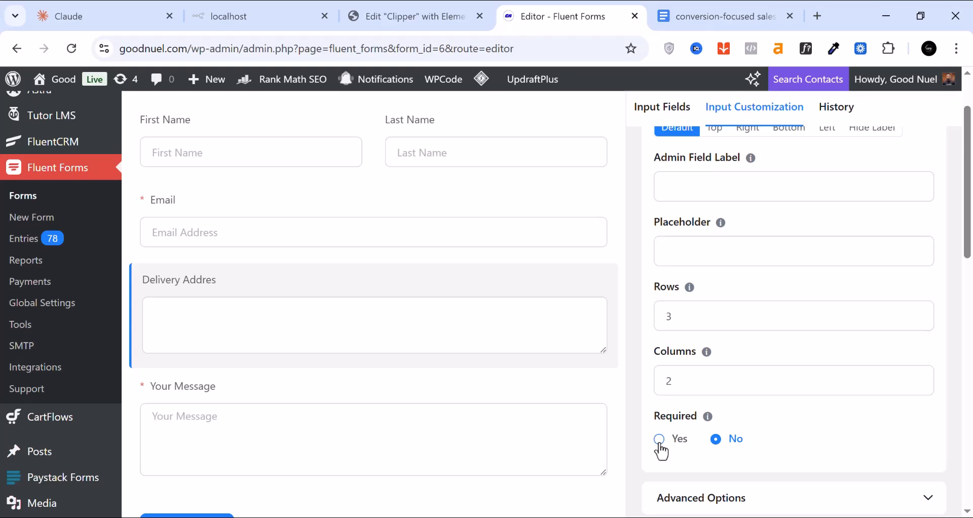
Delete the Email field and confirm its removal
{"action": "scroll", "coordinate": [275, 385], "scroll_direction": "up", "scroll_amount": 2}
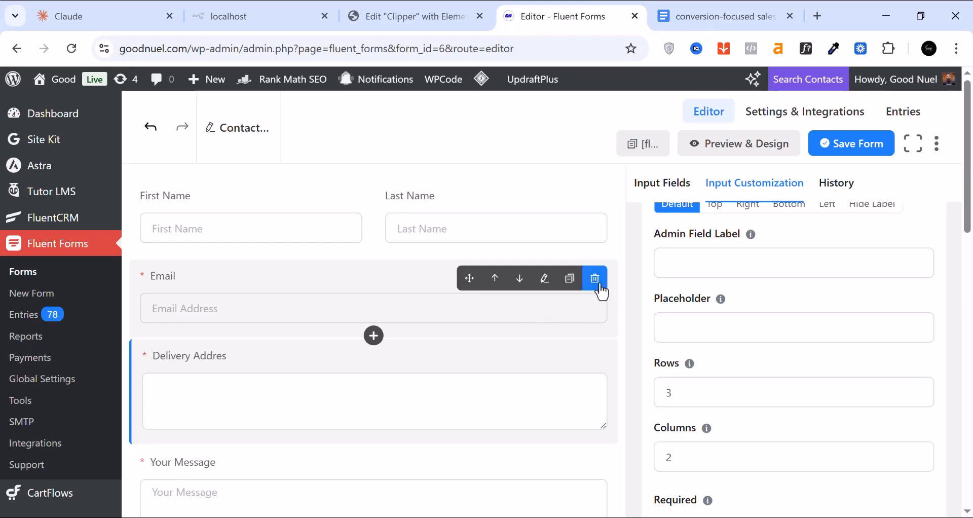
{"action": "left_click", "coordinate": [596, 280]}
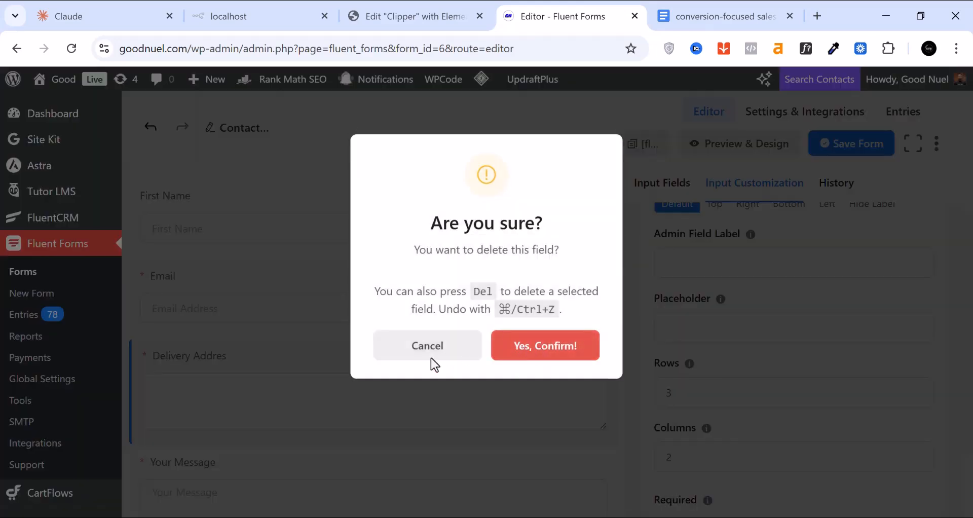
{"action": "key", "text": "Return"}
{"action": "scroll", "coordinate": [380, 365], "scroll_direction": "down", "scroll_amount": 2}
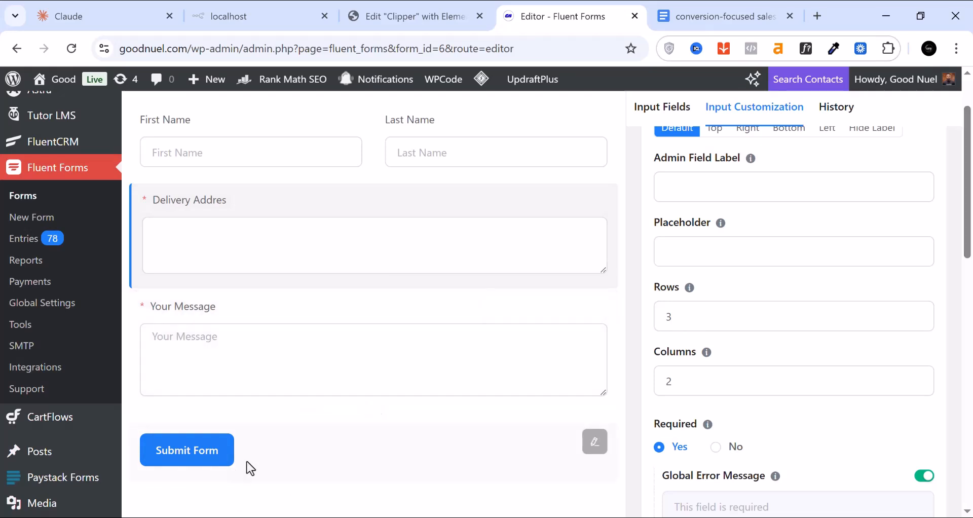
{"action": "left_click", "coordinate": [592, 455]}
Change the submit button text to 'Complete Order', keeping medium size and left alignment
{"action": "left_click", "coordinate": [716, 343]}
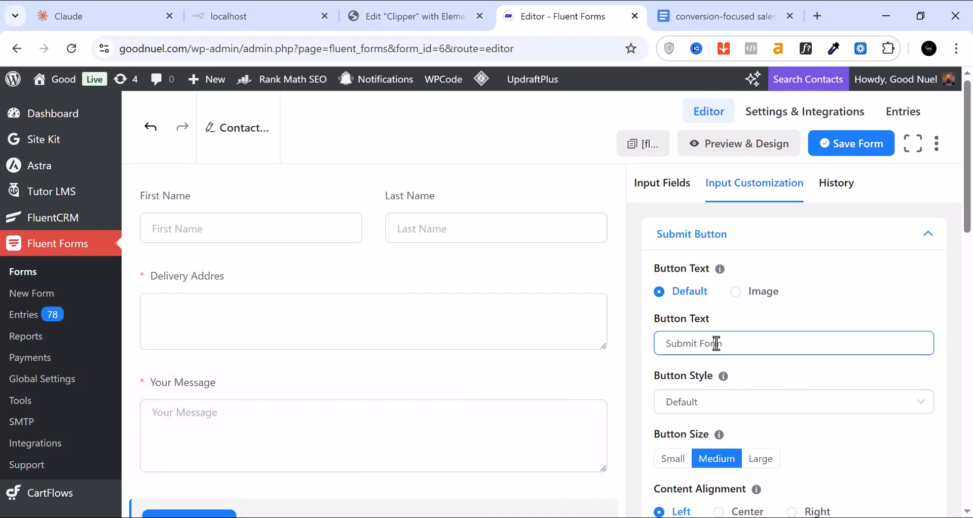
{"action": "triple_click", "coordinate": [716, 343]}
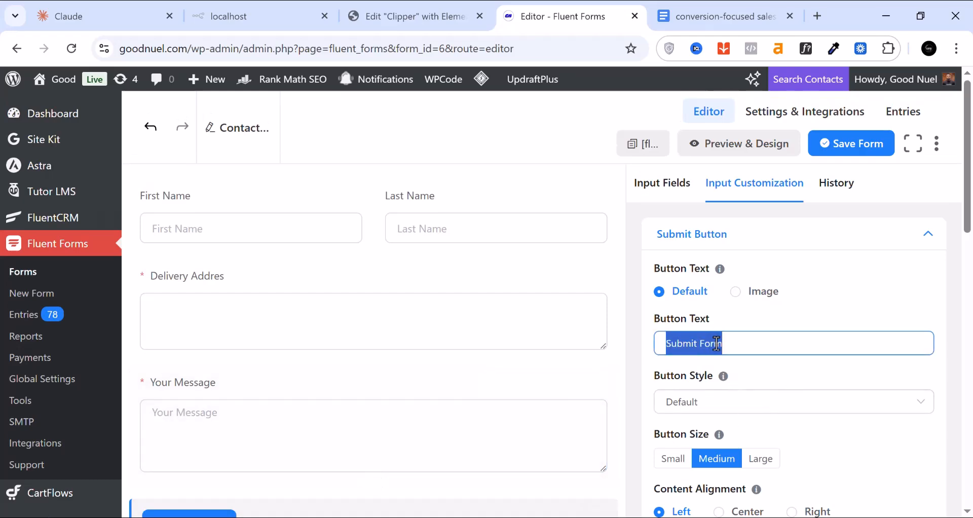
{"action": "type", "text": "Complete Order"}
{"action": "scroll", "coordinate": [714, 430], "scroll_direction": "down", "scroll_amount": 1}
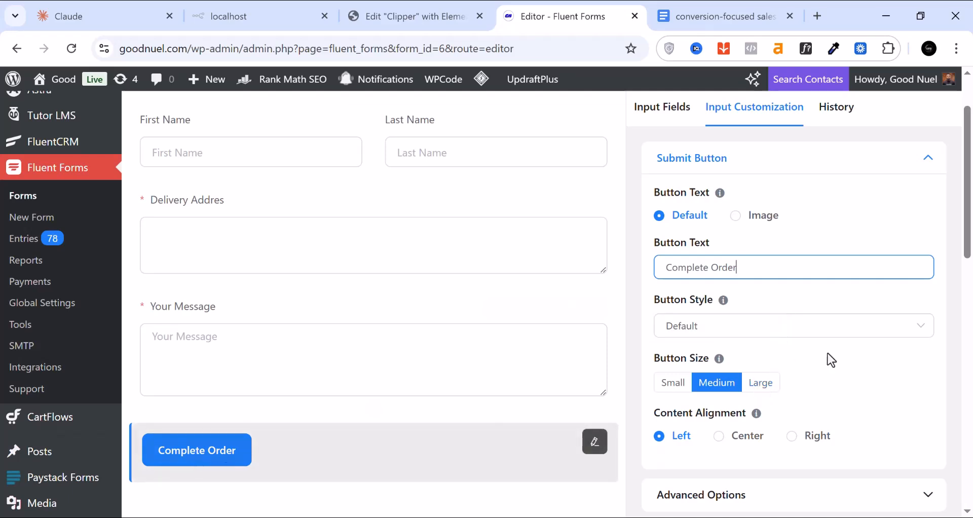
{"action": "left_click", "coordinate": [762, 390]}
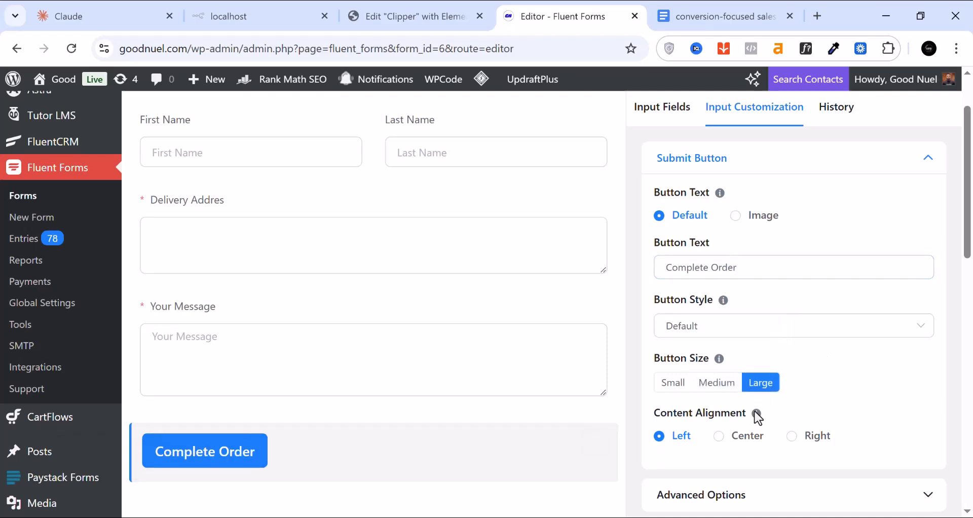
{"action": "left_click", "coordinate": [720, 437]}
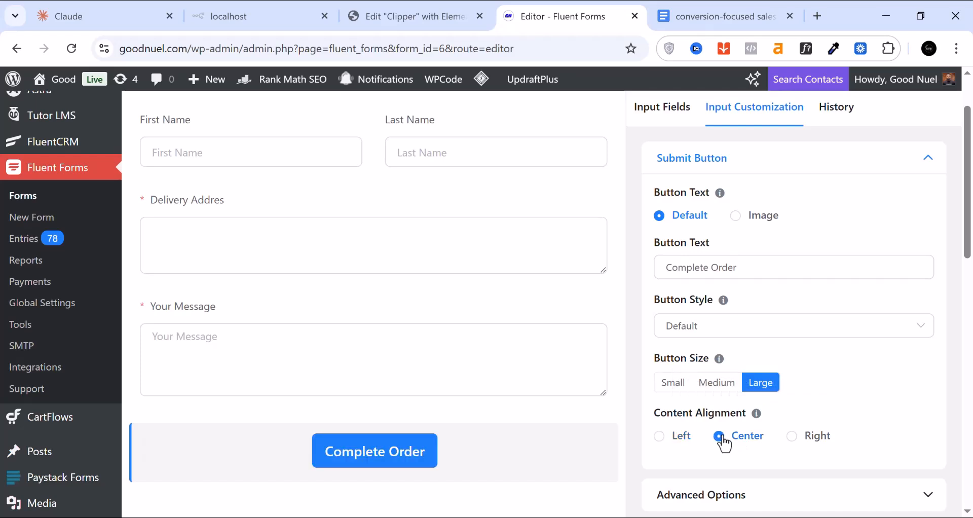
{"action": "left_click", "coordinate": [667, 444]}
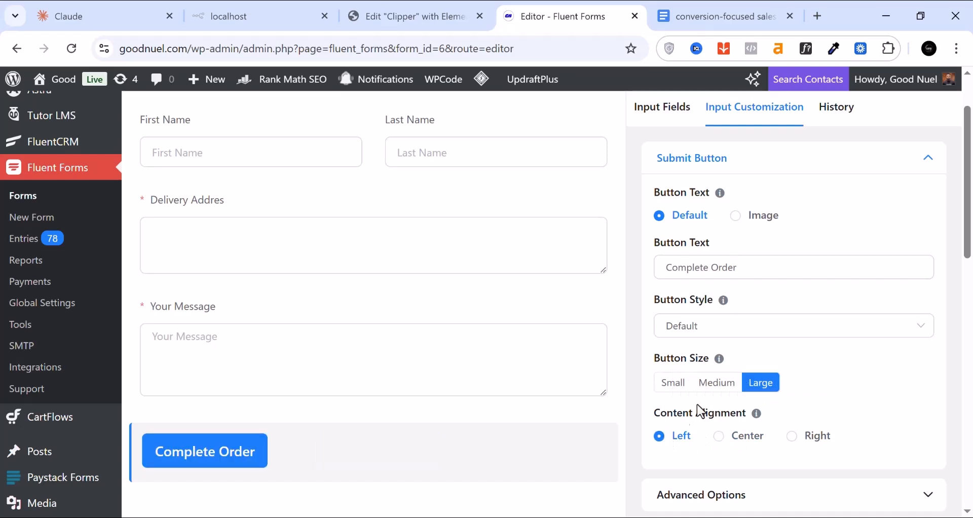
{"action": "left_click", "coordinate": [718, 392]}
Leave the button style unchanged and save the form
{"action": "left_click", "coordinate": [750, 333]}
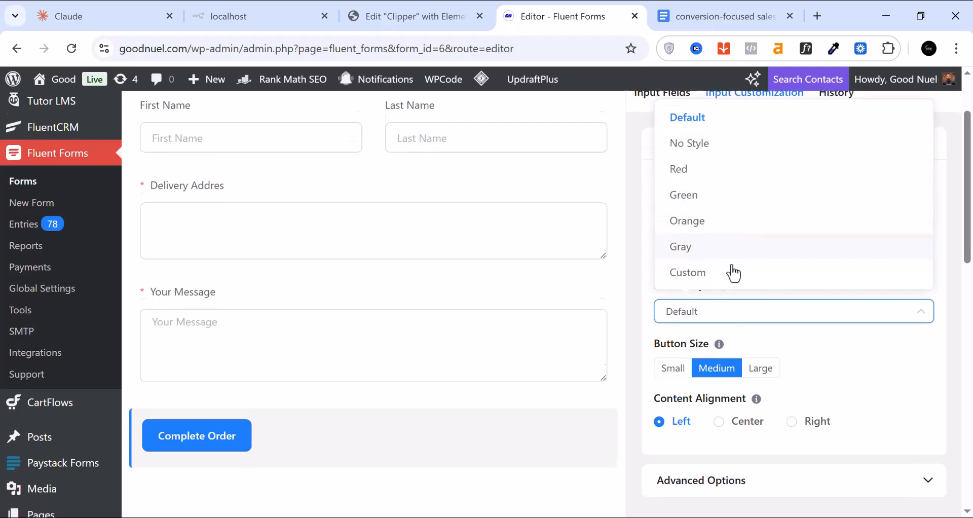
{"action": "scroll", "coordinate": [757, 353], "scroll_direction": "down", "scroll_amount": 3}
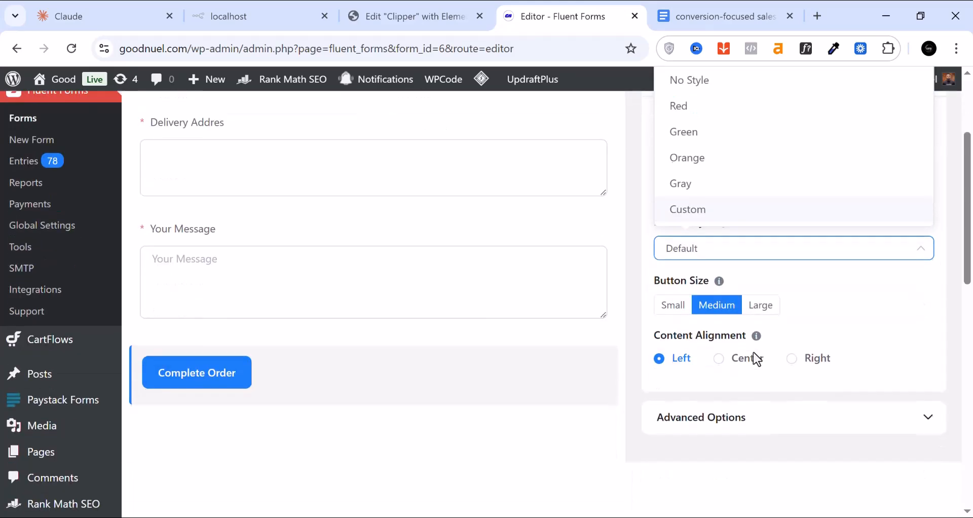
{"action": "scroll", "coordinate": [756, 360], "scroll_direction": "up", "scroll_amount": 3}
{"action": "scroll", "coordinate": [755, 361], "scroll_direction": "up", "scroll_amount": 2}
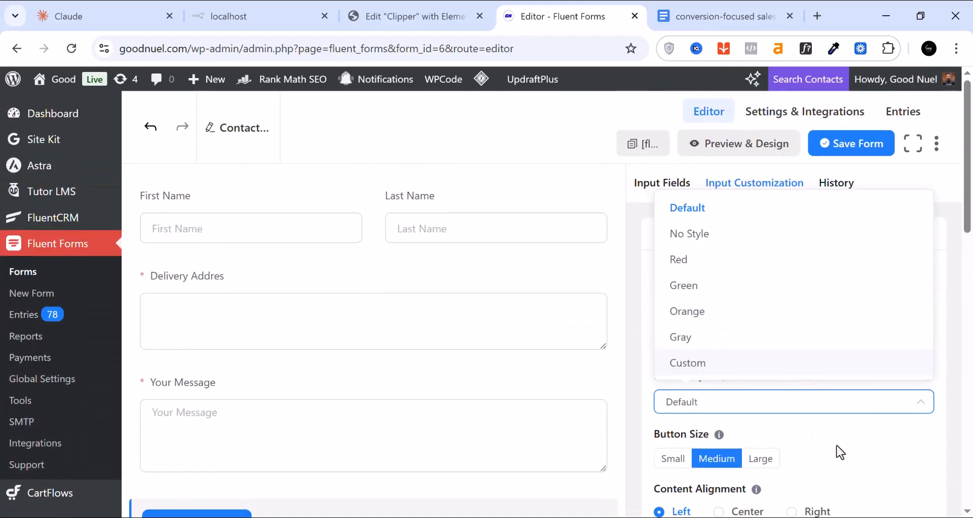
{"action": "left_click", "coordinate": [817, 417]}
{"action": "left_click", "coordinate": [859, 150]}
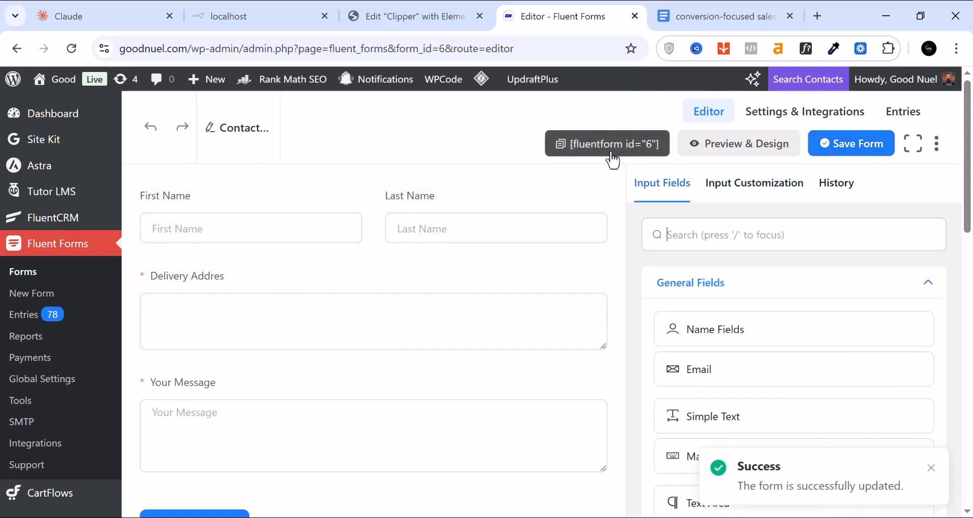
Copy the [fluentform id="6"] shortcode and go back to the Clipper page in Elementor
{"action": "left_click", "coordinate": [564, 152]}
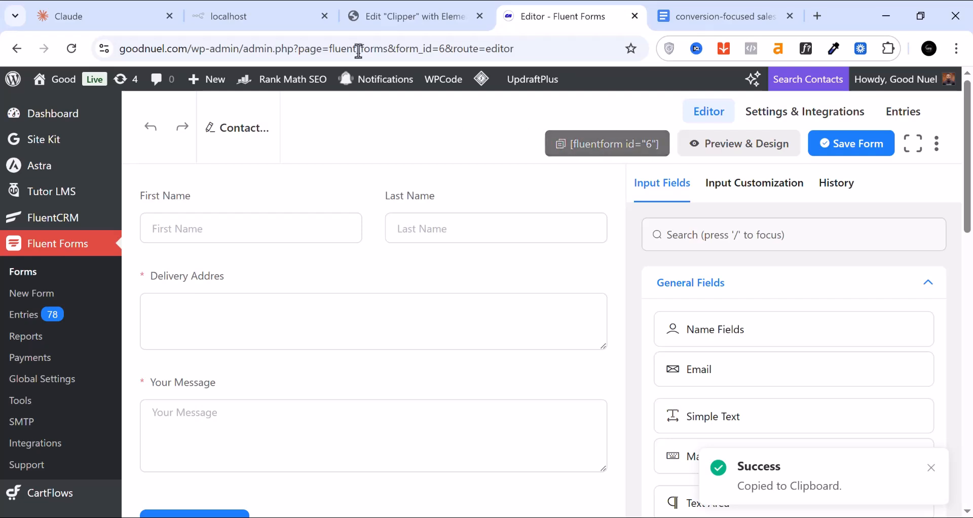
{"action": "left_click", "coordinate": [389, 17]}
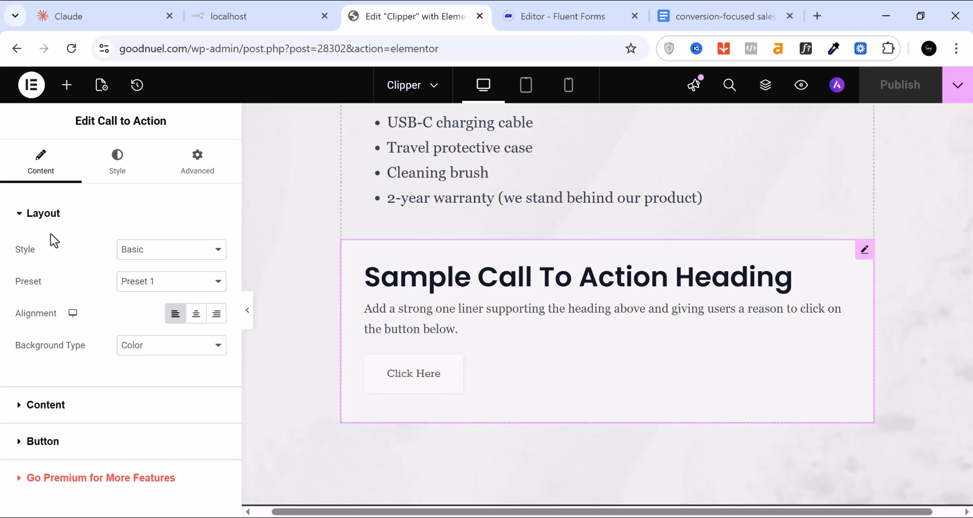
Add a Shortcode widget below the call-to-action block via the 'sh' widget search
{"action": "left_click", "coordinate": [67, 86]}
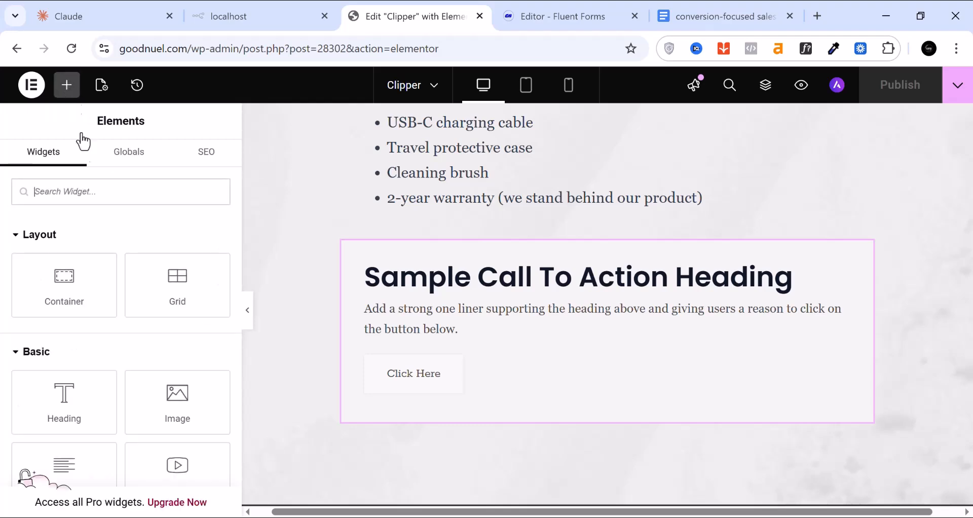
{"action": "left_click", "coordinate": [74, 193]}
{"action": "type", "text": "sh"}
{"action": "left_click_drag", "start_coordinate": [53, 472], "coordinate": [485, 422]}
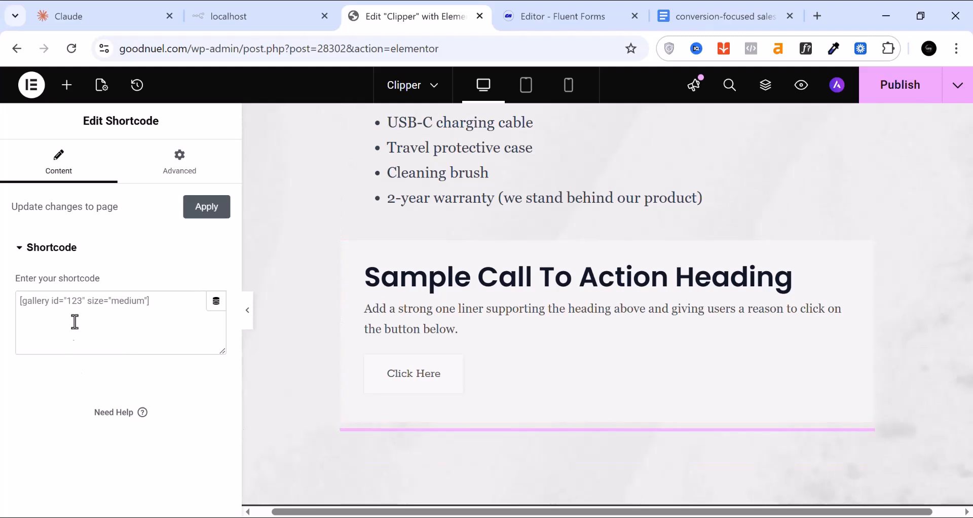
Paste [fluentform id="6"] into the shortcode field and publish the page
{"action": "right_click", "coordinate": [85, 299]}
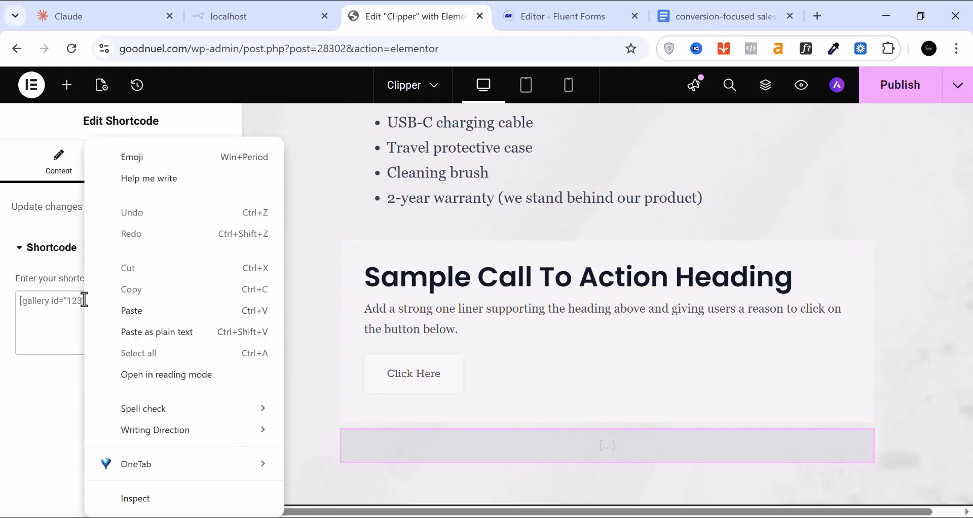
{"action": "left_click", "coordinate": [144, 314]}
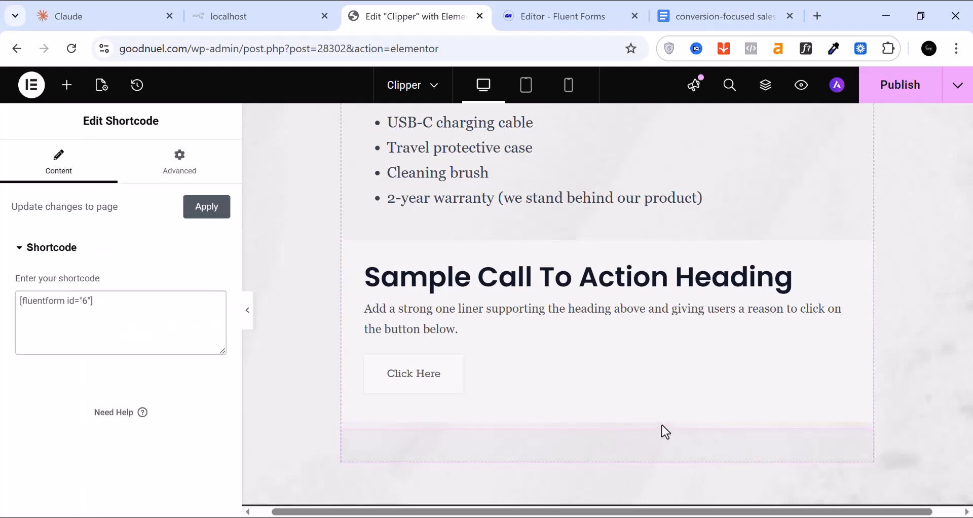
{"action": "scroll", "coordinate": [632, 427], "scroll_direction": "down", "scroll_amount": 2}
{"action": "scroll", "coordinate": [559, 417], "scroll_direction": "down", "scroll_amount": 6}
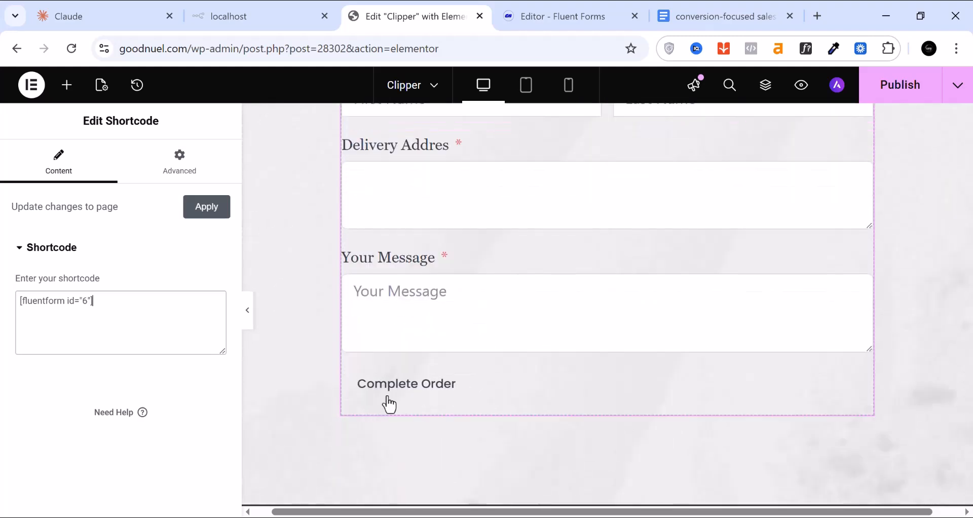
{"action": "left_click", "coordinate": [899, 93]}
Review the Clipper page and its embedded order form, then switch to the Fluent Forms tab
{"action": "scroll", "coordinate": [530, 367], "scroll_direction": "up", "scroll_amount": 2}
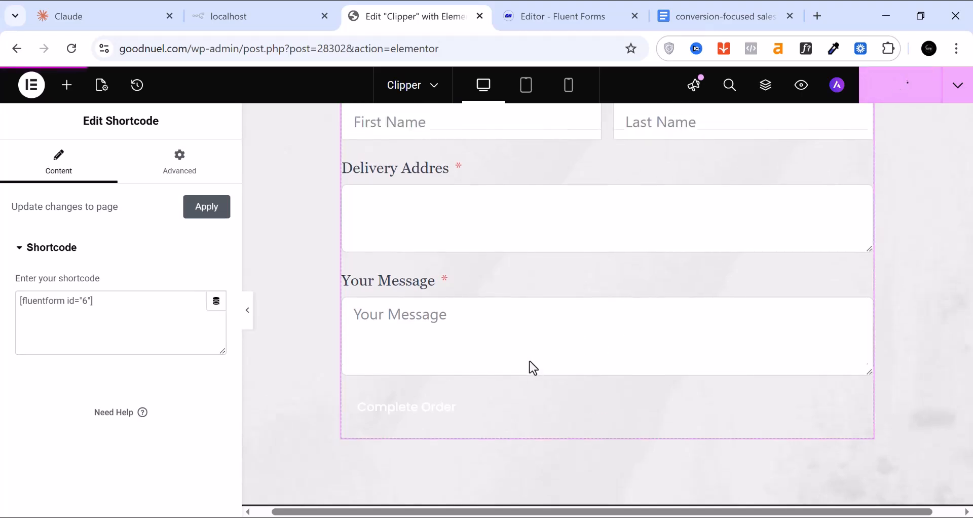
{"action": "scroll", "coordinate": [604, 395], "scroll_direction": "up", "scroll_amount": 2}
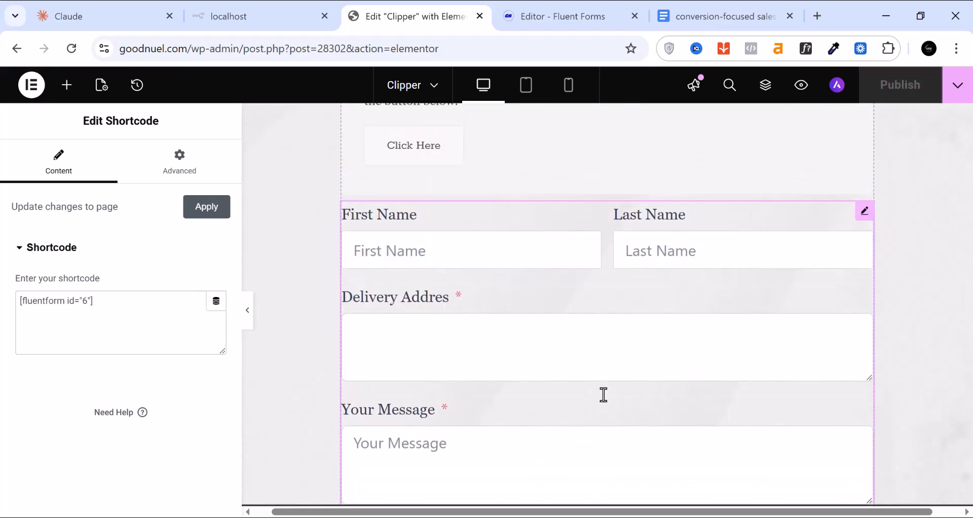
{"action": "scroll", "coordinate": [604, 394], "scroll_direction": "up", "scroll_amount": 8}
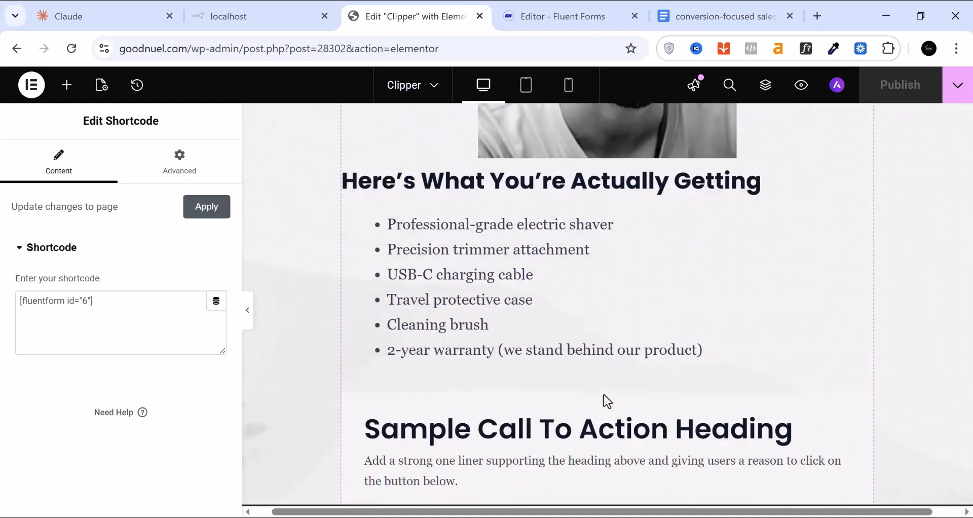
{"action": "scroll", "coordinate": [604, 395], "scroll_direction": "up", "scroll_amount": 15}
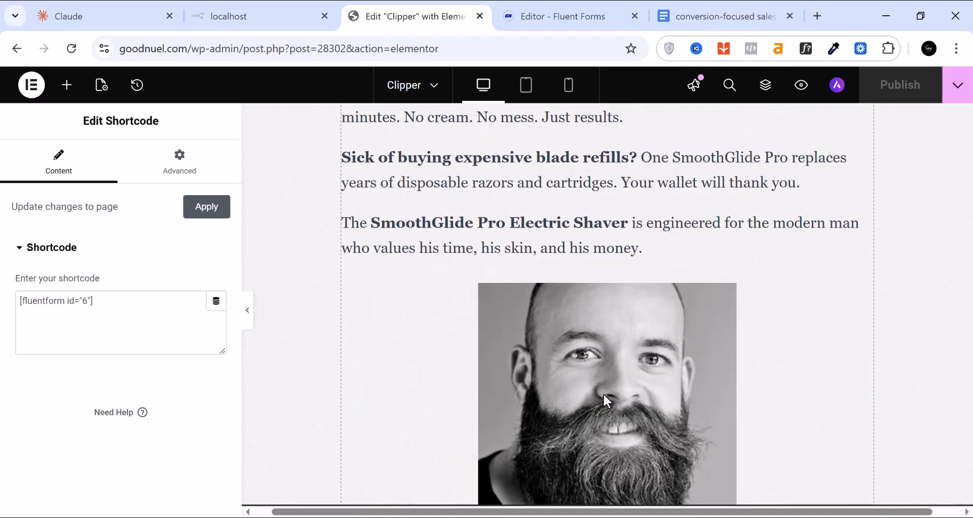
{"action": "scroll", "coordinate": [604, 394], "scroll_direction": "up", "scroll_amount": 12}
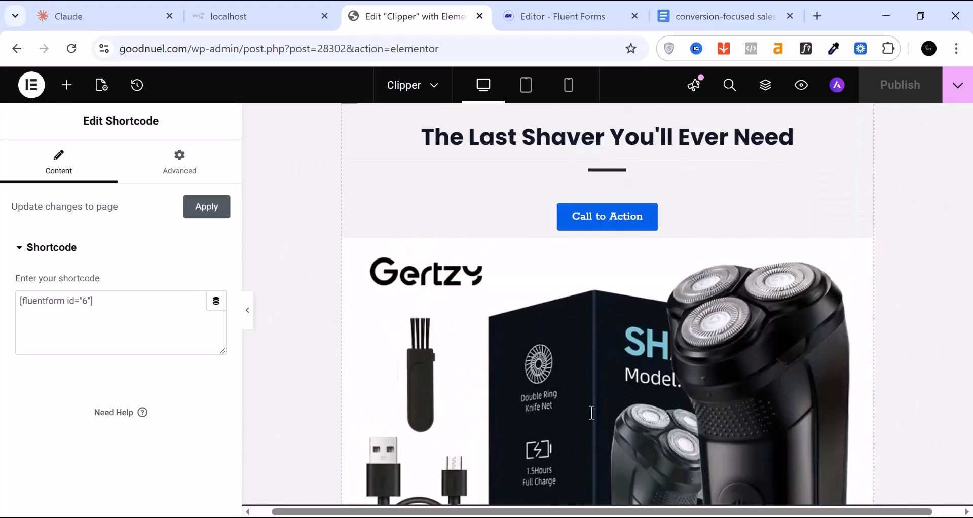
{"action": "scroll", "coordinate": [608, 400], "scroll_direction": "up", "scroll_amount": 3}
{"action": "scroll", "coordinate": [627, 378], "scroll_direction": "down", "scroll_amount": 15}
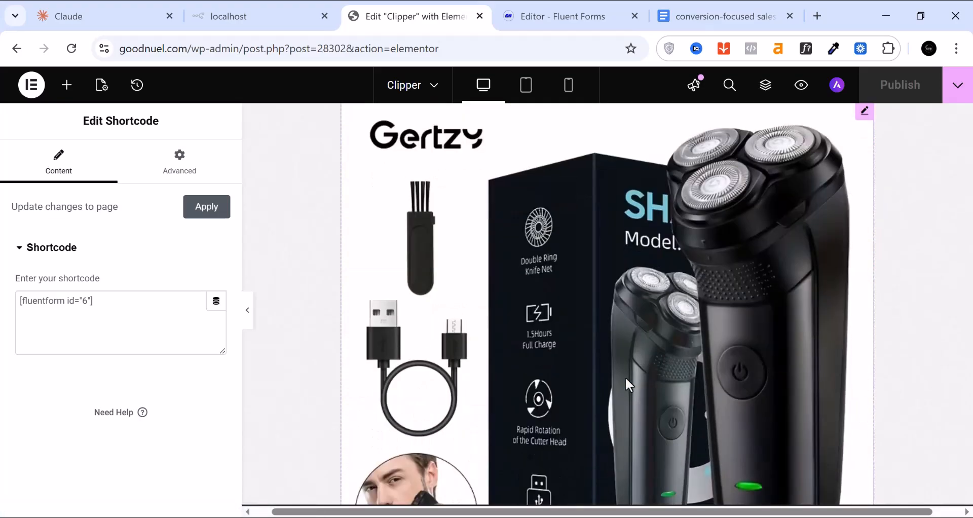
{"action": "scroll", "coordinate": [629, 385], "scroll_direction": "down", "scroll_amount": 20}
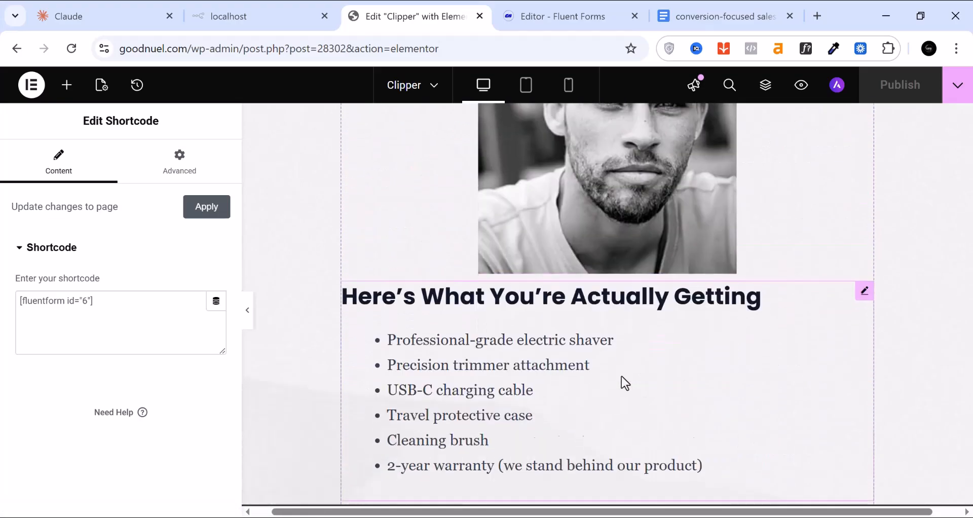
{"action": "scroll", "coordinate": [625, 383], "scroll_direction": "down", "scroll_amount": 6}
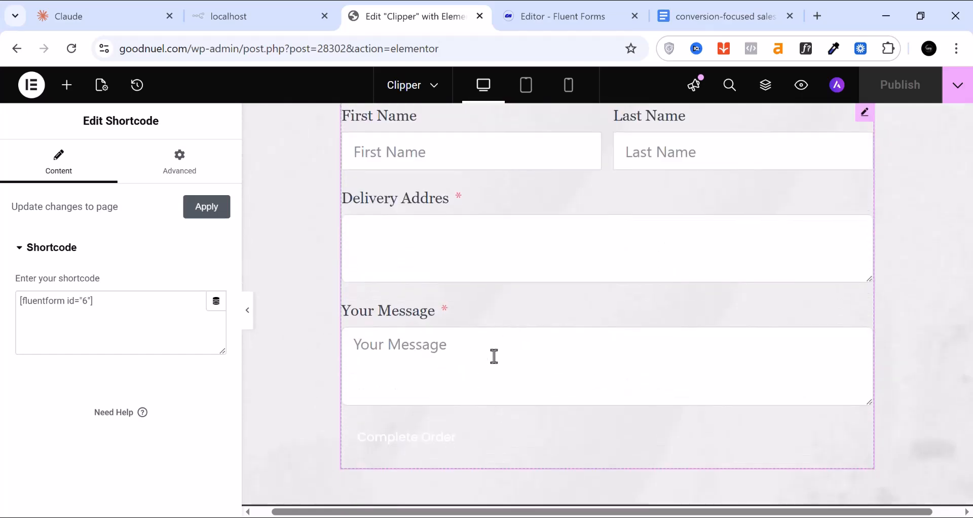
{"action": "scroll", "coordinate": [426, 333], "scroll_direction": "up", "scroll_amount": 2}
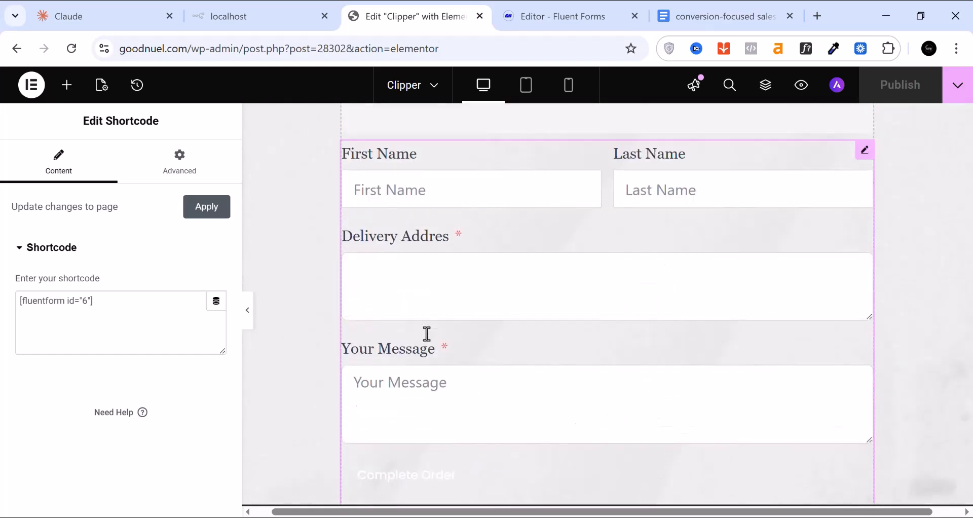
{"action": "scroll", "coordinate": [427, 333], "scroll_direction": "up", "scroll_amount": 2}
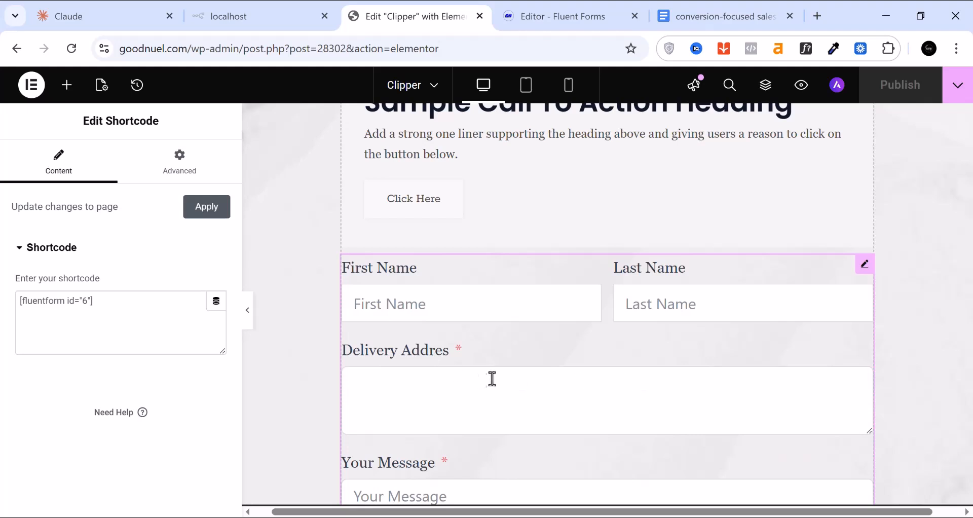
{"action": "scroll", "coordinate": [493, 376], "scroll_direction": "down", "scroll_amount": 6}
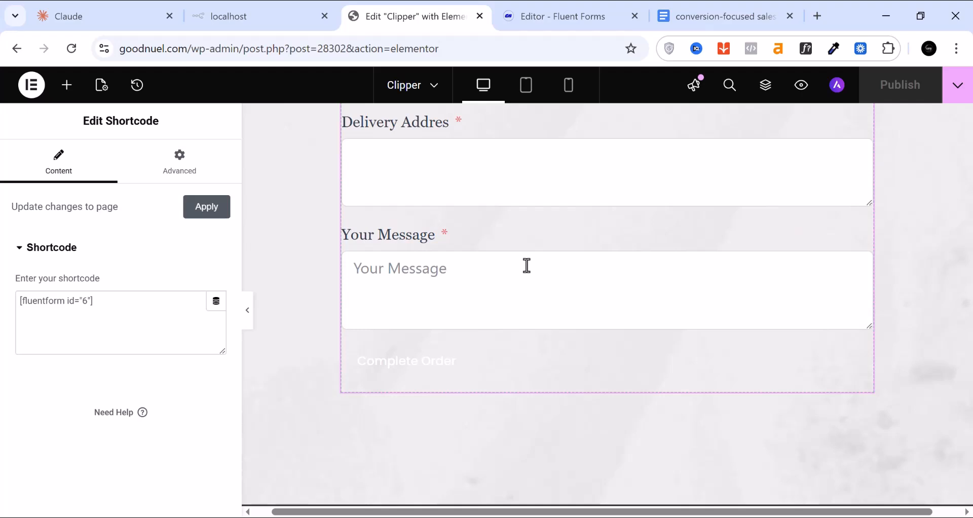
{"action": "scroll", "coordinate": [531, 259], "scroll_direction": "up", "scroll_amount": 12}
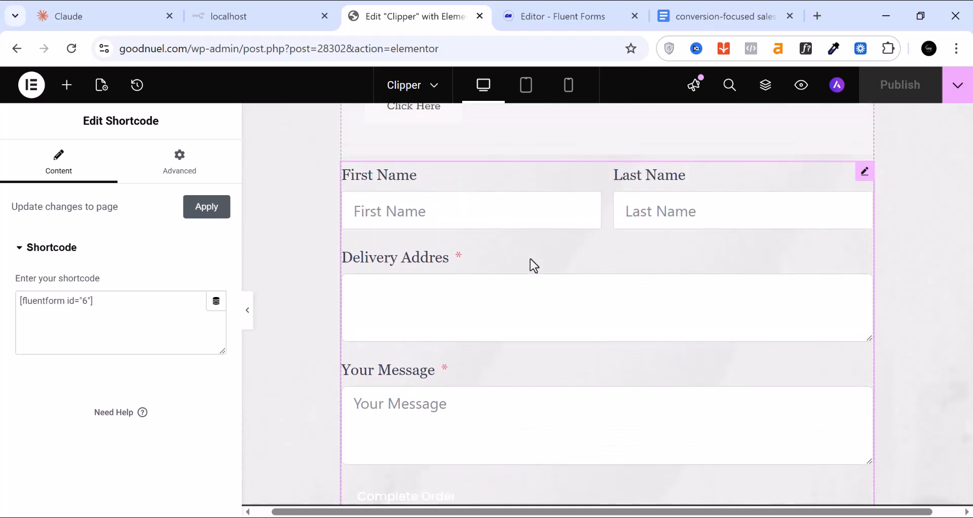
{"action": "scroll", "coordinate": [529, 260], "scroll_direction": "up", "scroll_amount": 6}
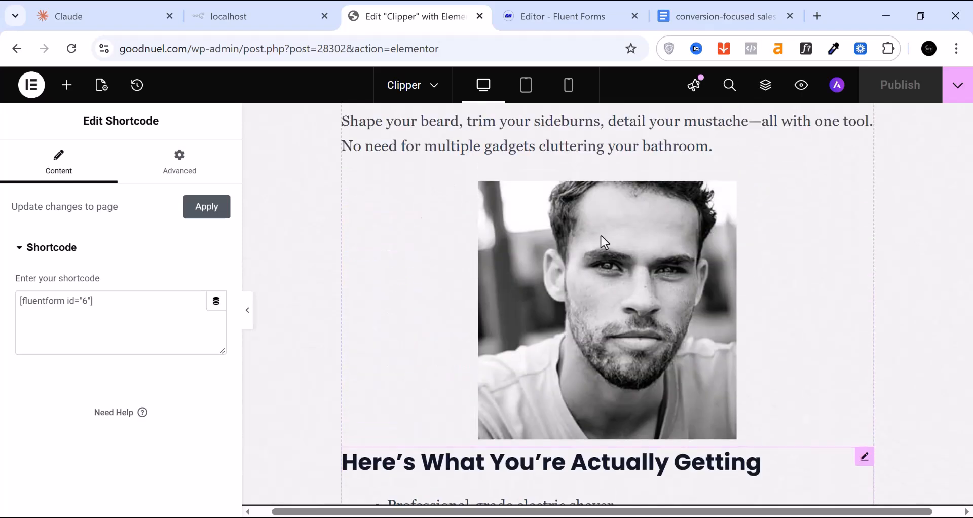
{"action": "left_click", "coordinate": [576, 19]}
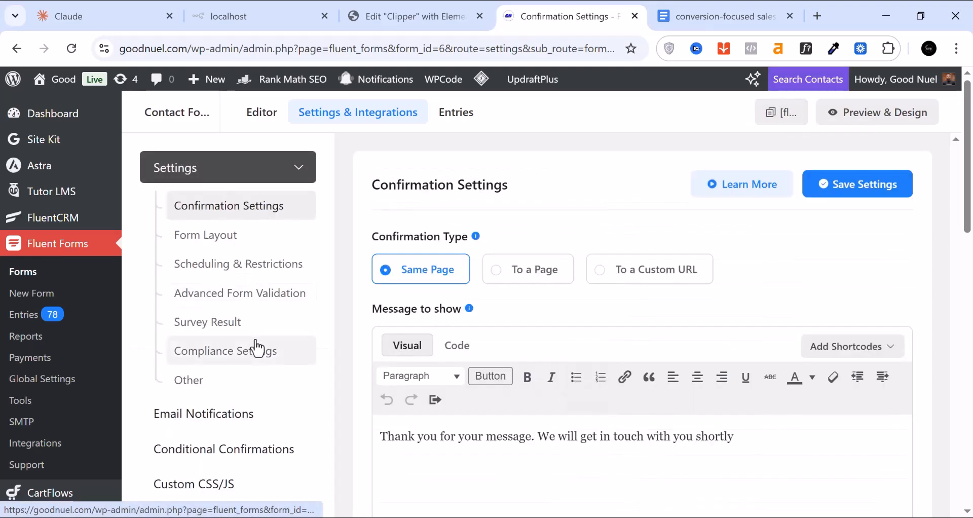
Set form 6's confirmation to redirect To a Custom URL, GOODNUEL.COM, and save settings
{"action": "scroll", "coordinate": [260, 347], "scroll_direction": "down", "scroll_amount": 3}
{"action": "scroll", "coordinate": [259, 347], "scroll_direction": "up", "scroll_amount": 2}
{"action": "scroll", "coordinate": [258, 347], "scroll_direction": "up", "scroll_amount": 1}
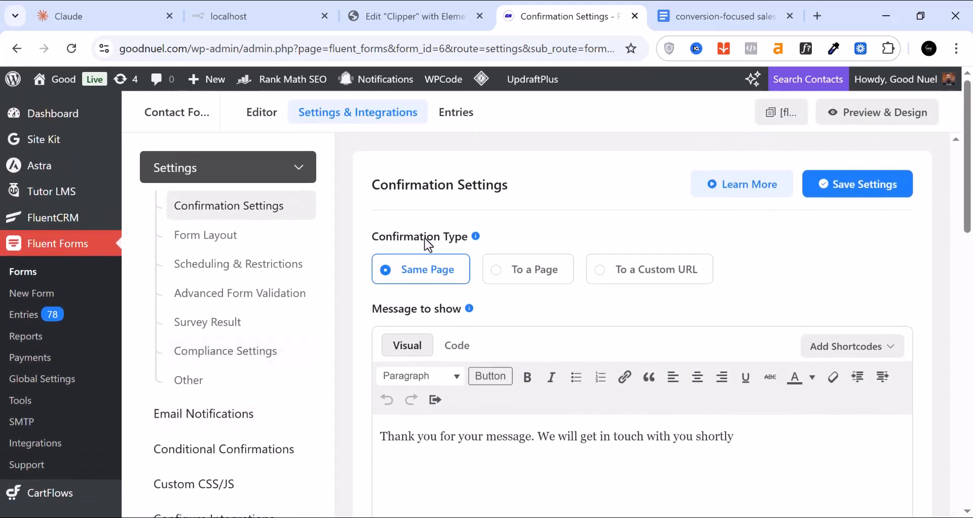
{"action": "left_click", "coordinate": [606, 280]}
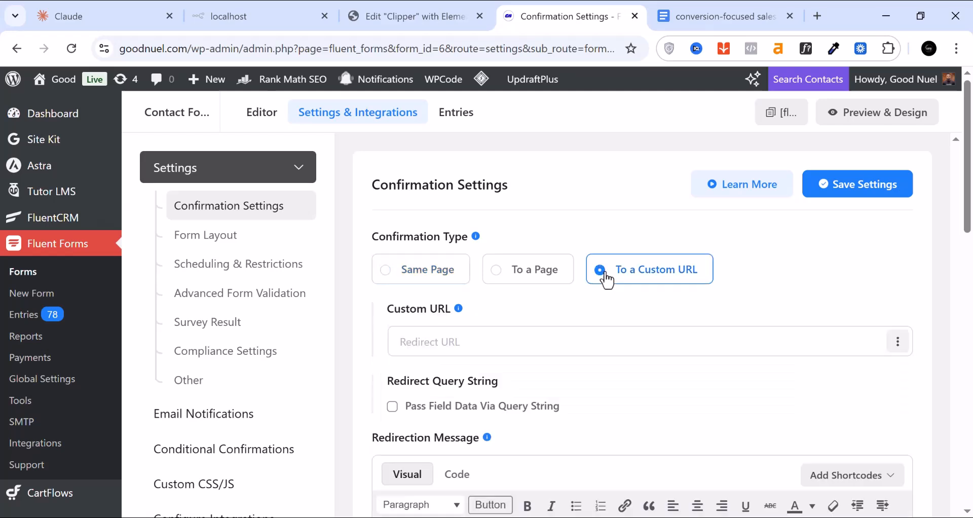
{"action": "left_click", "coordinate": [440, 342]}
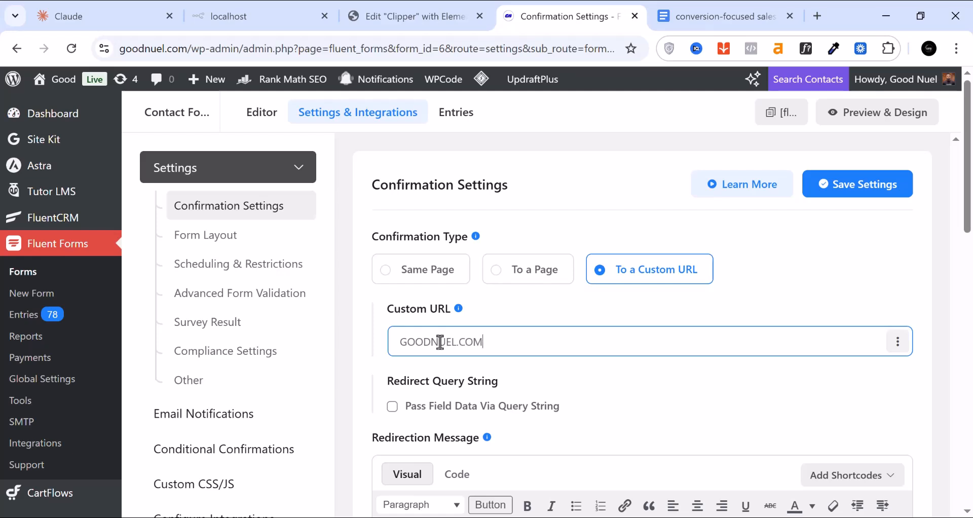
{"action": "left_click", "coordinate": [858, 189]}
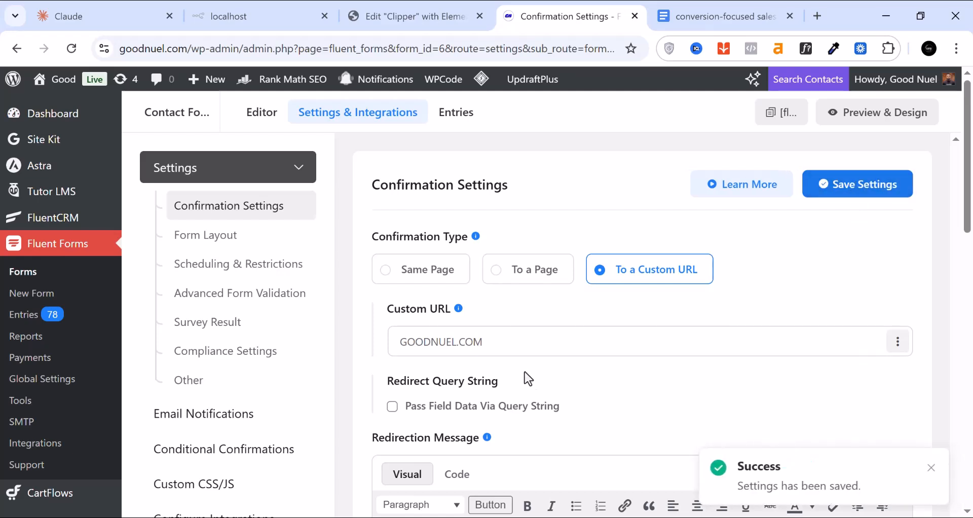
Return to the Elementor editor for the Clipper page
{"action": "scroll", "coordinate": [532, 374], "scroll_direction": "down", "scroll_amount": 2}
{"action": "scroll", "coordinate": [532, 374], "scroll_direction": "down", "scroll_amount": 3}
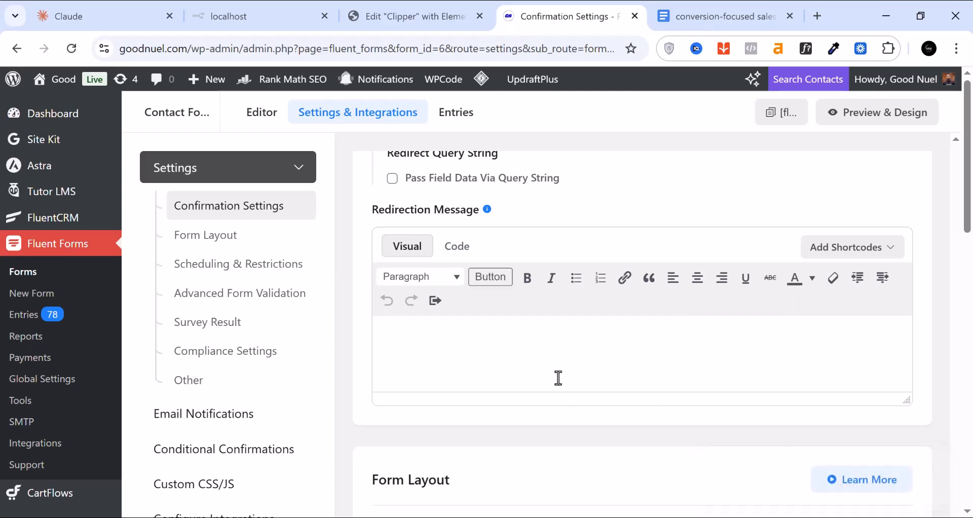
{"action": "left_click", "coordinate": [415, 24]}
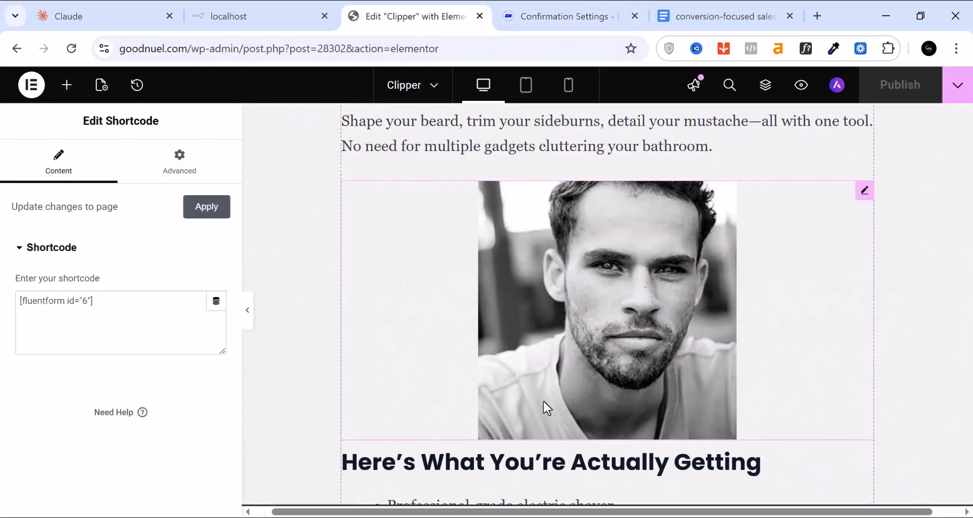
Select the hero section with 'The Last Shaver You'll Ever Need' heading for editing
{"action": "scroll", "coordinate": [544, 400], "scroll_direction": "up", "scroll_amount": 1}
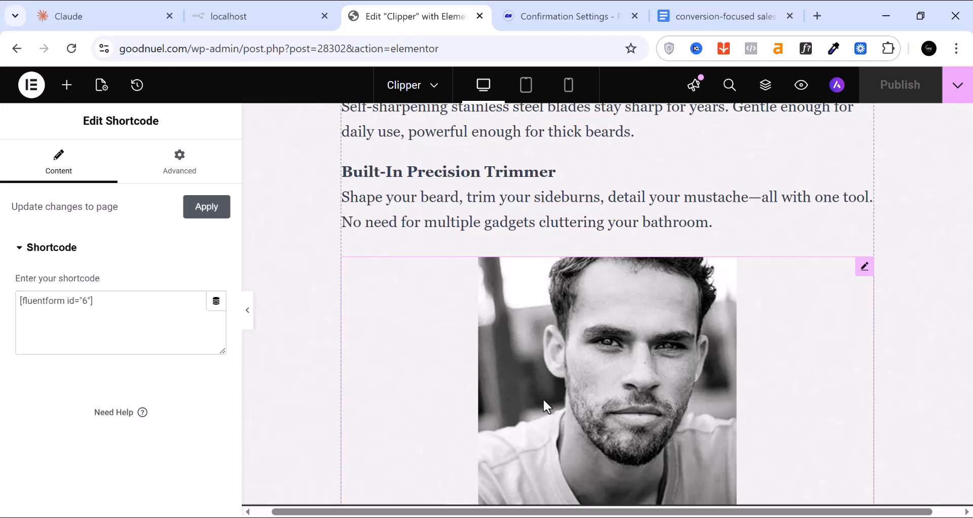
{"action": "scroll", "coordinate": [543, 397], "scroll_direction": "up", "scroll_amount": 10}
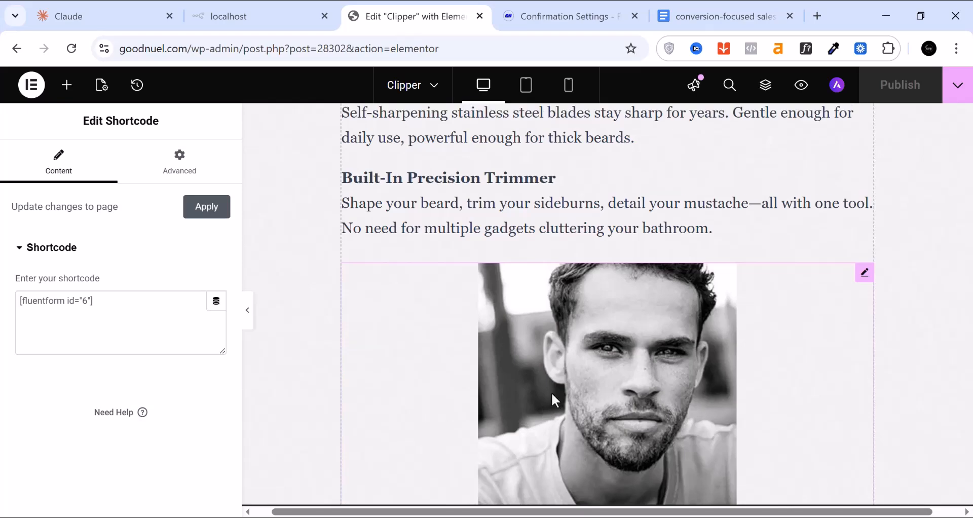
{"action": "scroll", "coordinate": [552, 393], "scroll_direction": "up", "scroll_amount": 12}
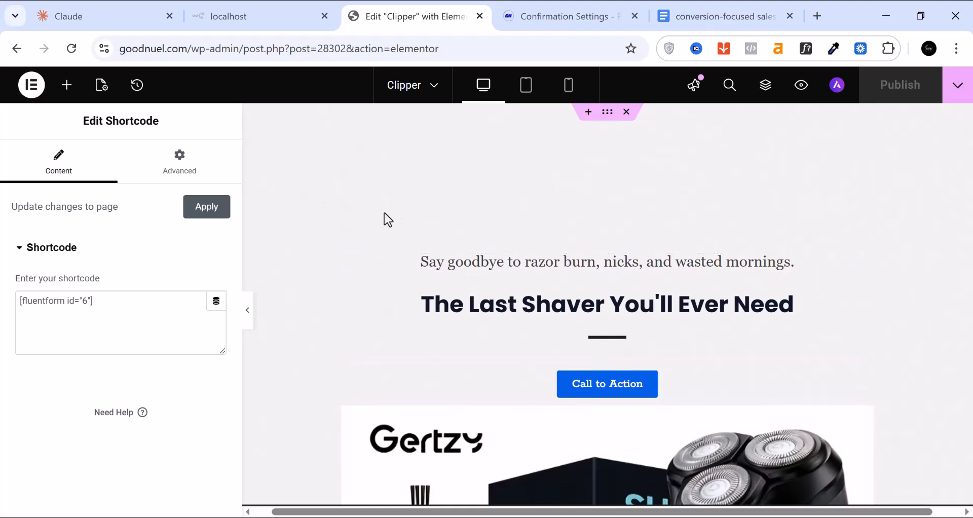
{"action": "left_click", "coordinate": [608, 112]}
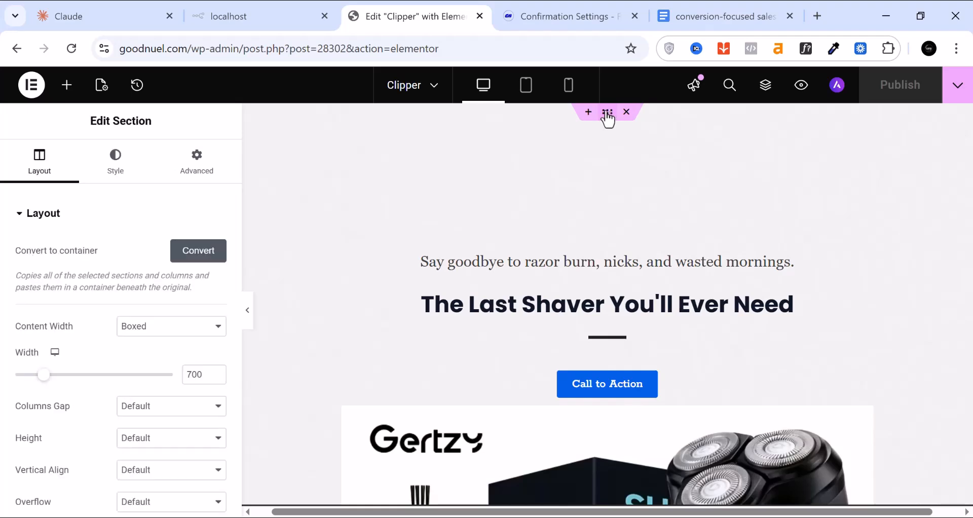
Remove the hero section's background image, keeping the classic background type with its colour setting
{"action": "left_click", "coordinate": [120, 173]}
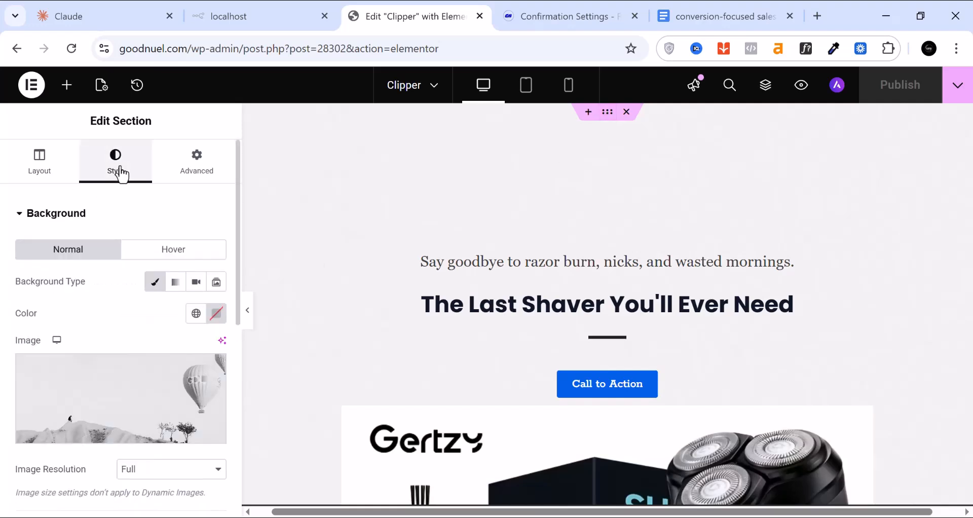
{"action": "mouse_move", "coordinate": [101, 426]}
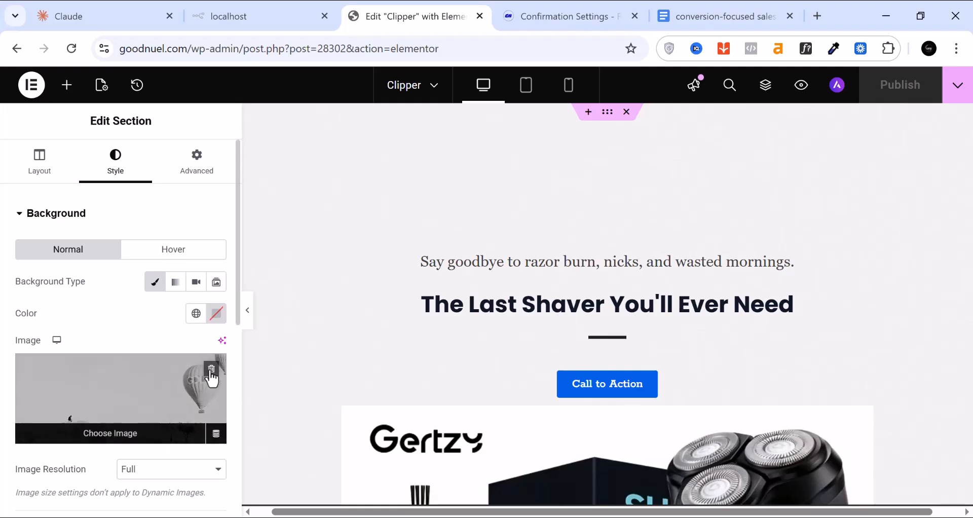
{"action": "left_click", "coordinate": [211, 370]}
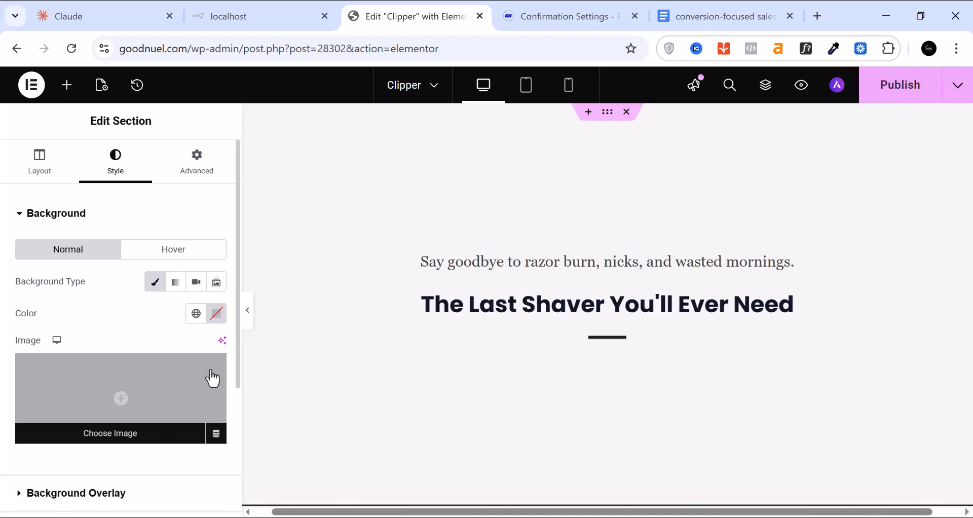
{"action": "scroll", "coordinate": [638, 366], "scroll_direction": "down", "scroll_amount": 9}
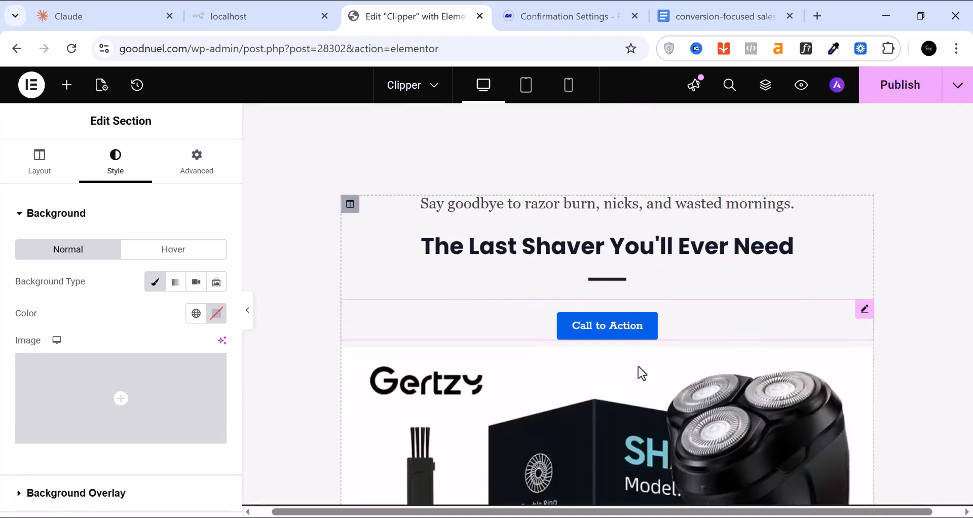
{"action": "scroll", "coordinate": [633, 357], "scroll_direction": "up", "scroll_amount": 8}
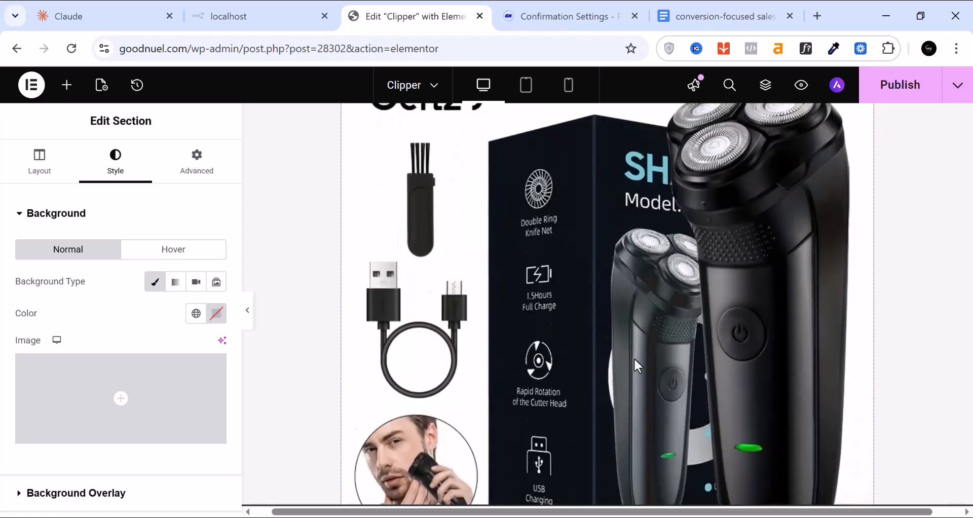
{"action": "scroll", "coordinate": [354, 370], "scroll_direction": "down", "scroll_amount": 2}
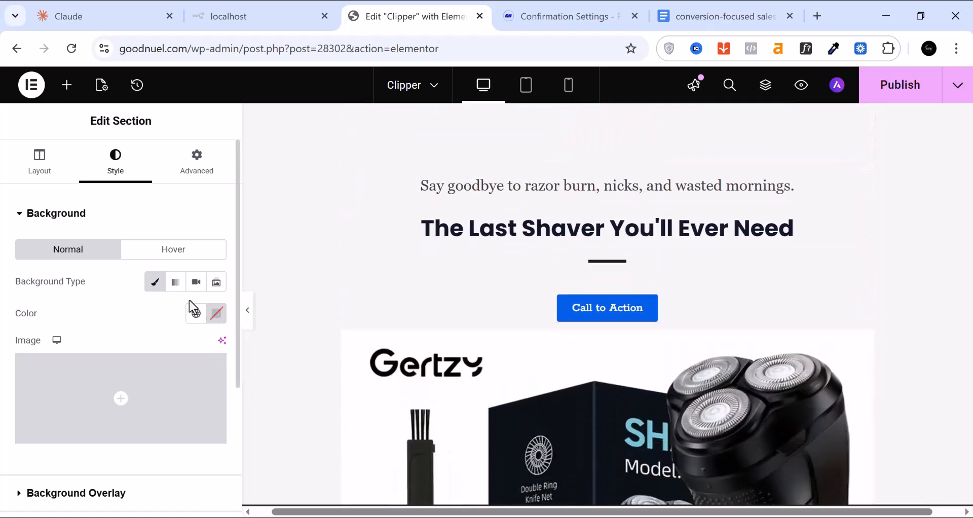
{"action": "left_click", "coordinate": [155, 287]}
{"action": "left_click", "coordinate": [156, 284]}
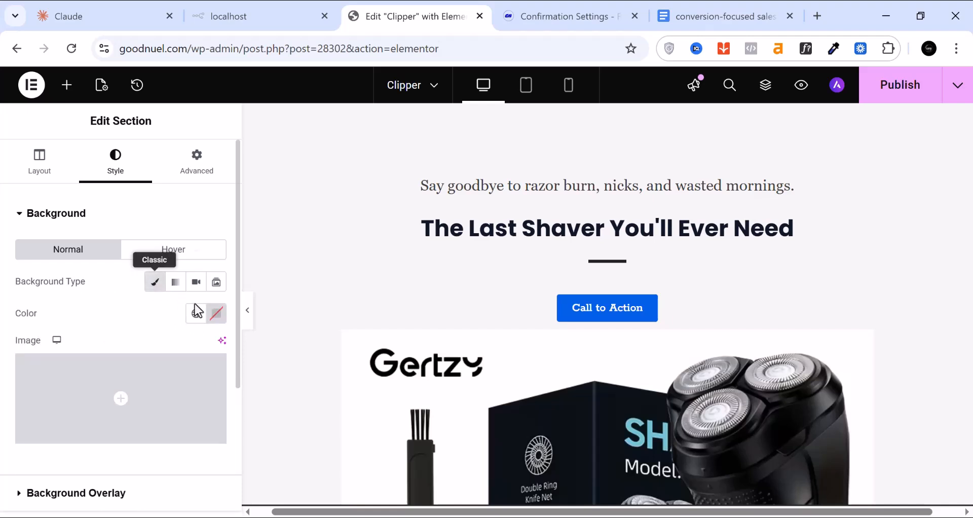
{"action": "left_click", "coordinate": [223, 317]}
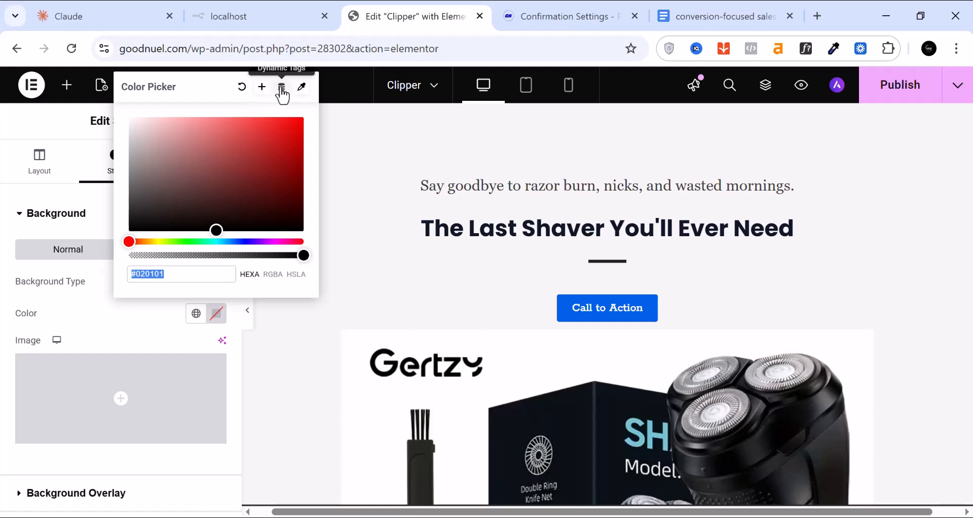
Apply the Brown global colour to the hero background
{"action": "left_click", "coordinate": [197, 318]}
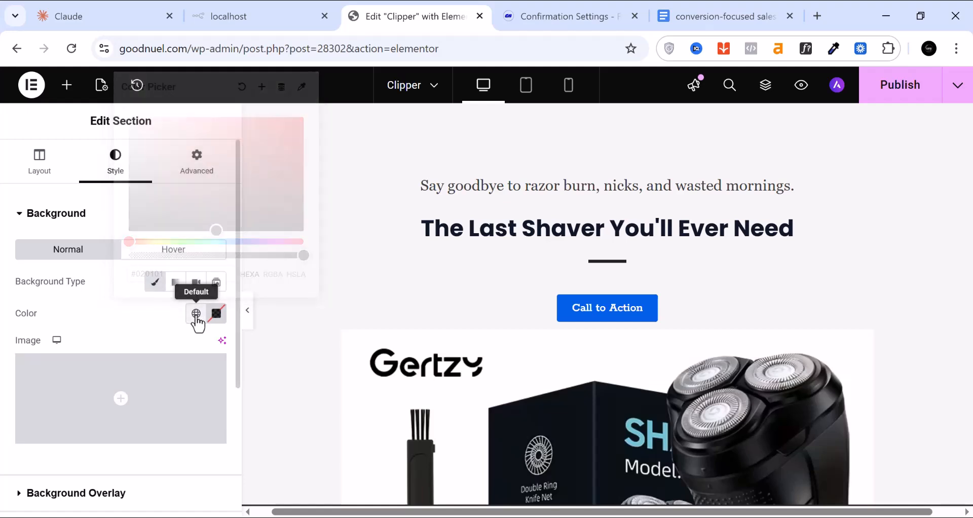
{"action": "scroll", "coordinate": [163, 240], "scroll_direction": "down", "scroll_amount": 6}
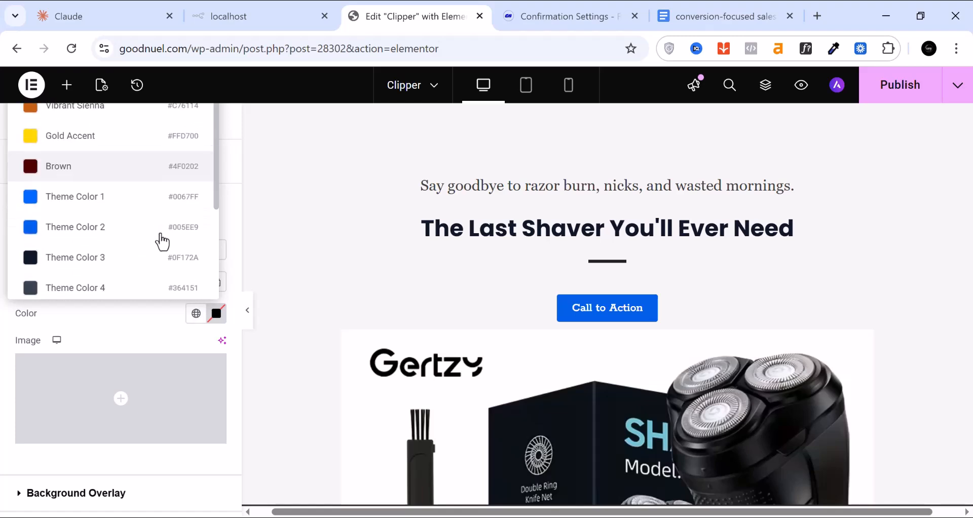
{"action": "scroll", "coordinate": [160, 245], "scroll_direction": "down", "scroll_amount": 2}
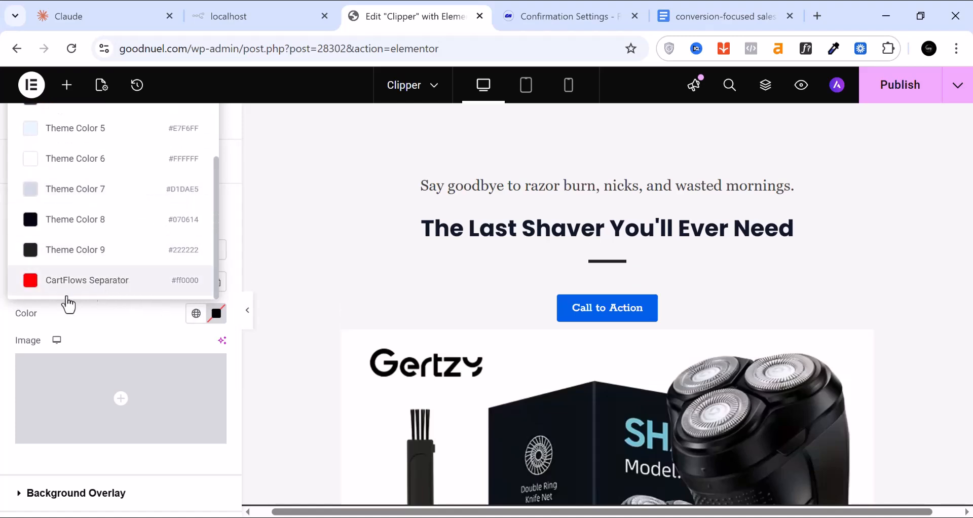
{"action": "scroll", "coordinate": [121, 294], "scroll_direction": "up", "scroll_amount": 6}
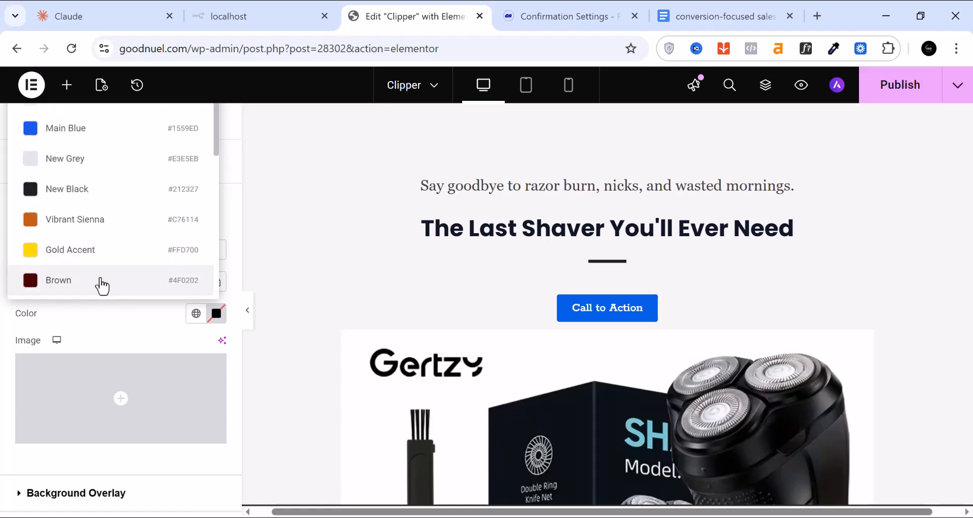
{"action": "left_click", "coordinate": [101, 283]}
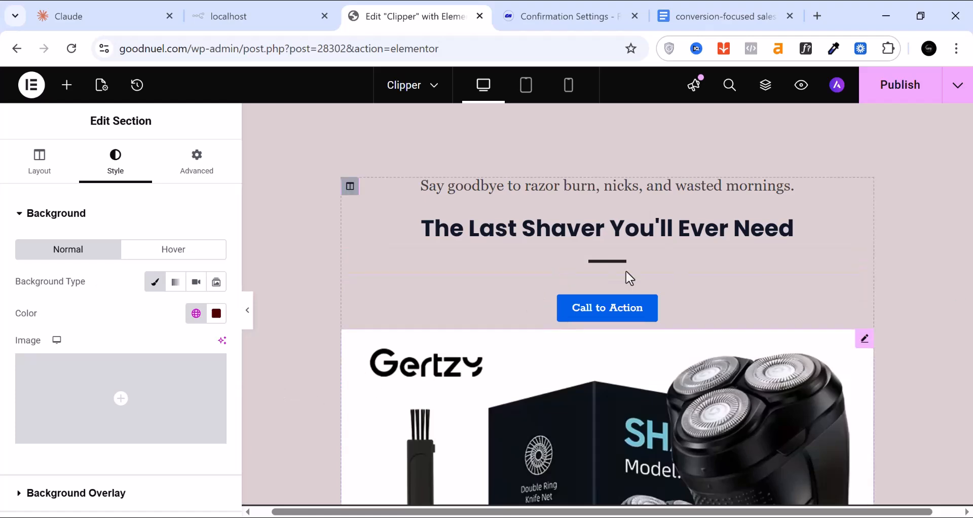
{"action": "scroll", "coordinate": [630, 271], "scroll_direction": "down", "scroll_amount": 3}
{"action": "scroll", "coordinate": [586, 290], "scroll_direction": "up", "scroll_amount": 1}
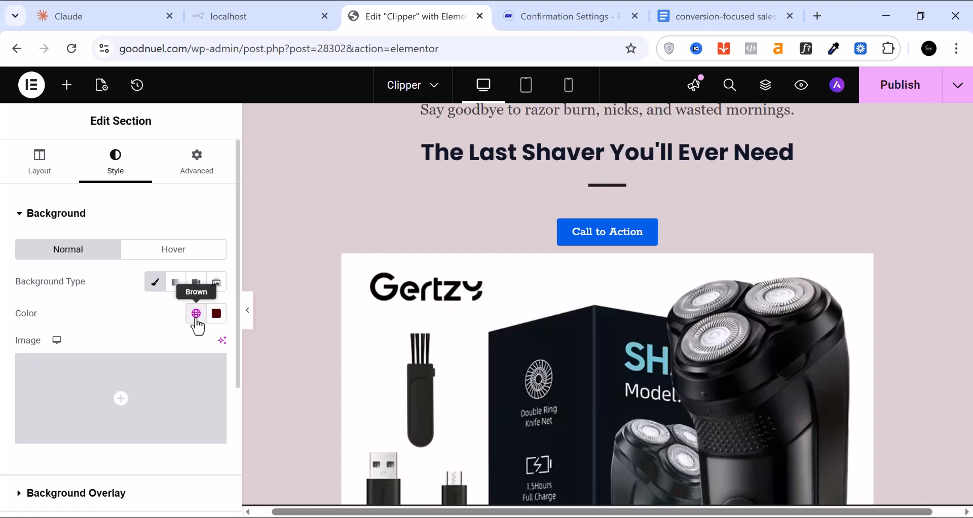
Switch the hero background to global Theme Color 6 (#FFFFFF) and publish the page
{"action": "left_click", "coordinate": [196, 317]}
{"action": "scroll", "coordinate": [96, 246], "scroll_direction": "down", "scroll_amount": 5}
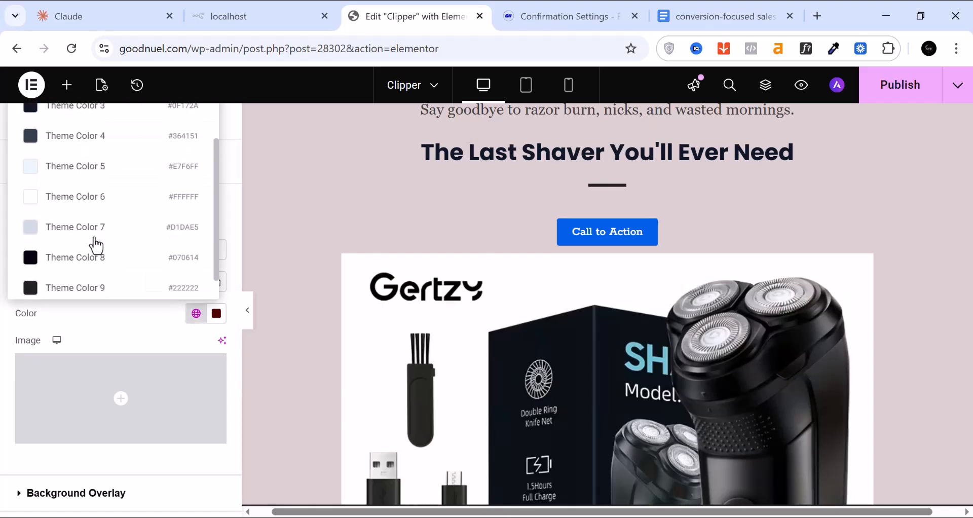
{"action": "left_click", "coordinate": [84, 209]}
{"action": "scroll", "coordinate": [574, 313], "scroll_direction": "up", "scroll_amount": 2}
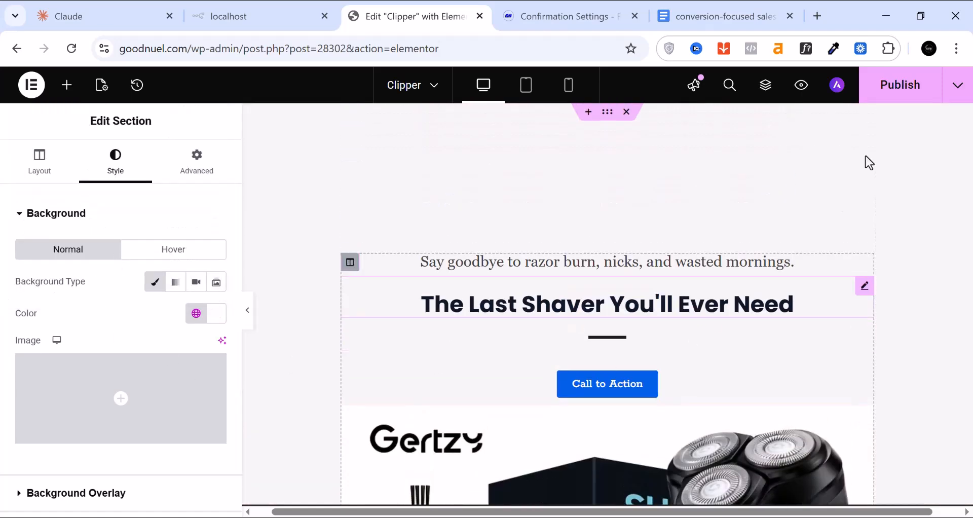
{"action": "left_click", "coordinate": [884, 96]}
Open the Call to Action button's settings and select its current link value
{"action": "scroll", "coordinate": [680, 311], "scroll_direction": "down", "scroll_amount": 1}
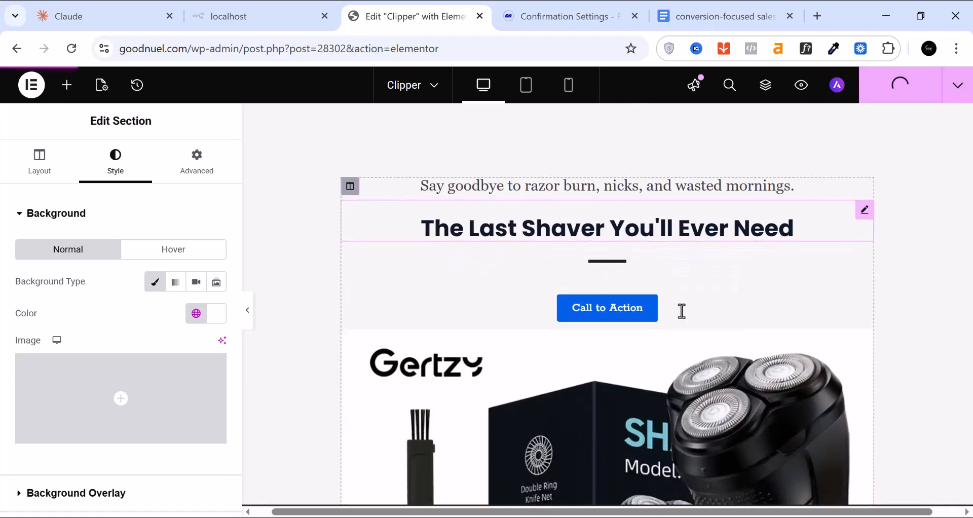
{"action": "scroll", "coordinate": [651, 313], "scroll_direction": "down", "scroll_amount": 5}
{"action": "scroll", "coordinate": [651, 313], "scroll_direction": "up", "scroll_amount": 5}
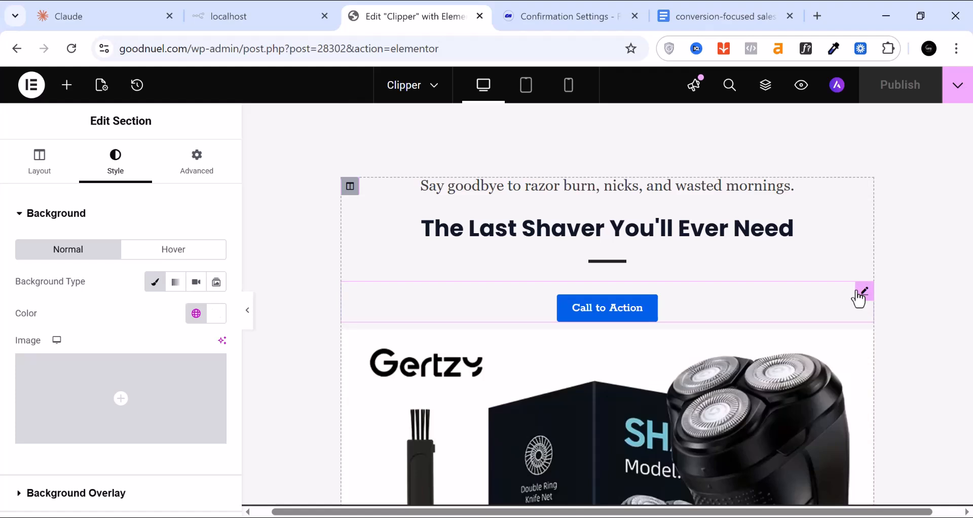
{"action": "left_click", "coordinate": [864, 293]}
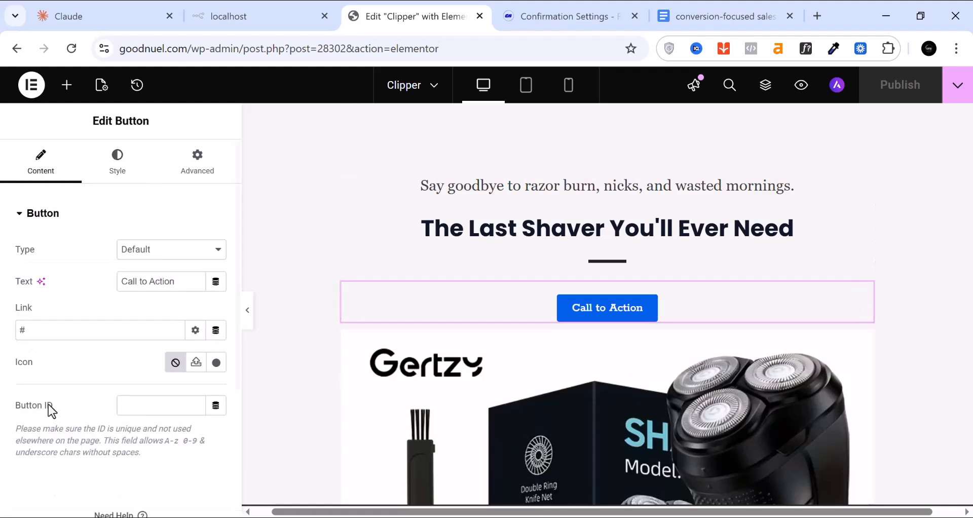
{"action": "double_click", "coordinate": [28, 334]}
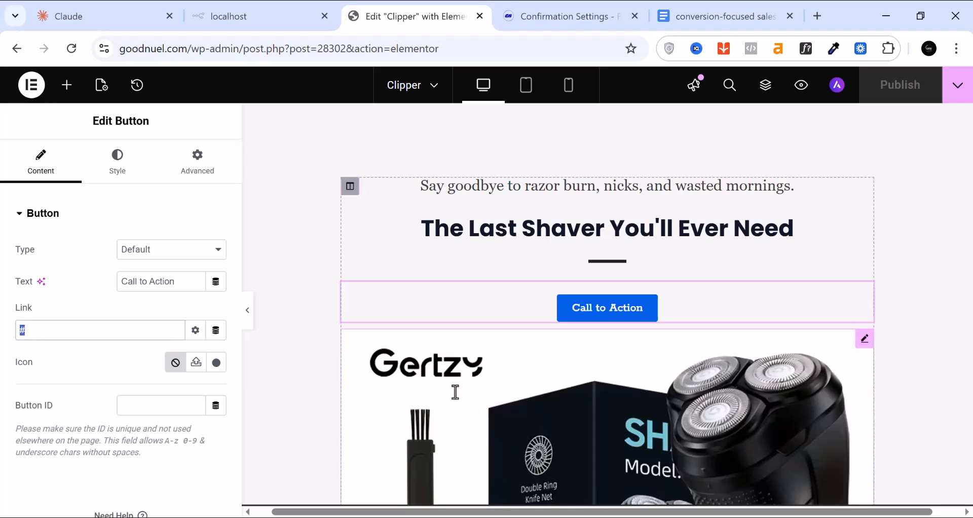
Open the 'Here's What You're Actually Getting' text block for editing
{"action": "scroll", "coordinate": [522, 380], "scroll_direction": "down", "scroll_amount": 8}
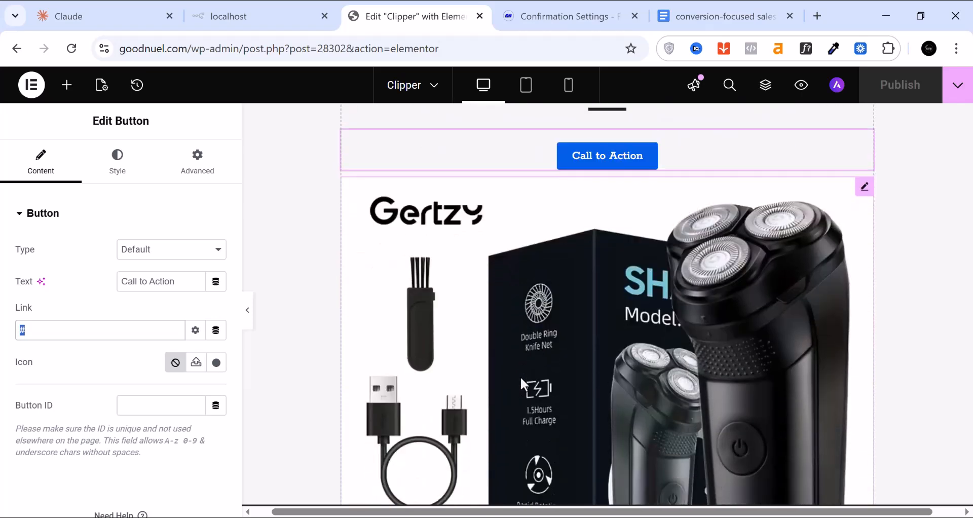
{"action": "scroll", "coordinate": [522, 384], "scroll_direction": "down", "scroll_amount": 8}
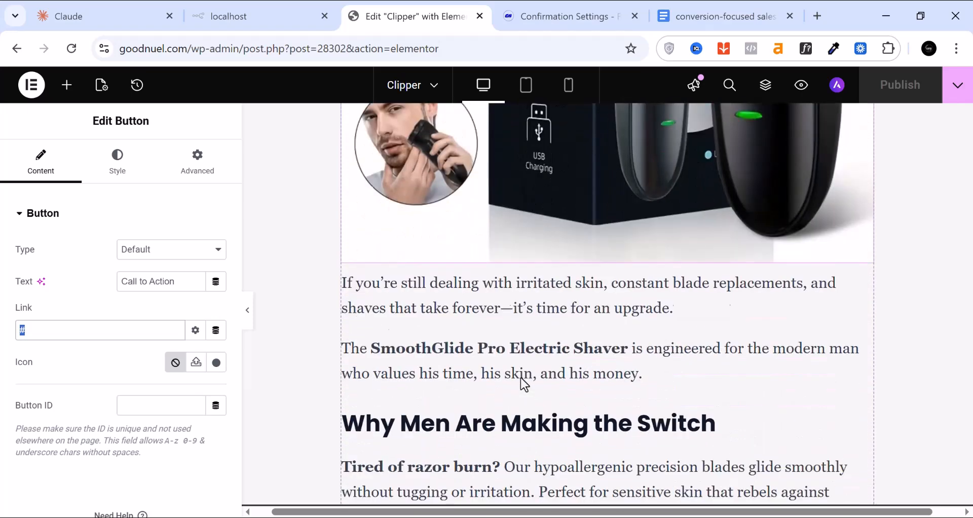
{"action": "scroll", "coordinate": [521, 377], "scroll_direction": "down", "scroll_amount": 12}
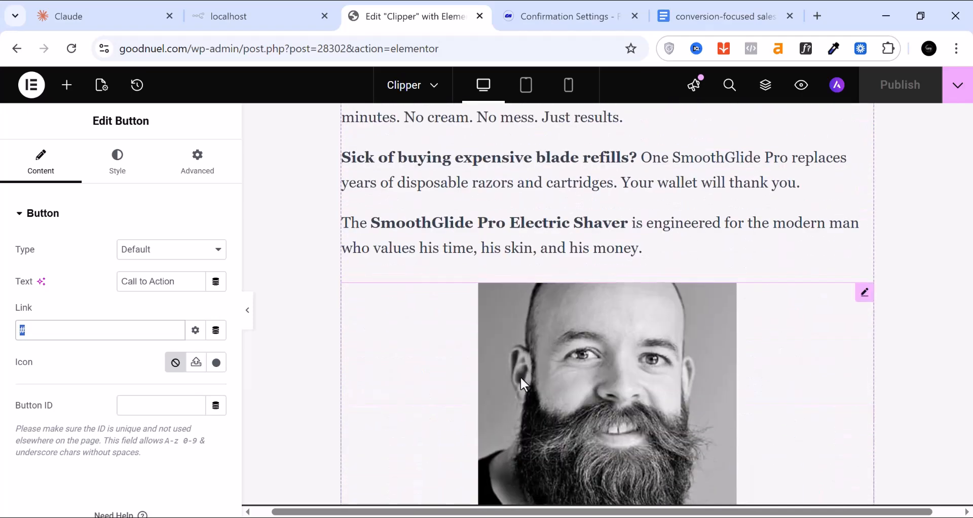
{"action": "scroll", "coordinate": [521, 377], "scroll_direction": "down", "scroll_amount": 13}
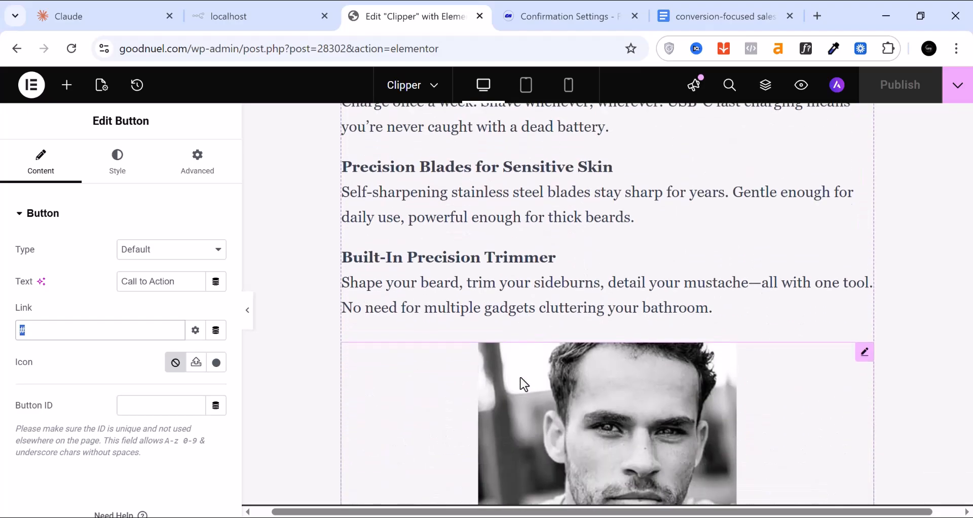
{"action": "scroll", "coordinate": [521, 377], "scroll_direction": "down", "scroll_amount": 9}
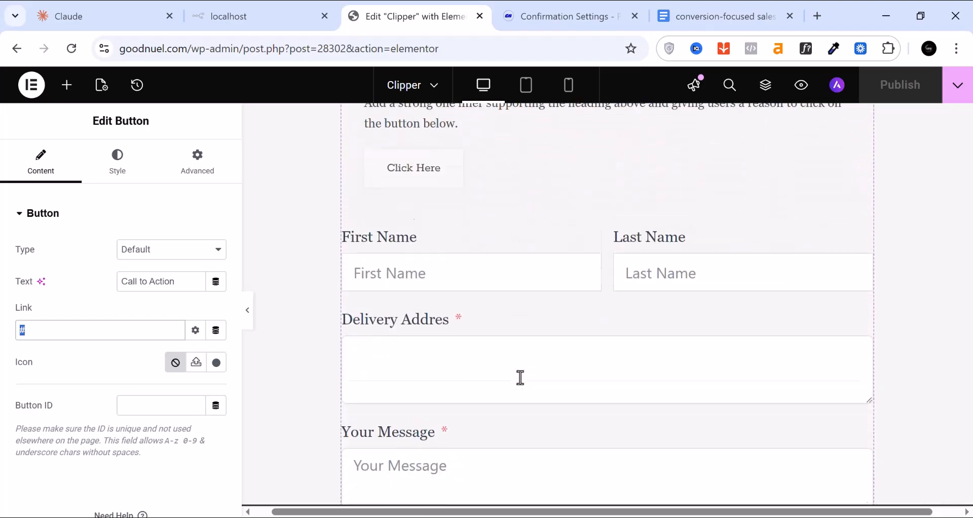
{"action": "scroll", "coordinate": [521, 378], "scroll_direction": "up", "scroll_amount": 2}
{"action": "scroll", "coordinate": [521, 377], "scroll_direction": "up", "scroll_amount": 11}
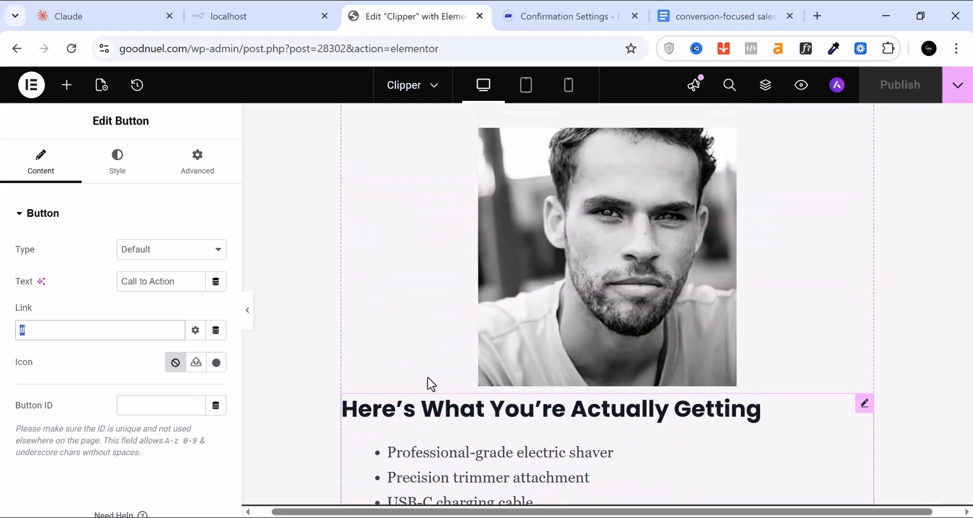
{"action": "left_click", "coordinate": [475, 412]}
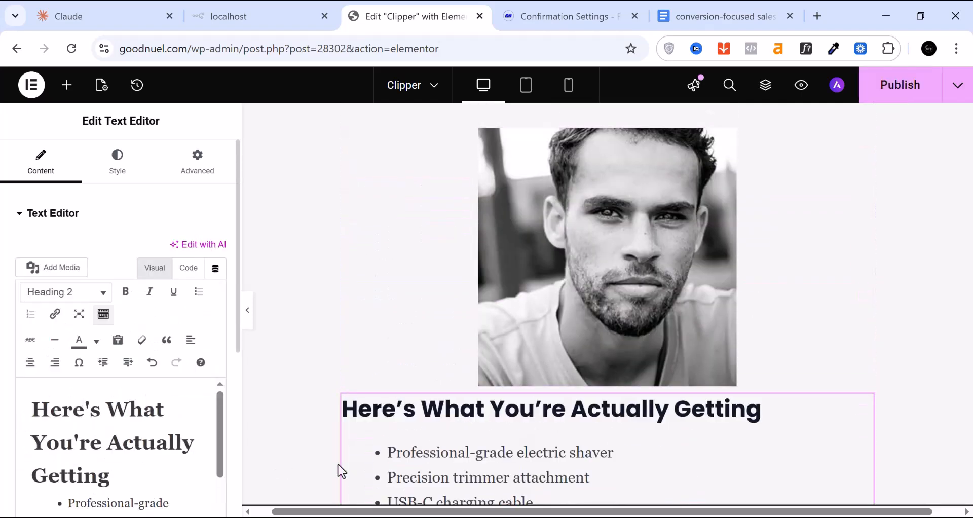
{"action": "scroll", "coordinate": [663, 424], "scroll_direction": "down", "scroll_amount": 6}
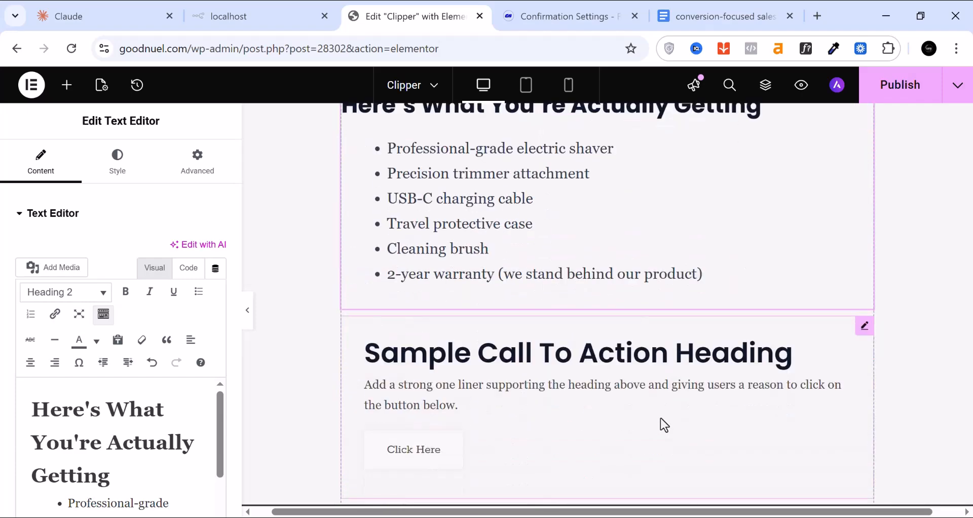